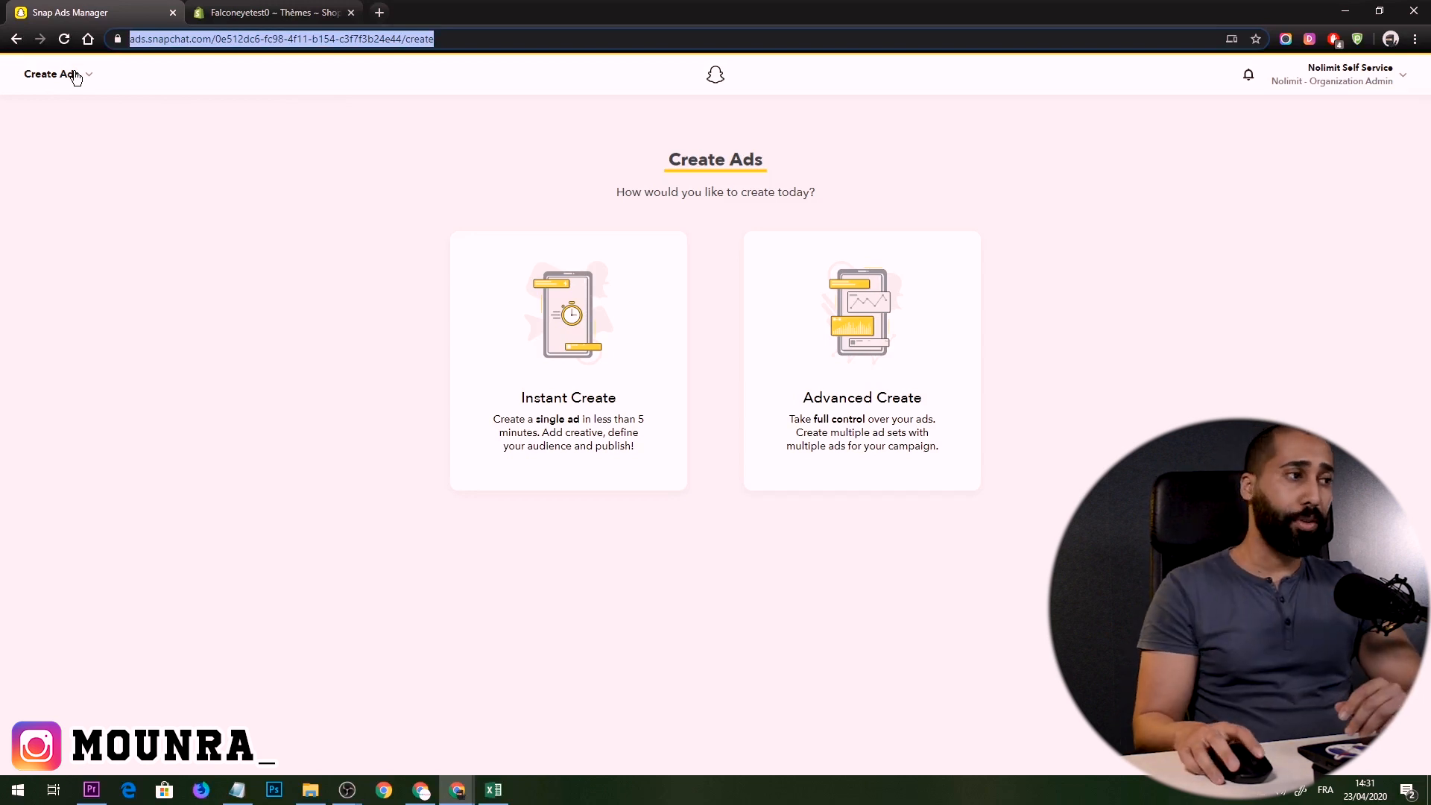
# Step: Open the Snap Pixel setup in Snap Ads Manager and copy the pixel code snippet to the clipboard
pyautogui.click(75, 77)
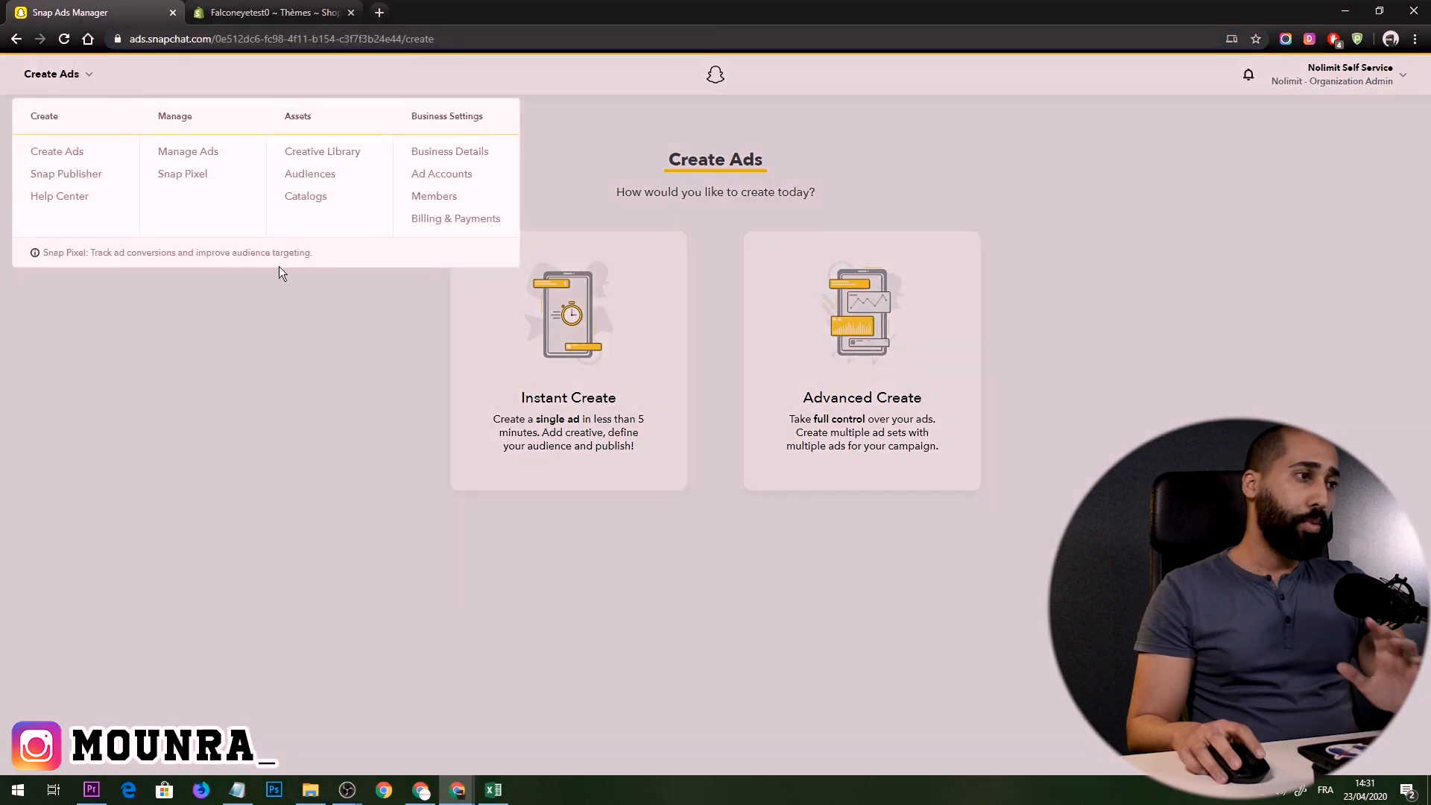
pyautogui.click(182, 179)
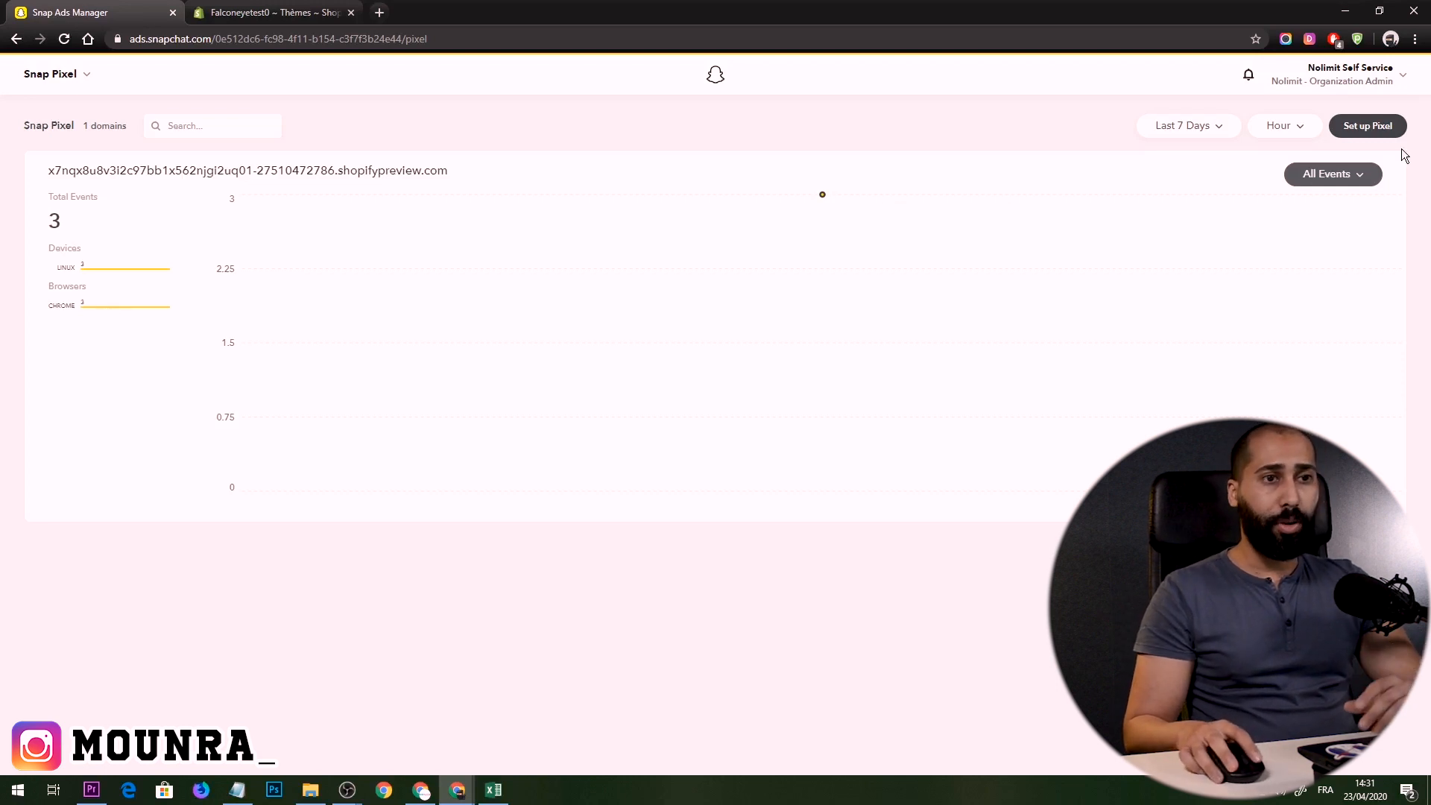
pyautogui.click(1368, 125)
pyautogui.moveTo(732, 569)
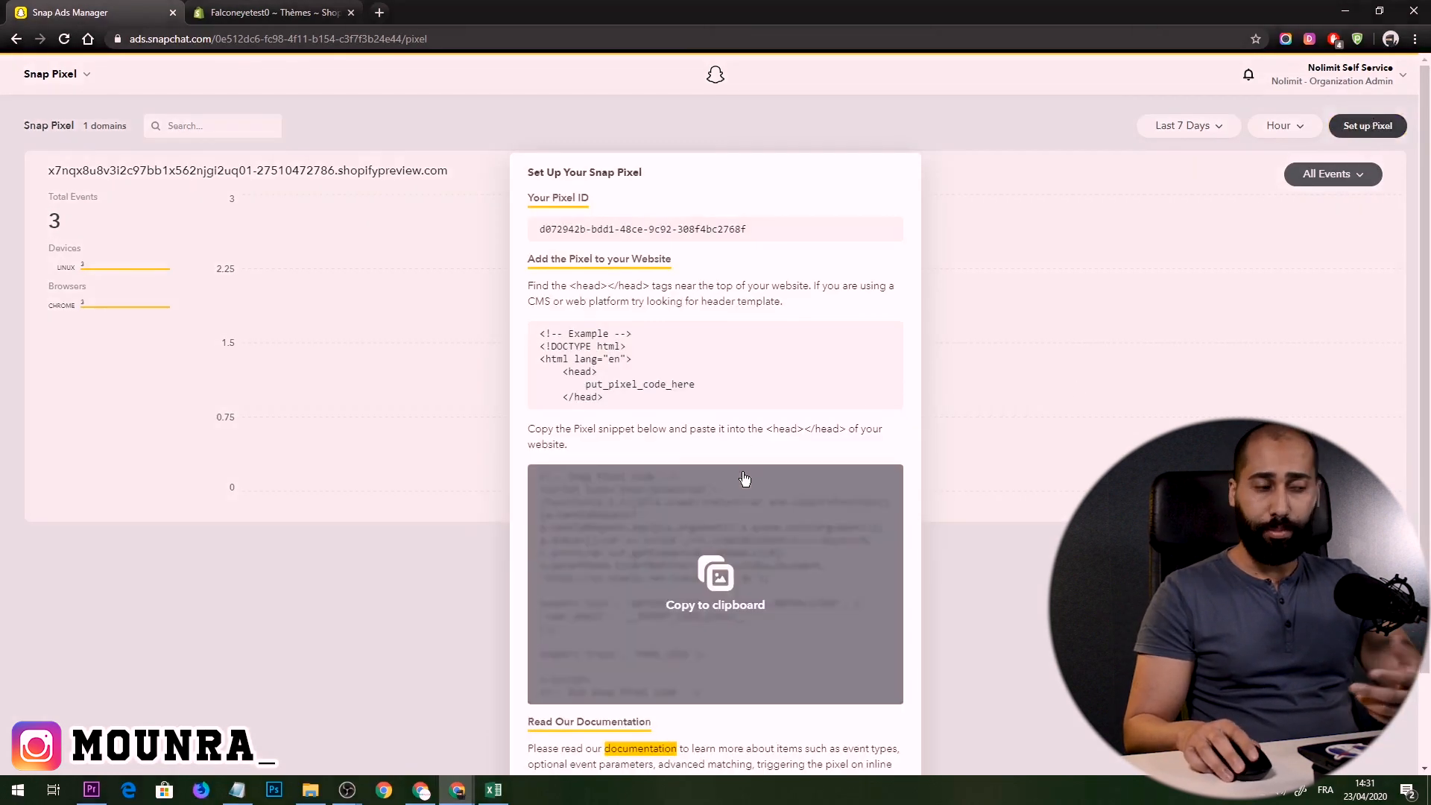
pyautogui.scroll(-2, 744, 477)
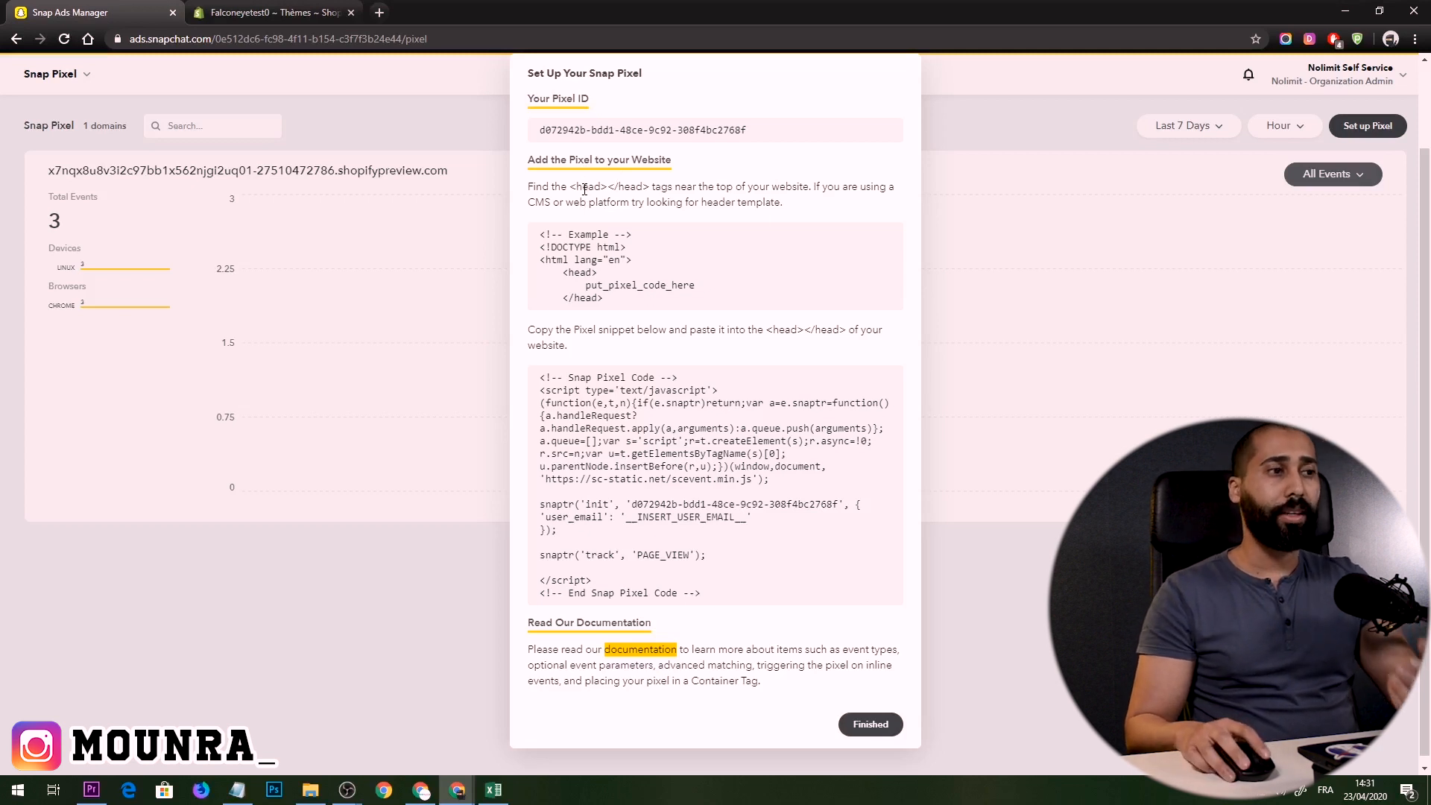
pyautogui.moveTo(646, 402)
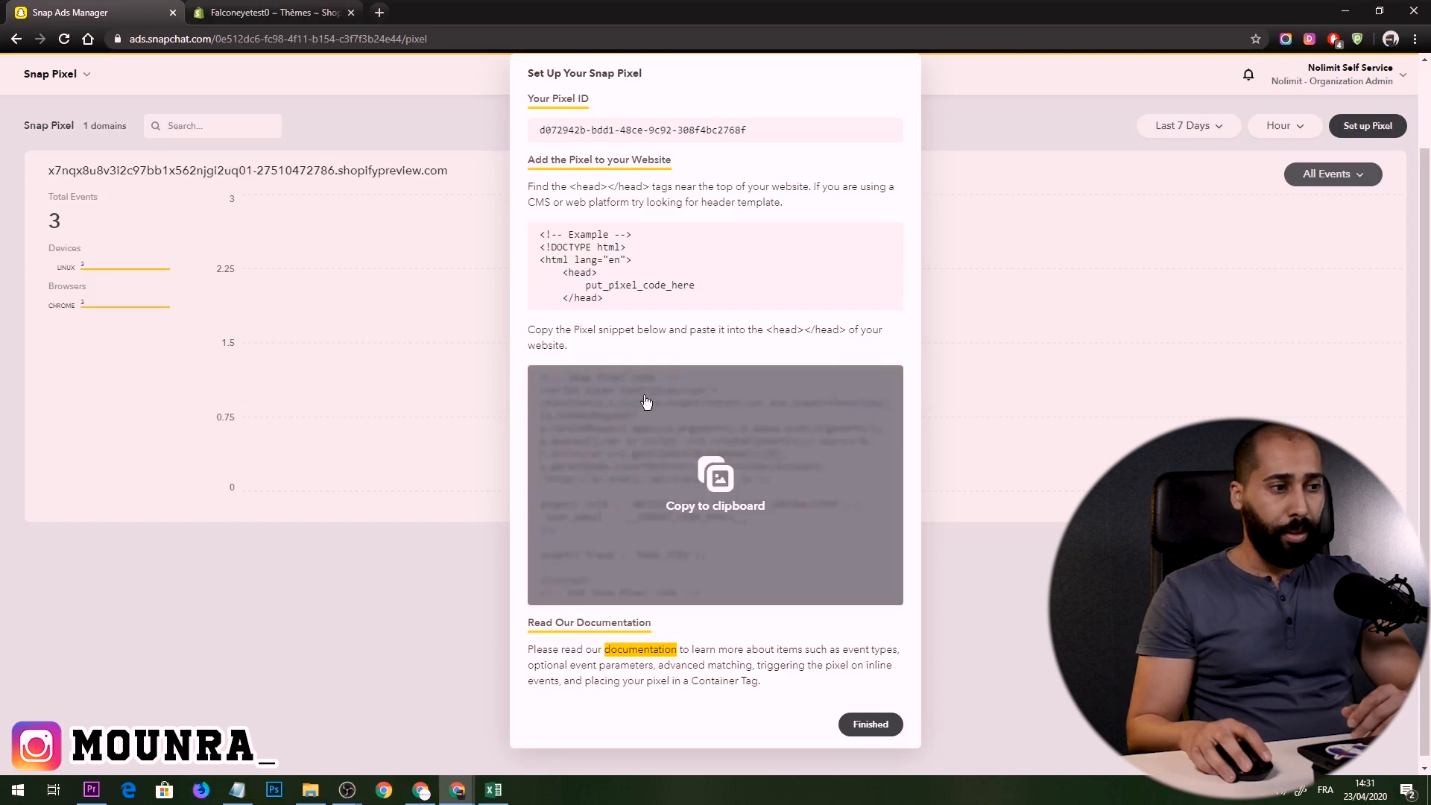
pyautogui.click(719, 494)
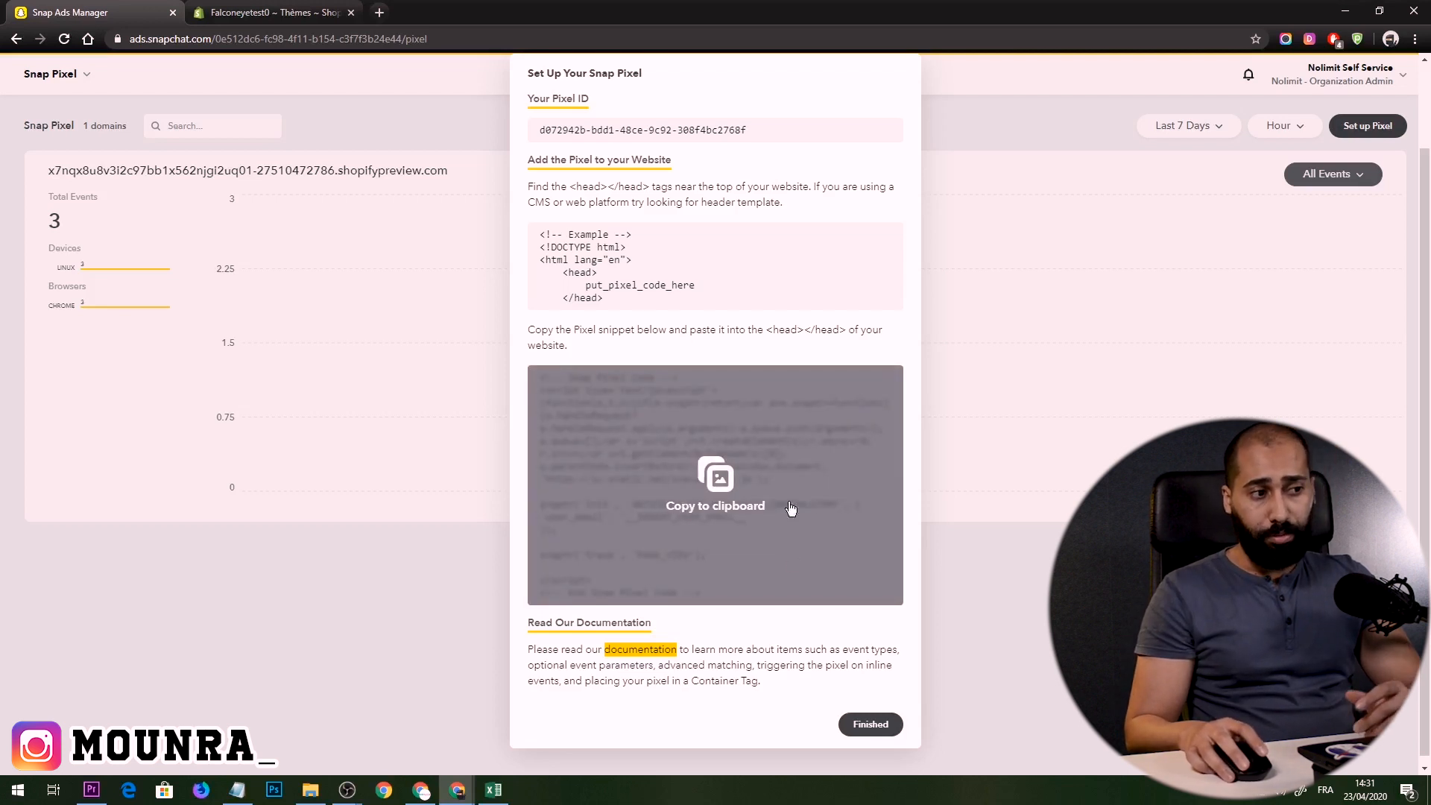
# Step: Switch to the Shopify admin and open the Pegasus theme's code for editing
pyautogui.click(268, 12)
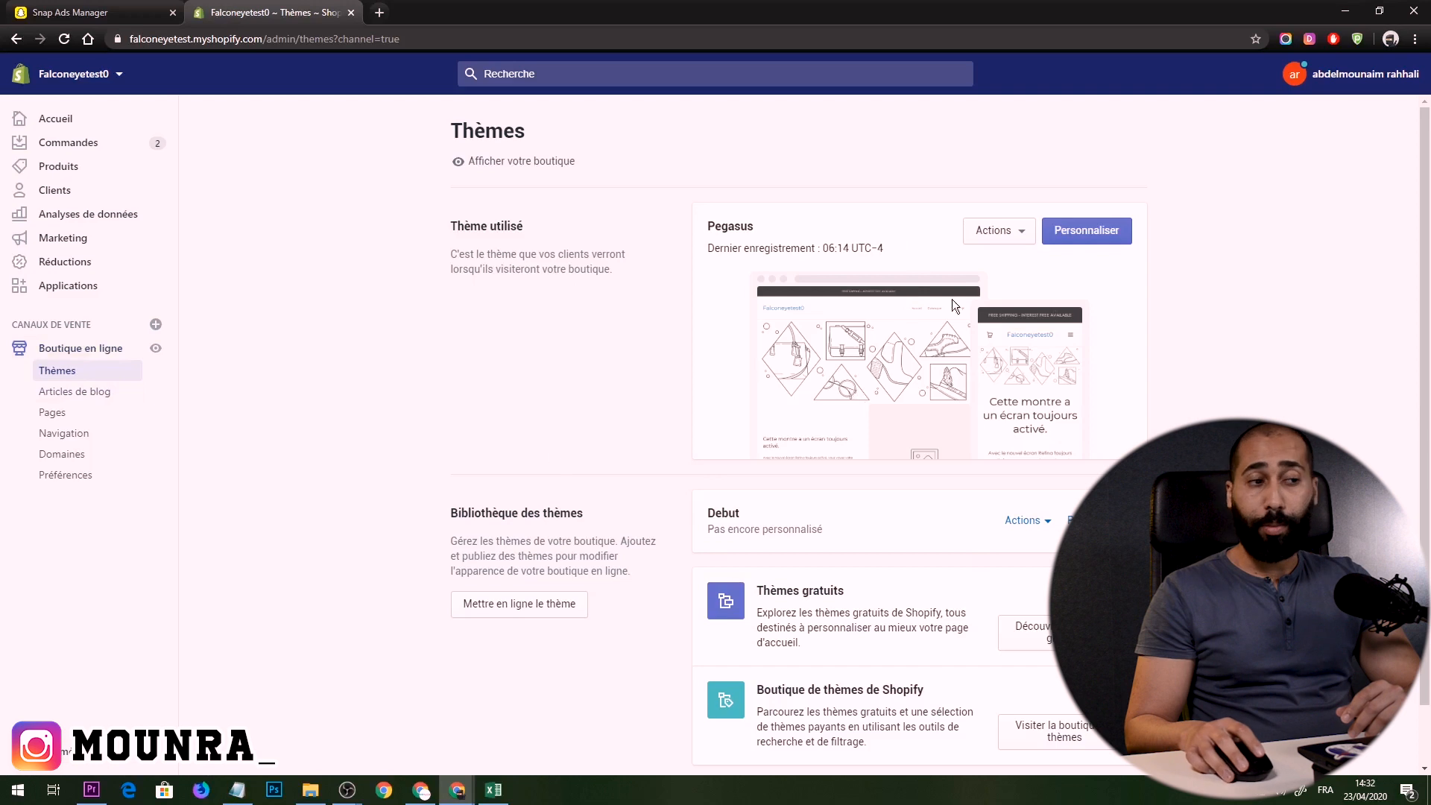
pyautogui.click(1017, 236)
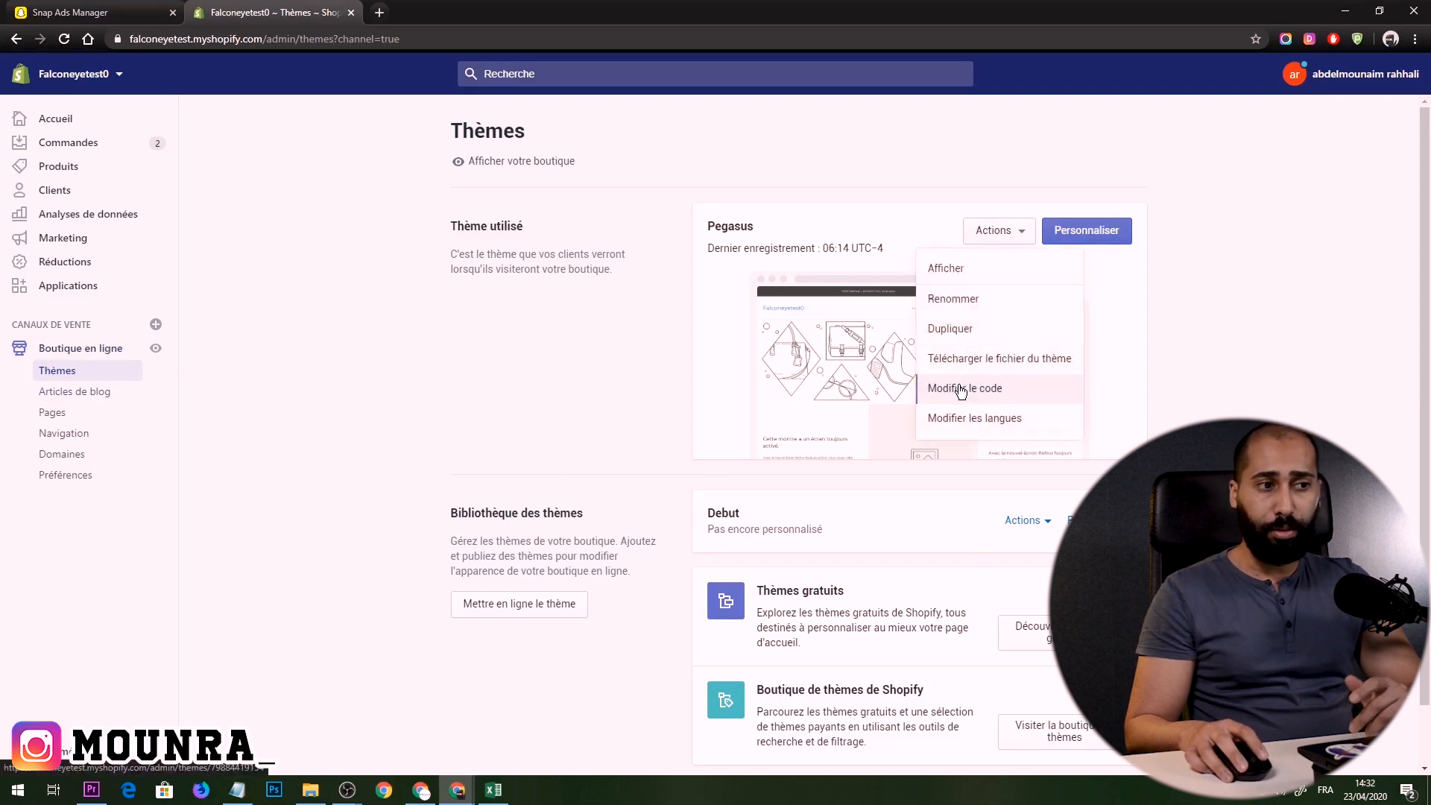
pyautogui.click(960, 388)
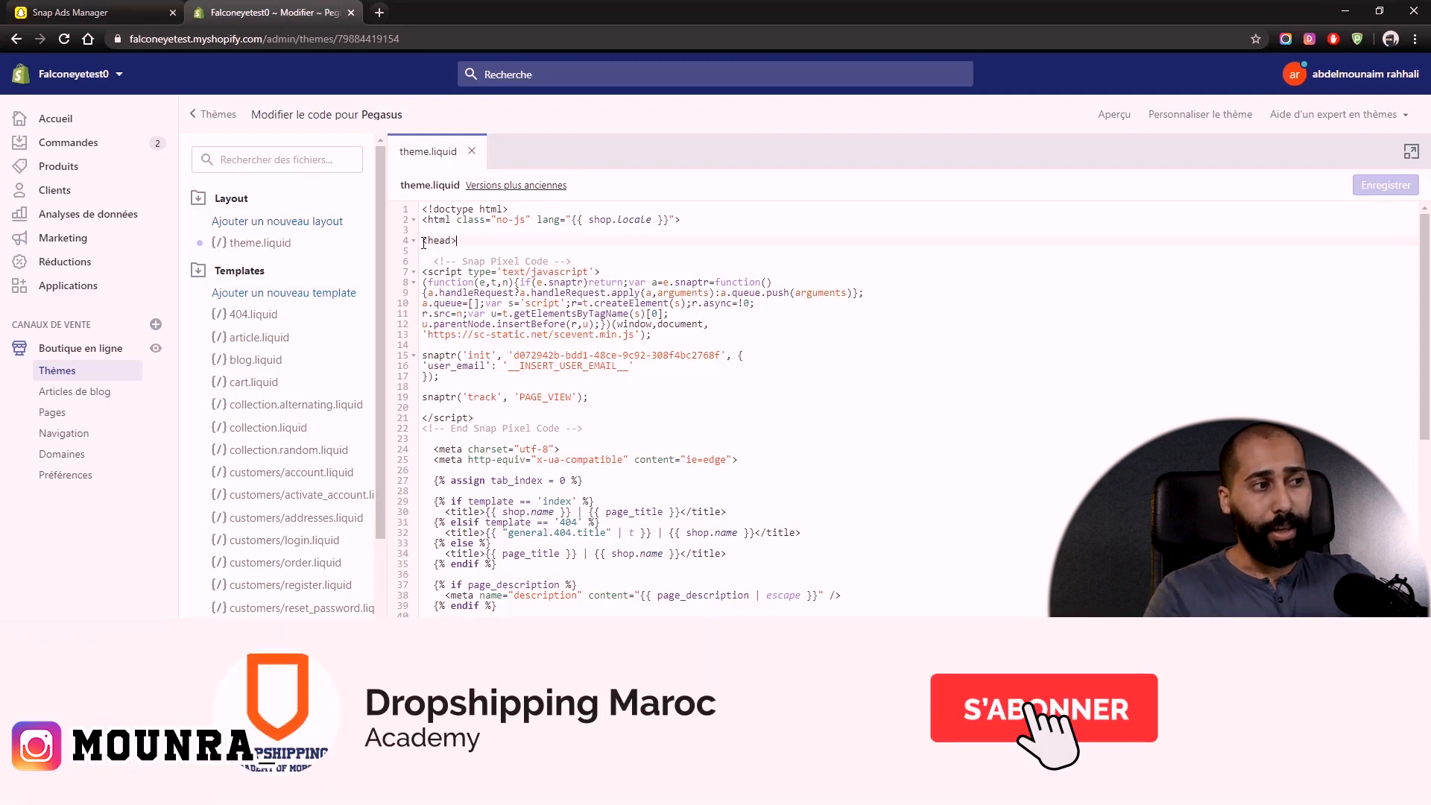
# Step: Delete the existing Snap Pixel code block and the empty lines beneath the <head> tag in theme.liquid
pyautogui.click(478, 240)
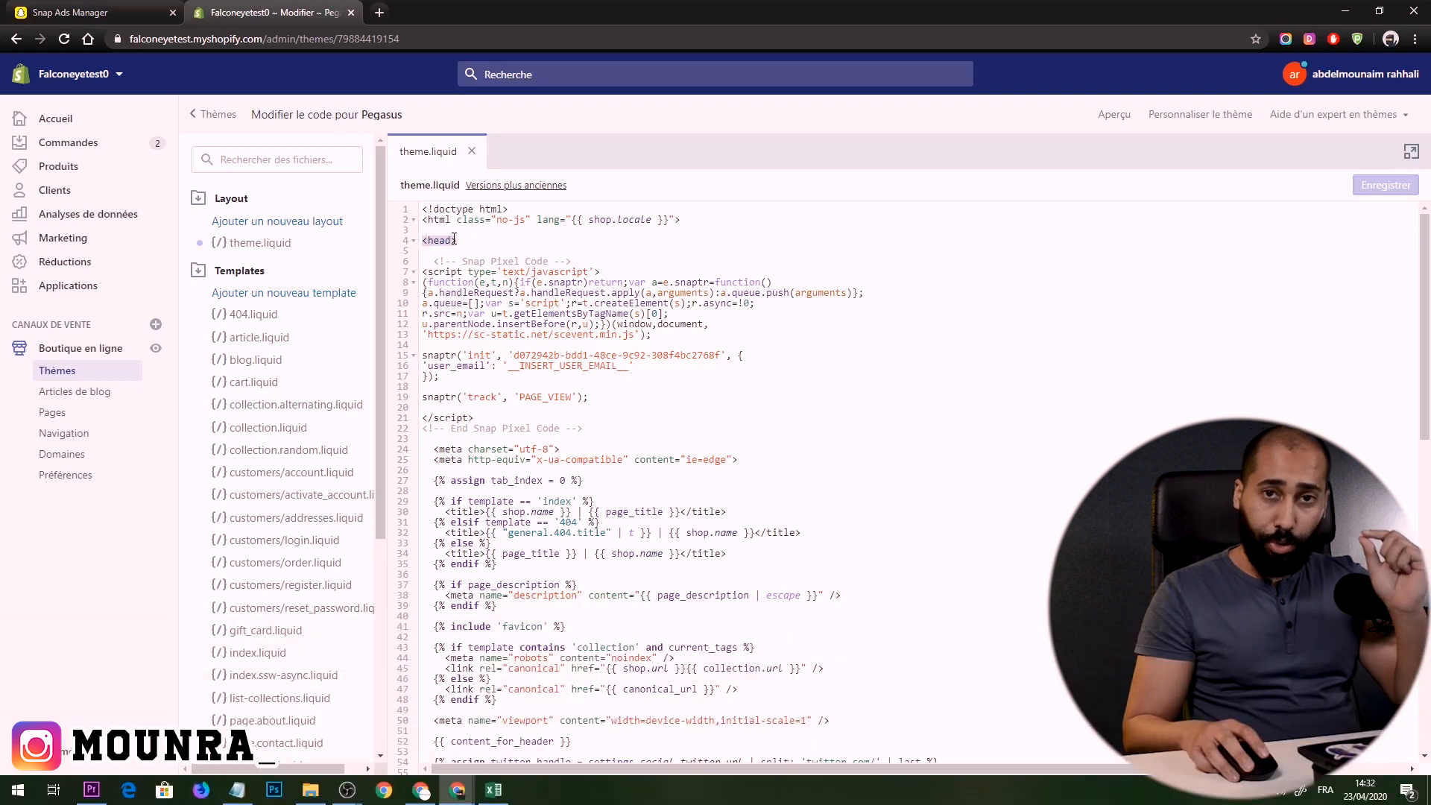
pyautogui.moveTo(433, 261); pyautogui.dragTo(593, 432)
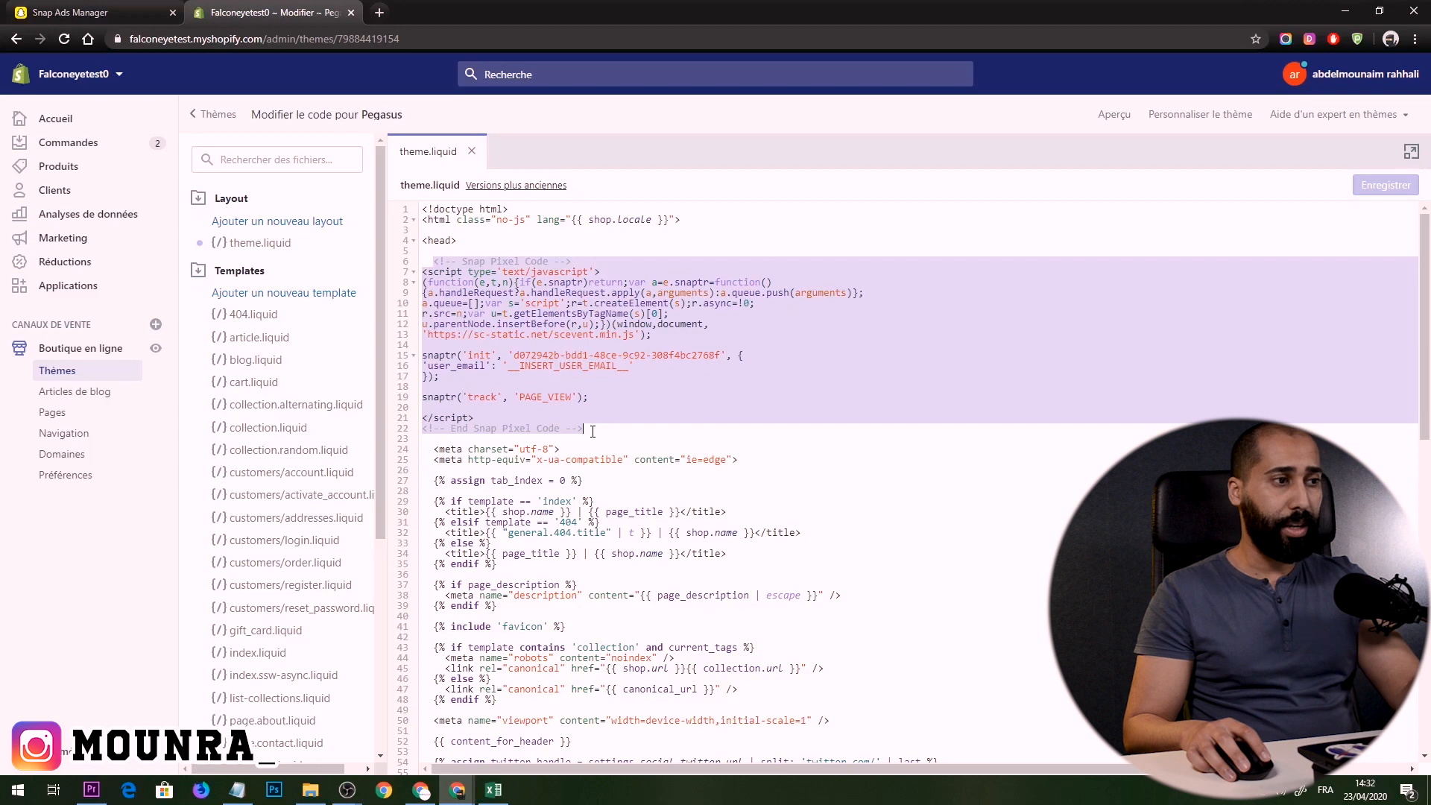
pyautogui.press('BackSpace')
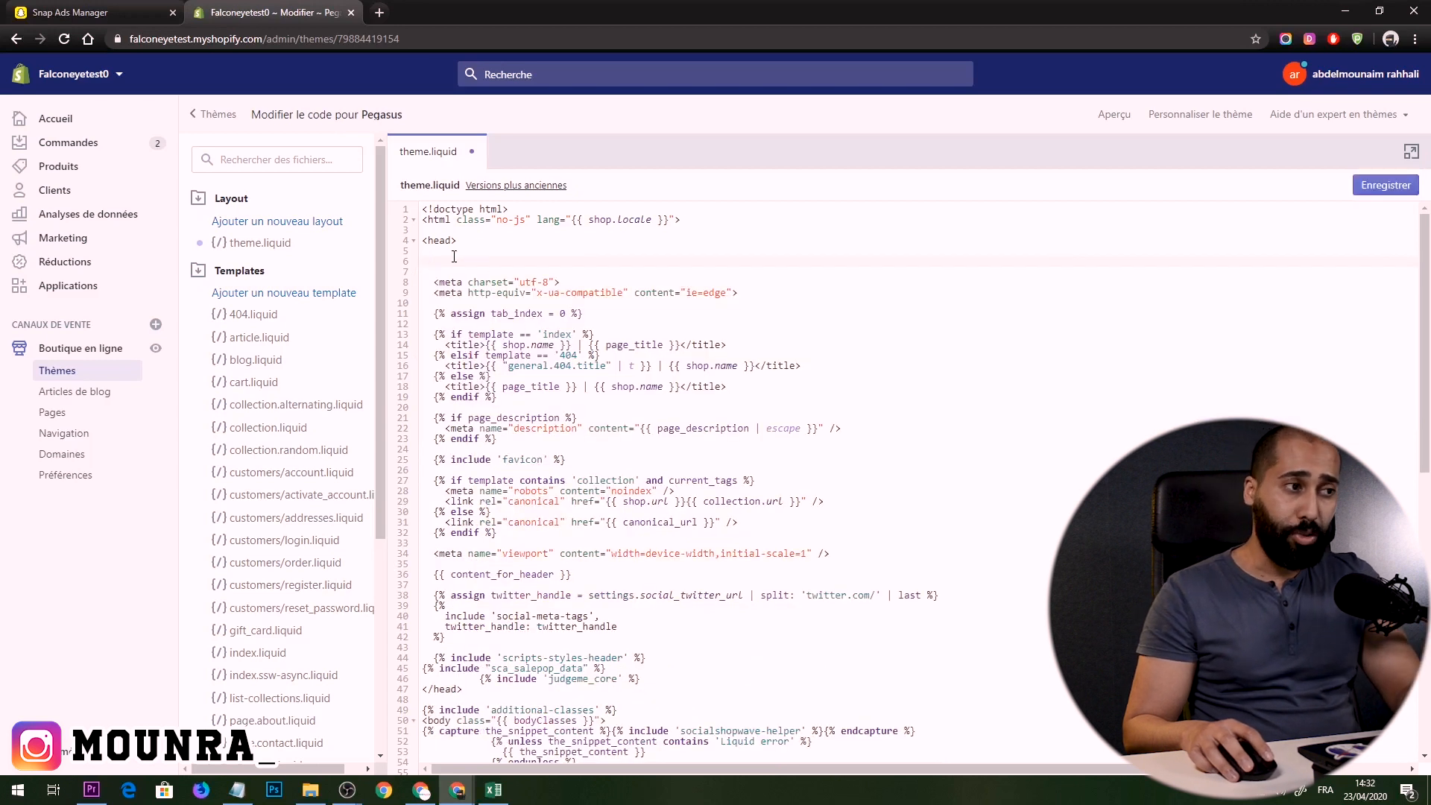
pyautogui.press('Delete')
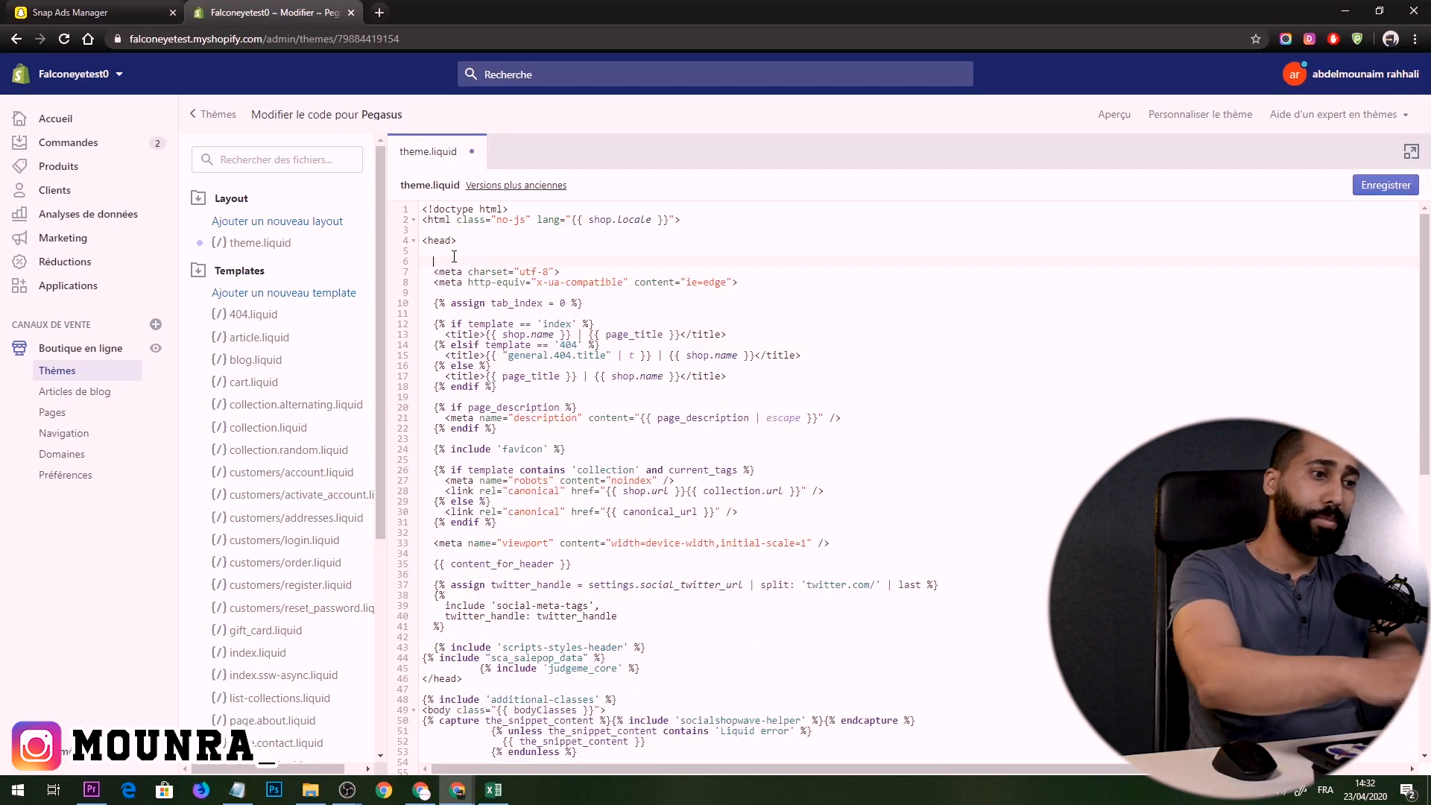
pyautogui.press('Delete')
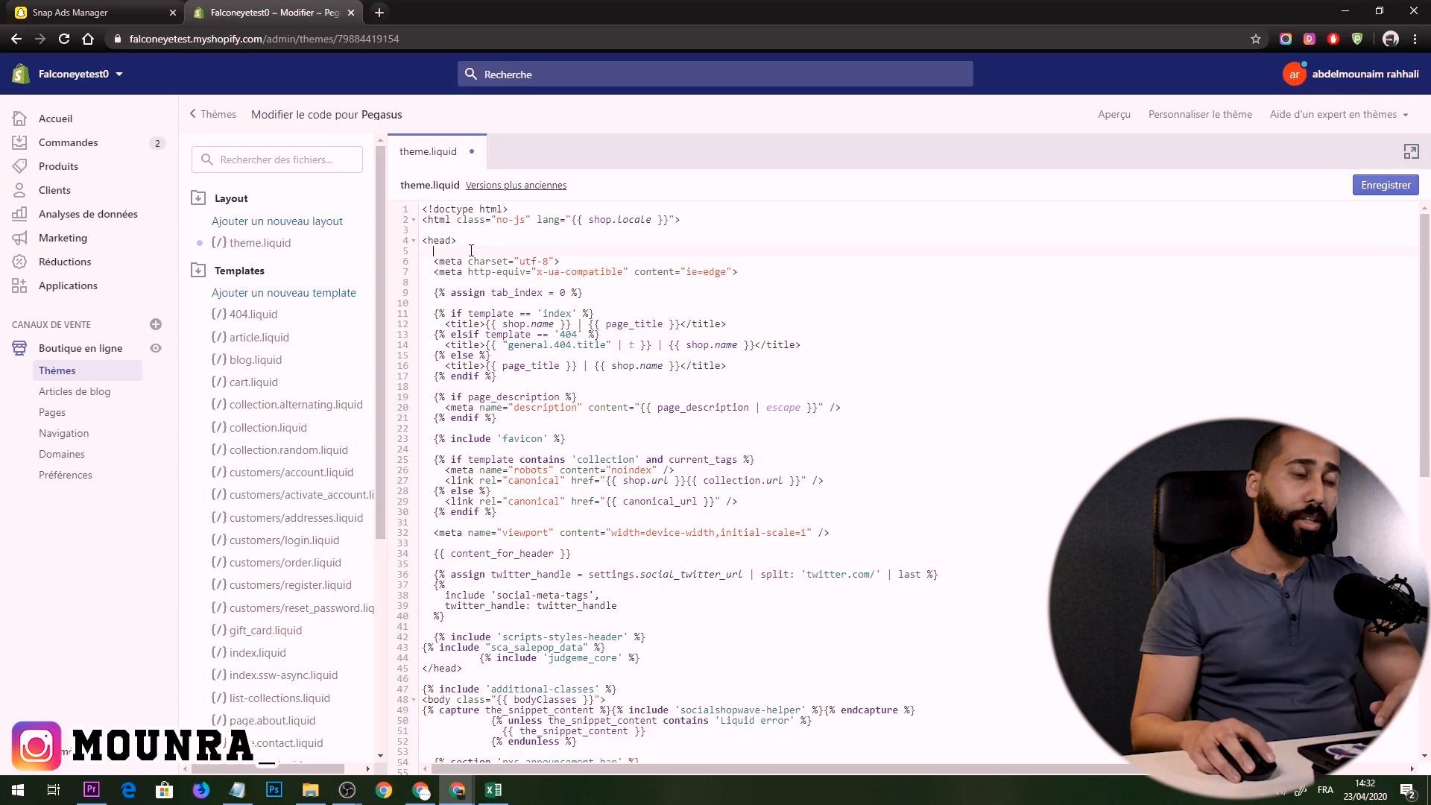
# Step: Paste the copied Snap Pixel code under the <head> tag, set apart by an empty line, and save theme.liquid
pyautogui.press('Return')
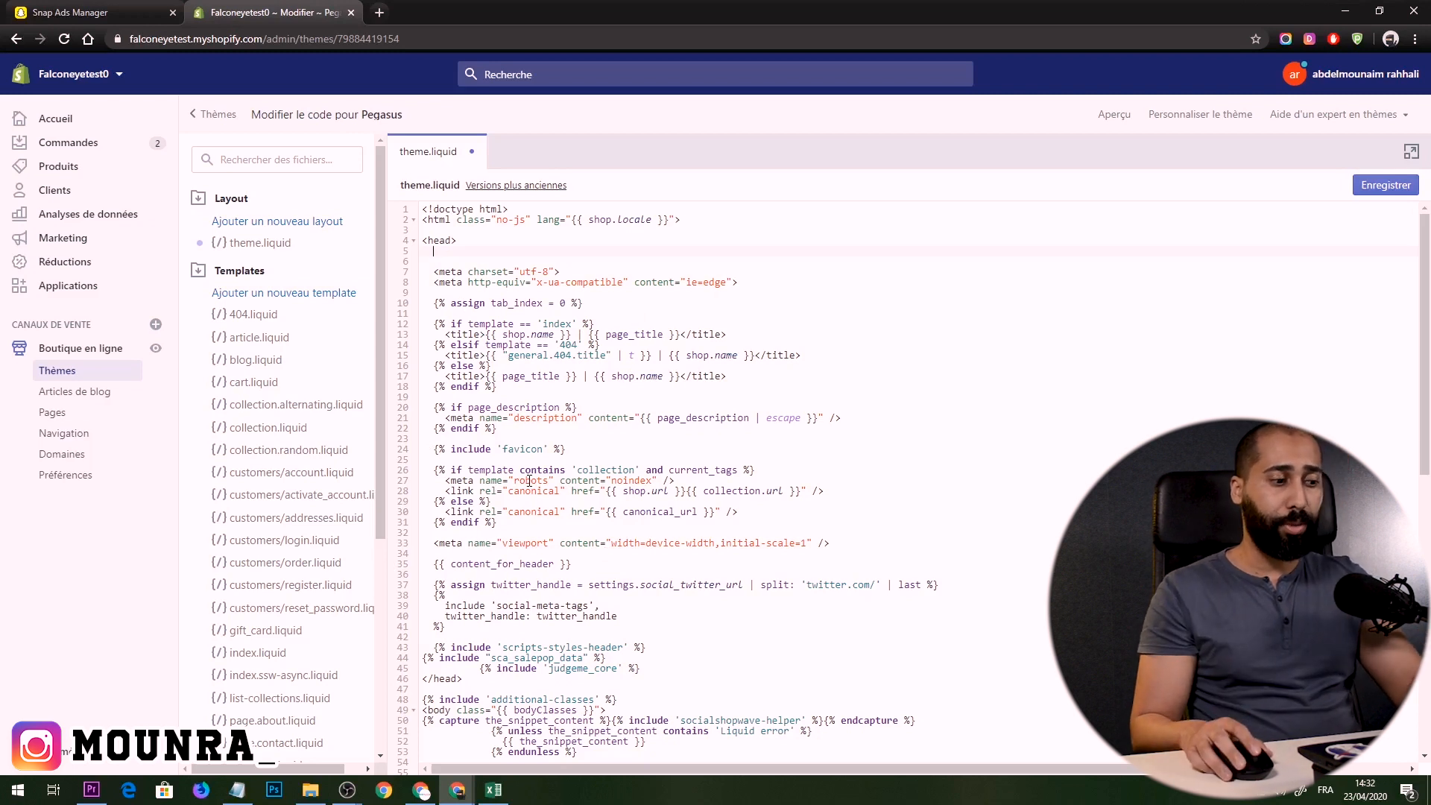
pyautogui.hotkey('ctrl', 'v')
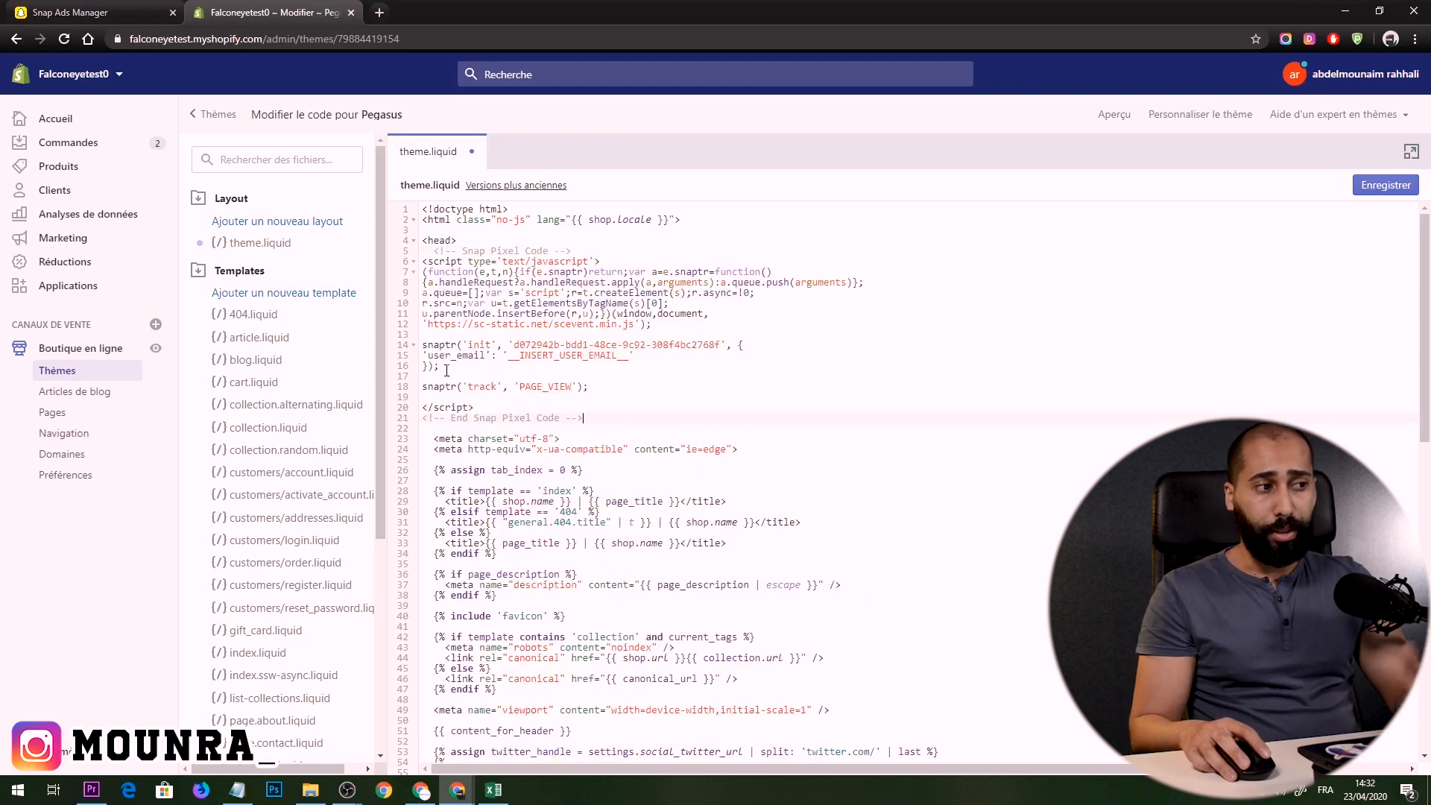
pyautogui.click(462, 240)
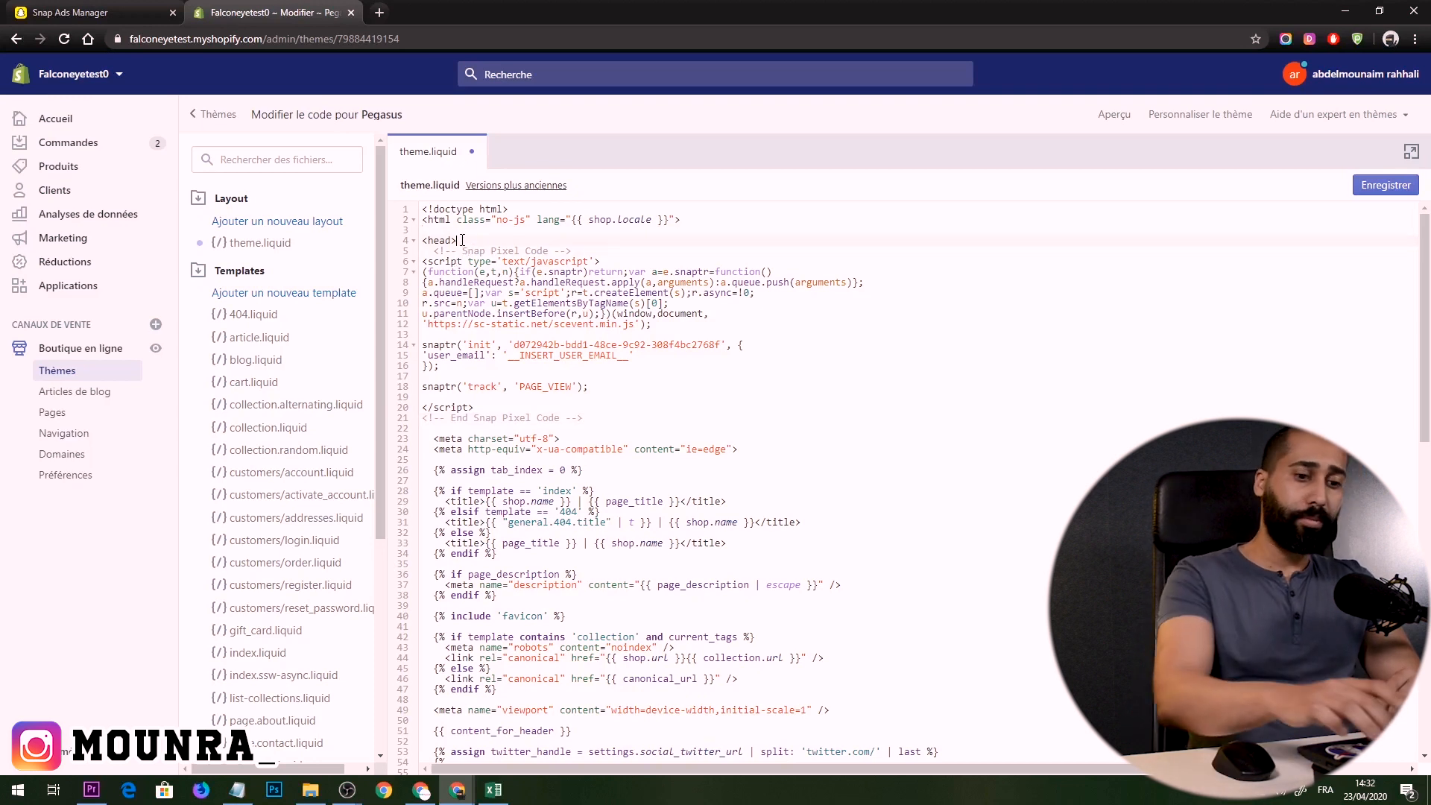
pyautogui.press('Return')
pyautogui.moveTo(433, 261); pyautogui.dragTo(670, 429)
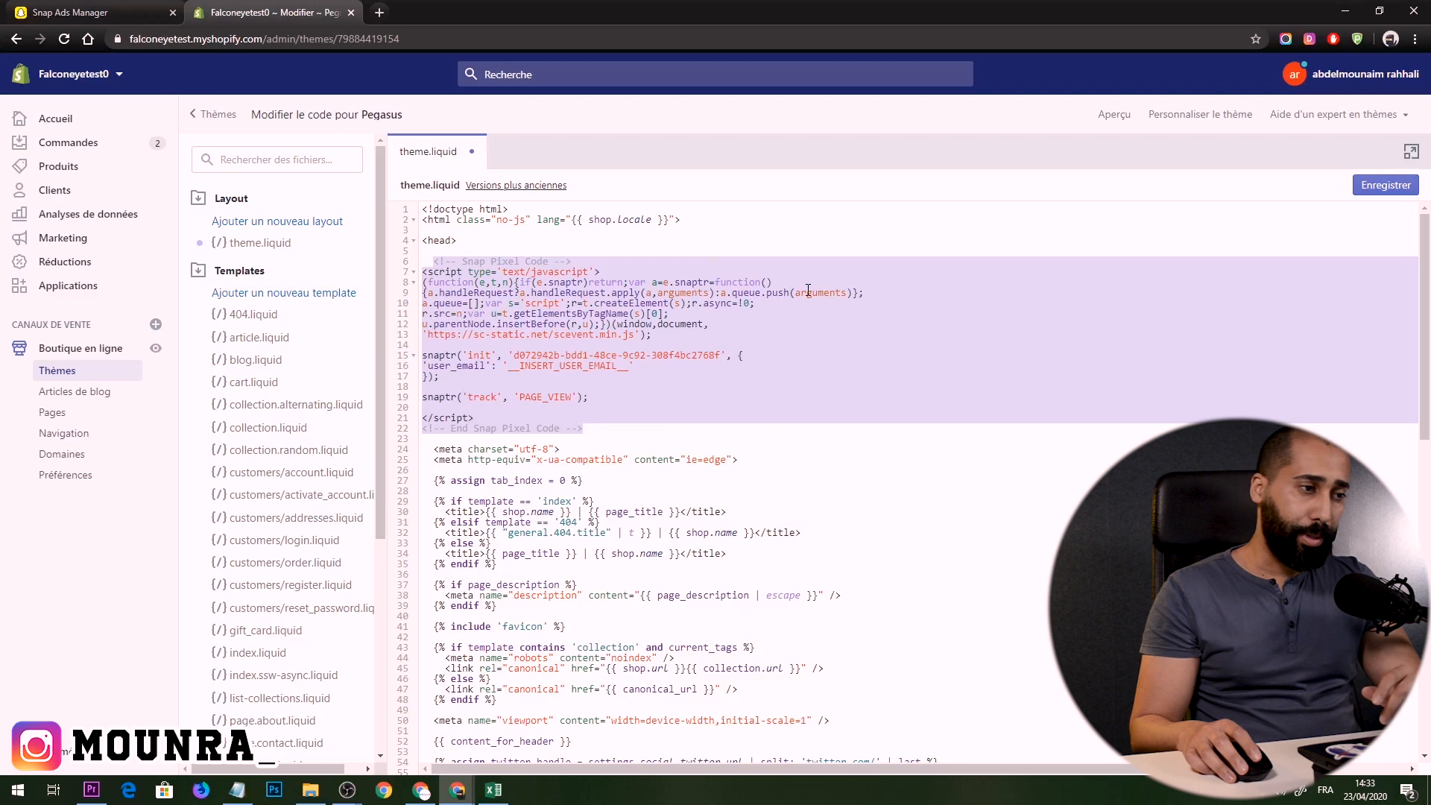
pyautogui.click(1378, 191)
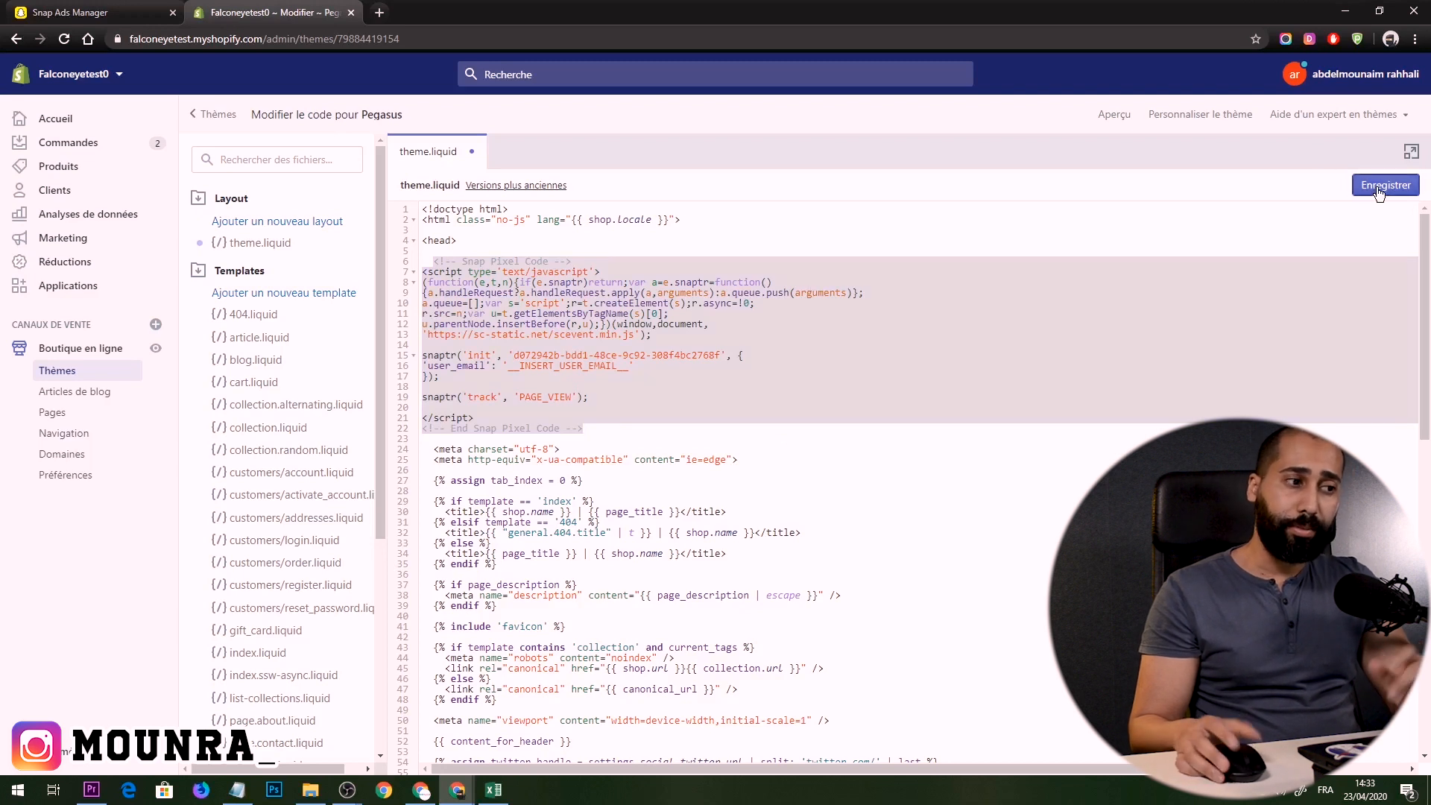
pyautogui.click(462, 263)
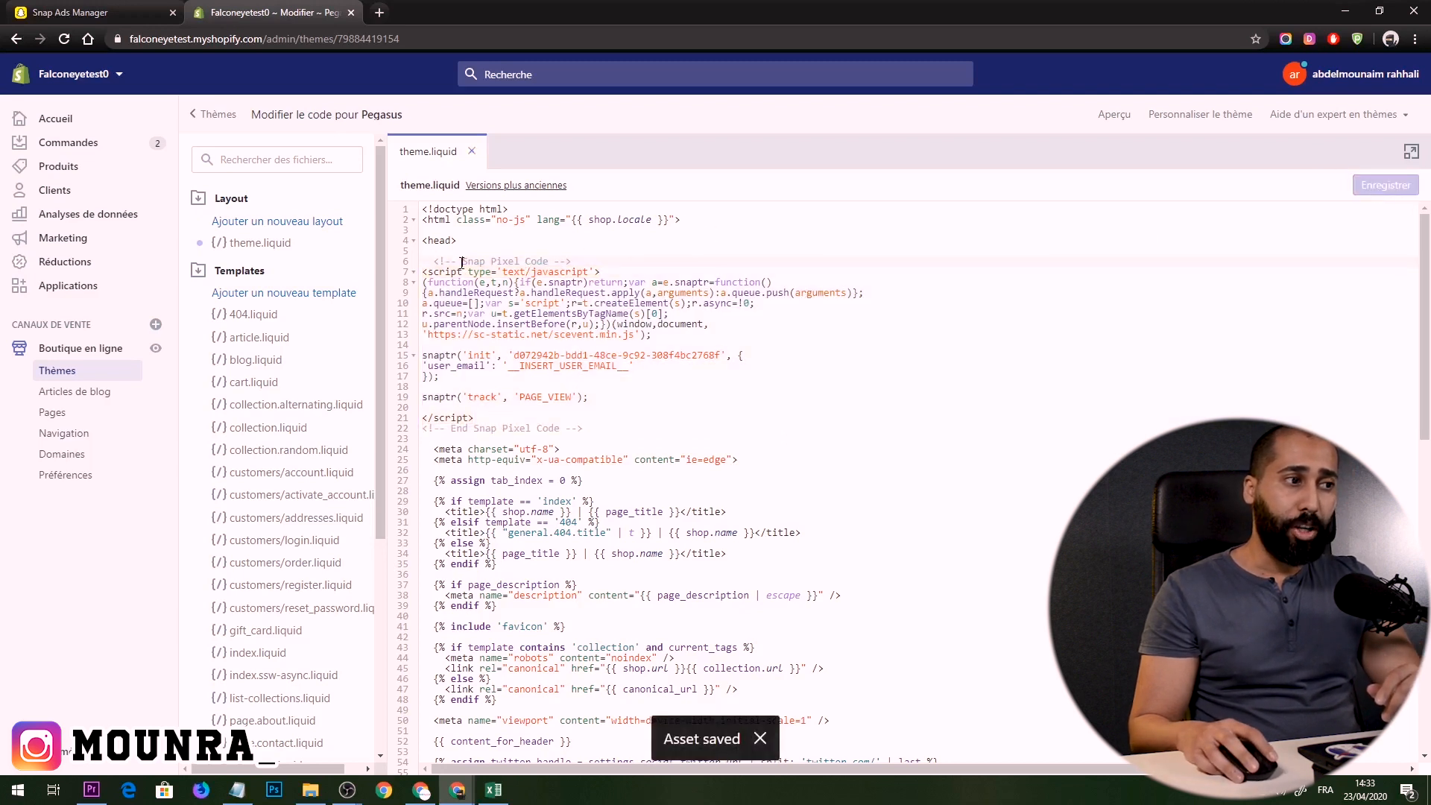
pyautogui.press('Up')
pyautogui.click(483, 438)
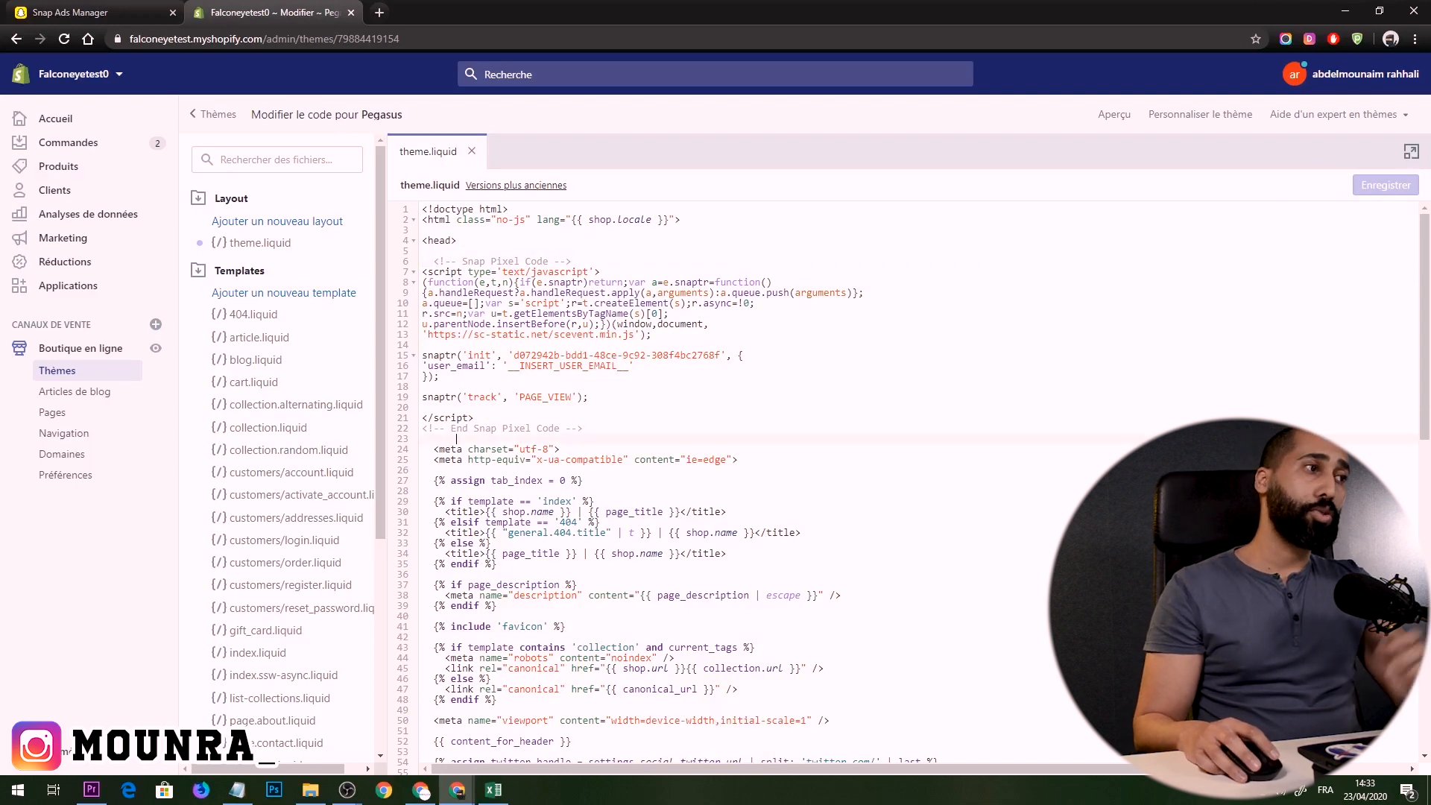
# Step: Return to Snap Ads Manager, finish the pixel setup, and start a new ad with Instant Create
pyautogui.click(111, 13)
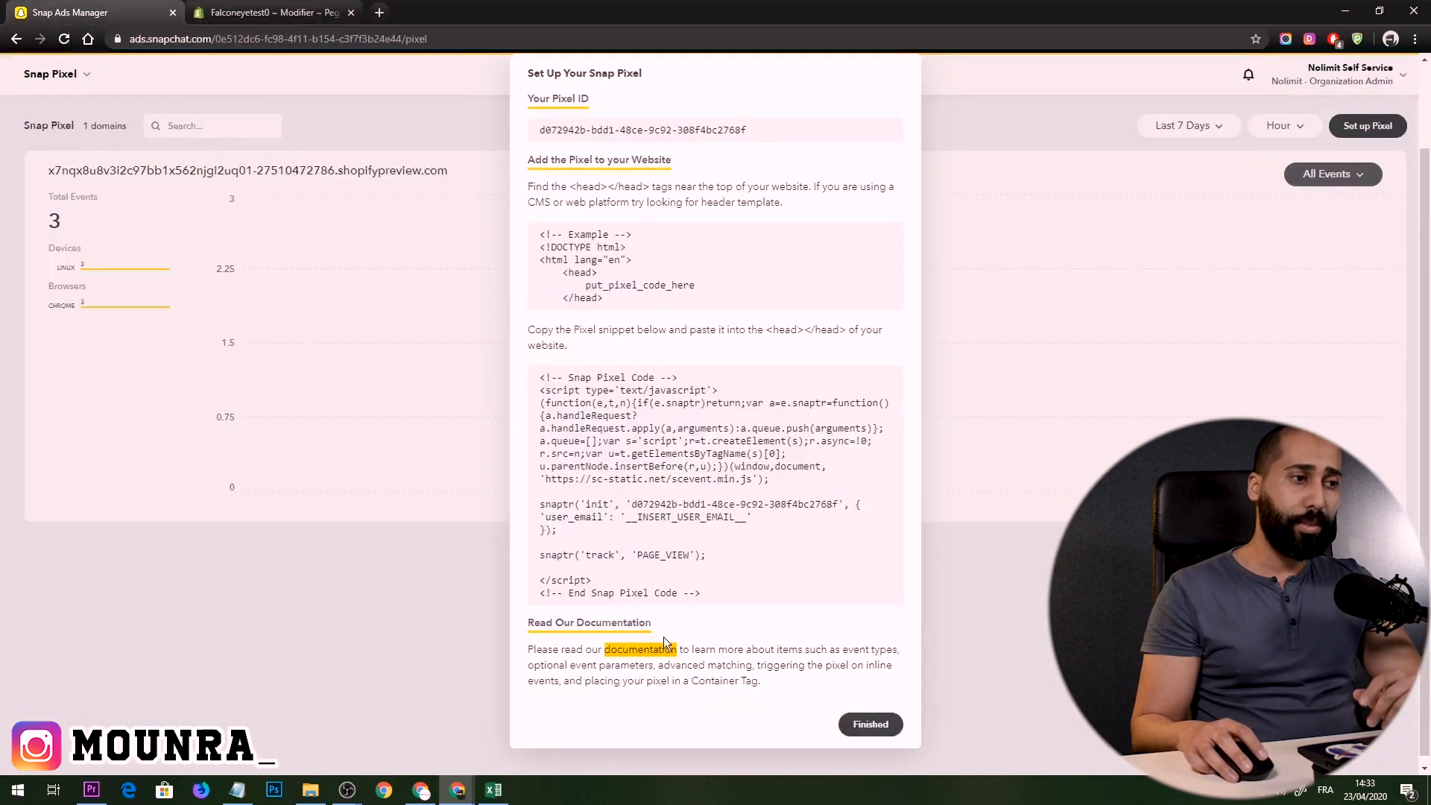
pyautogui.click(870, 723)
pyautogui.click(62, 72)
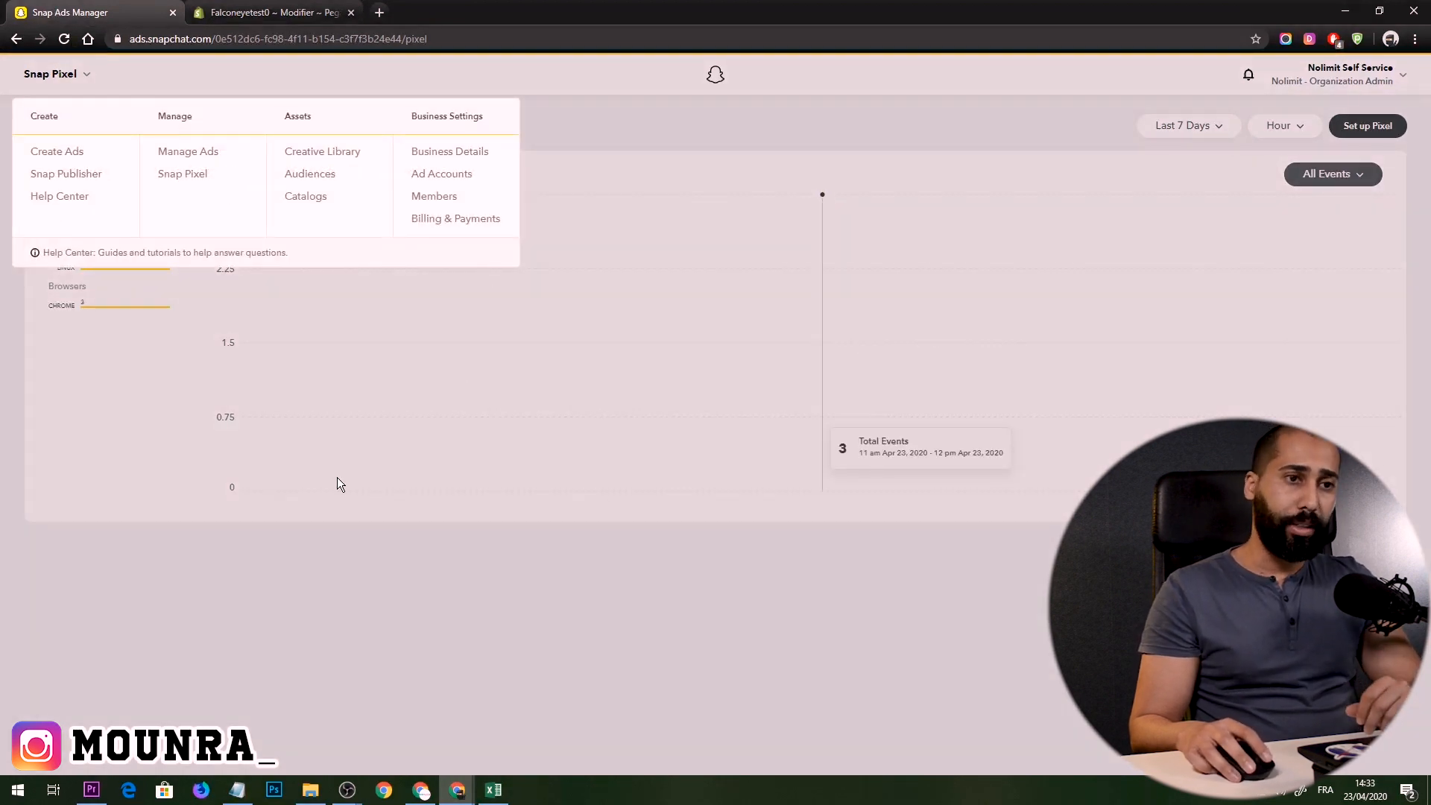
pyautogui.click(66, 153)
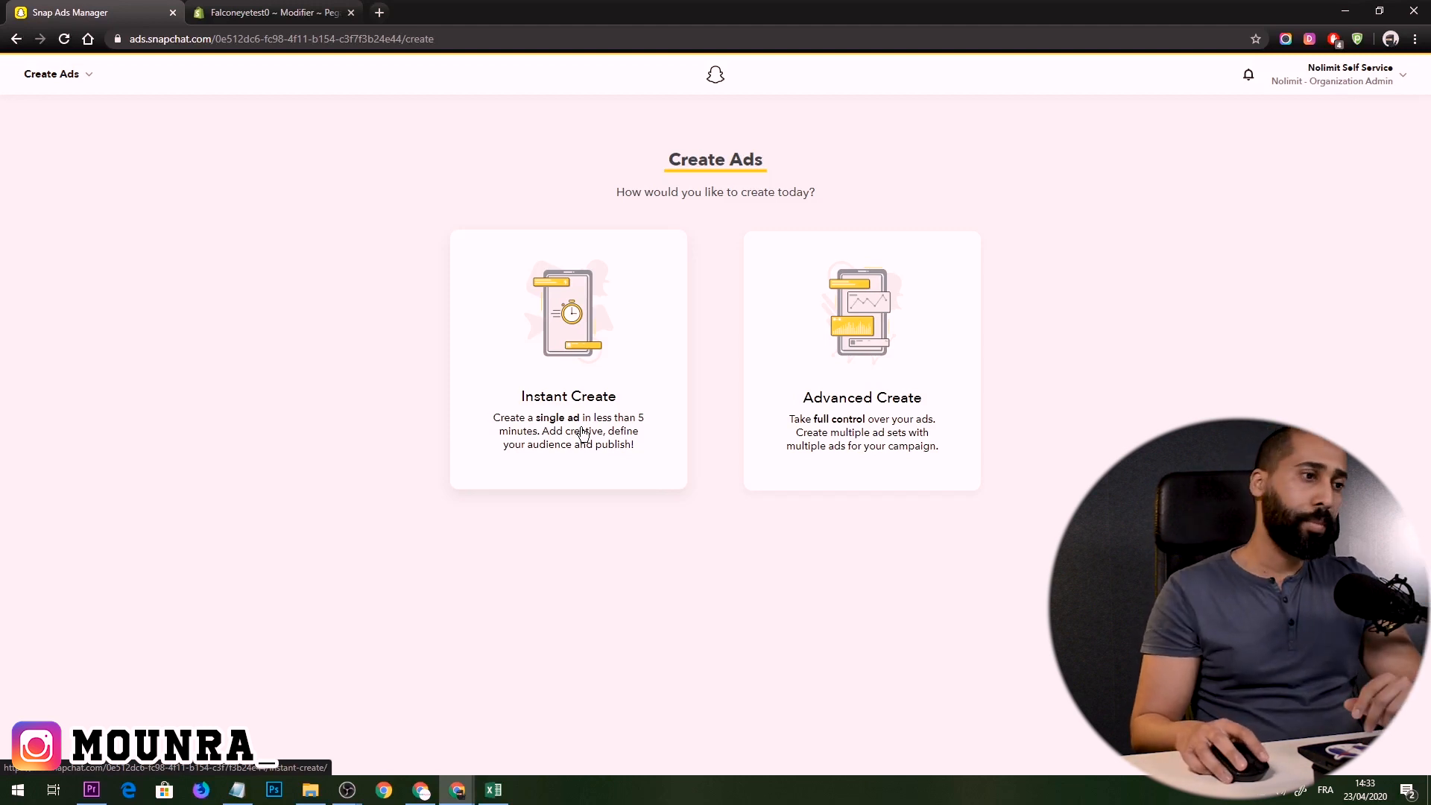
pyautogui.click(527, 360)
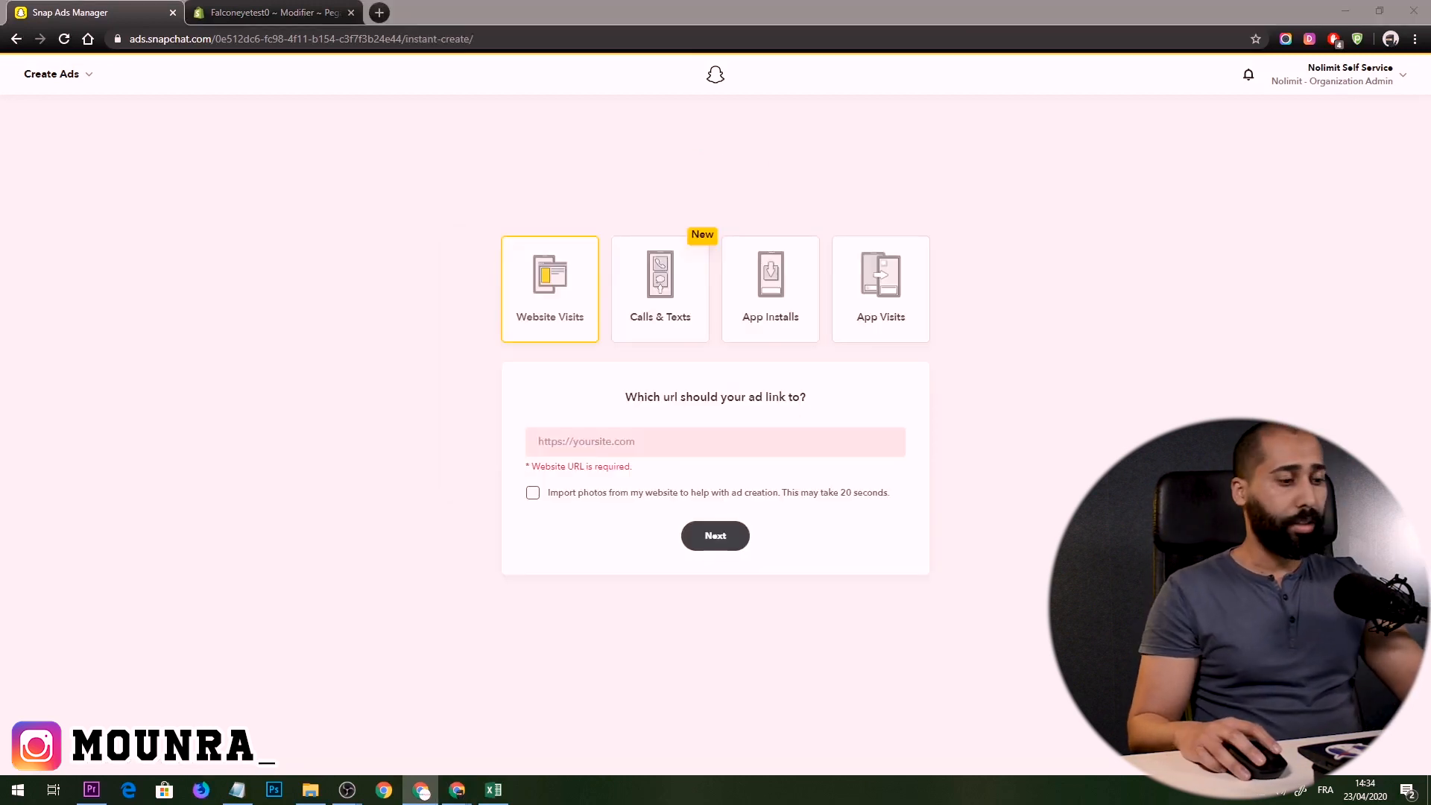
pyautogui.click(706, 442)
pyautogui.write('https://www.nolimitmaroc.com/')
pyautogui.click(717, 529)
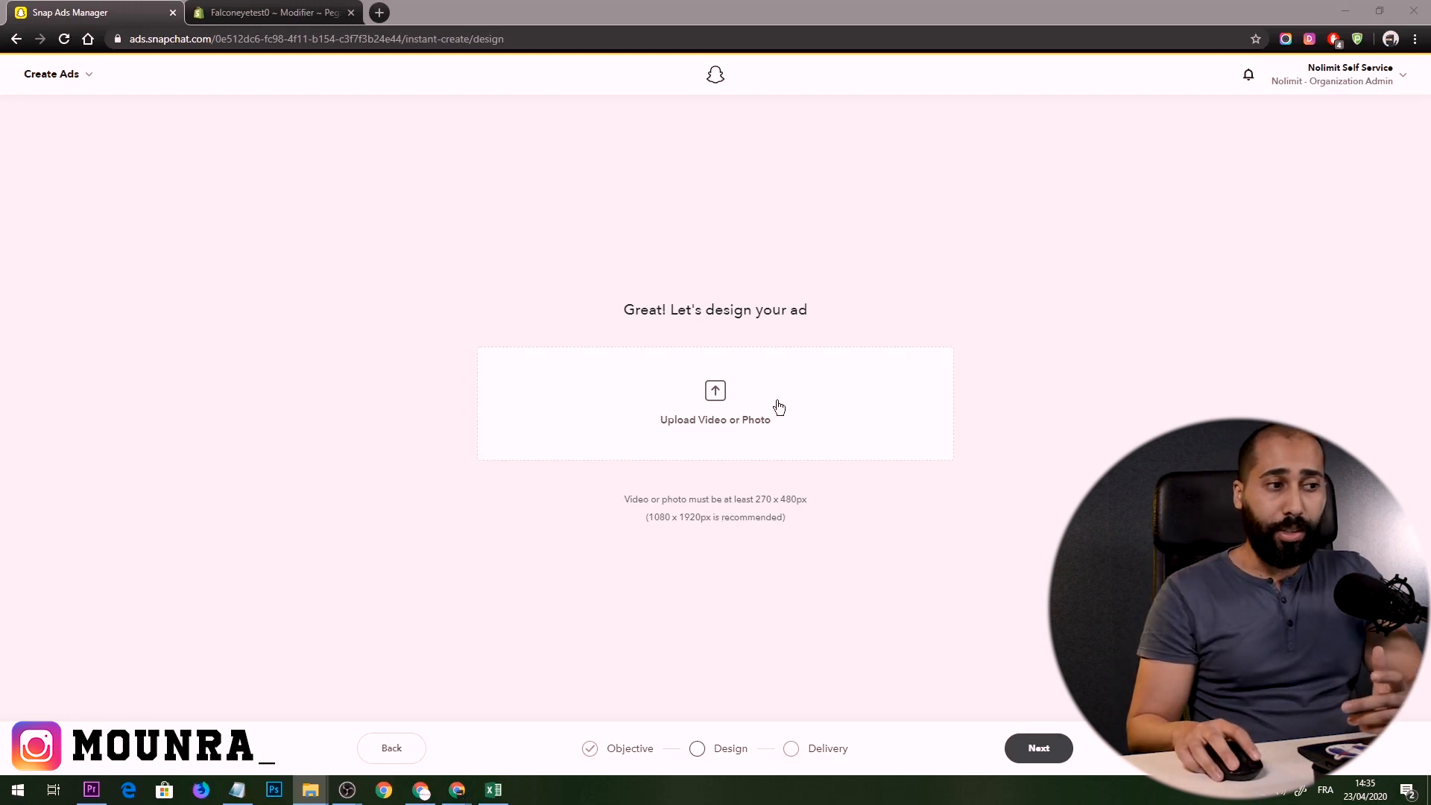
# Step: Upload the burger photo as the ad creative and crop it with the frame centred on the burger
pyautogui.moveTo(417, 458); pyautogui.dragTo(715, 418)
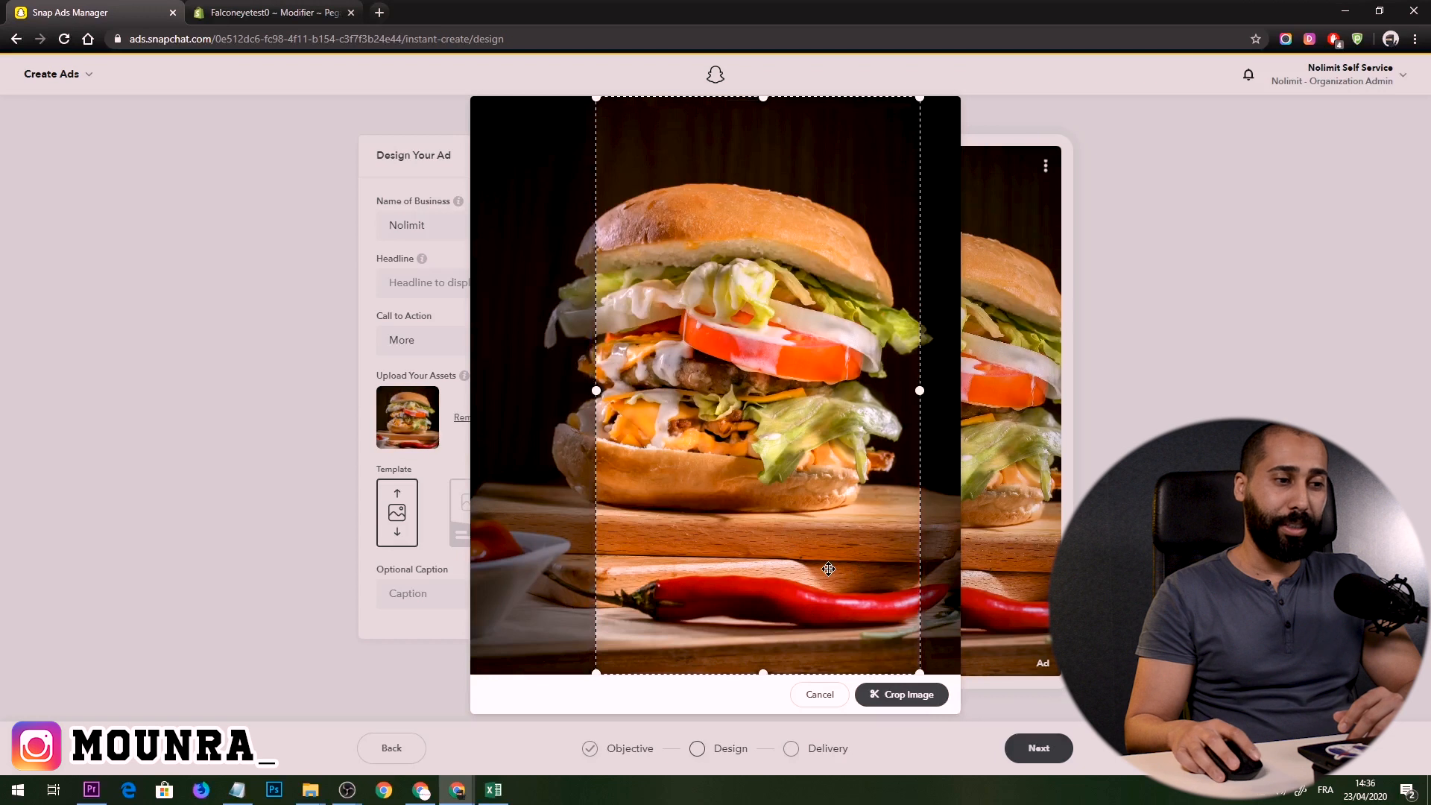
pyautogui.moveTo(811, 560); pyautogui.dragTo(791, 560)
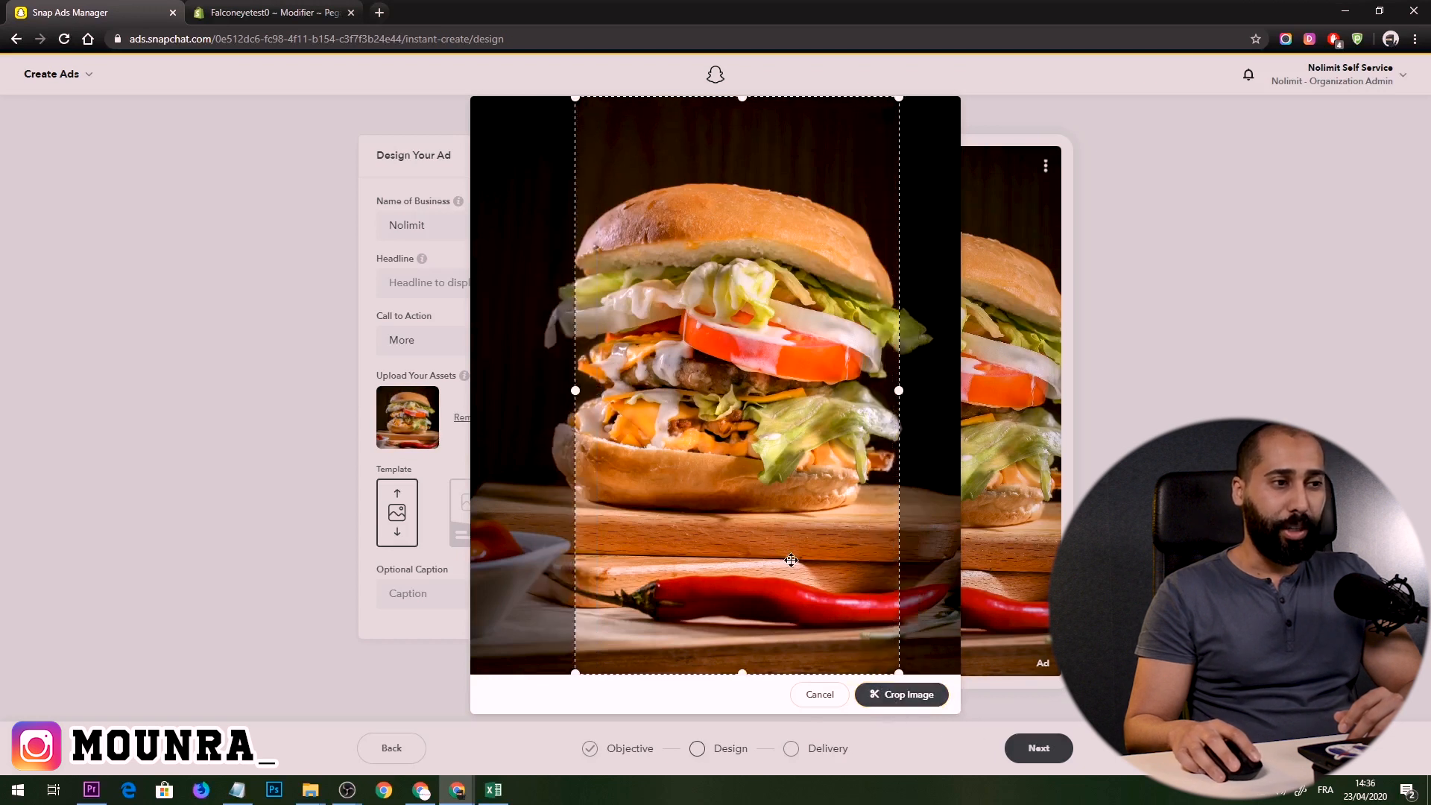
pyautogui.click(906, 694)
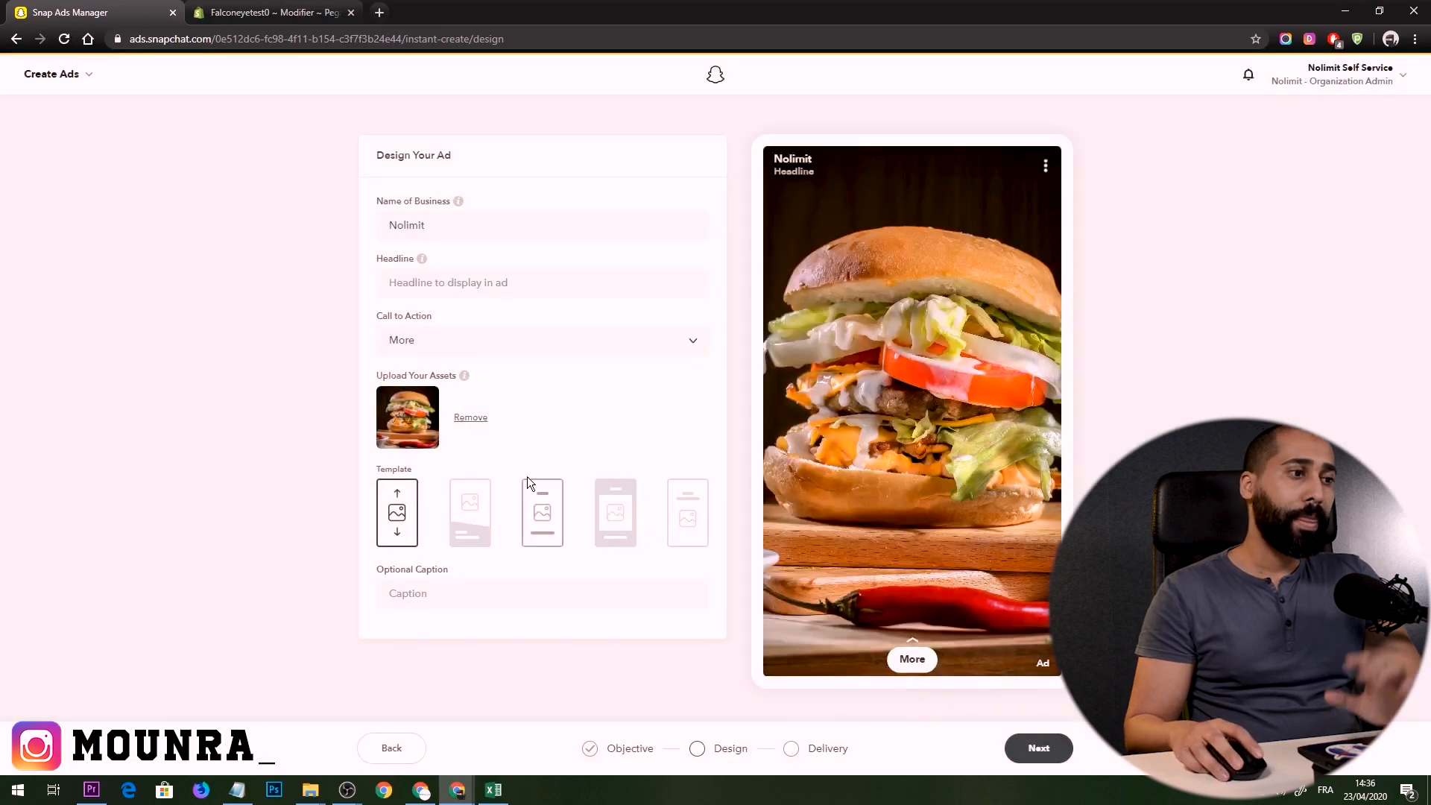
# Step: Keep Nolimit as the business name and set the ad headline to "30% de remise"
pyautogui.click(494, 237)
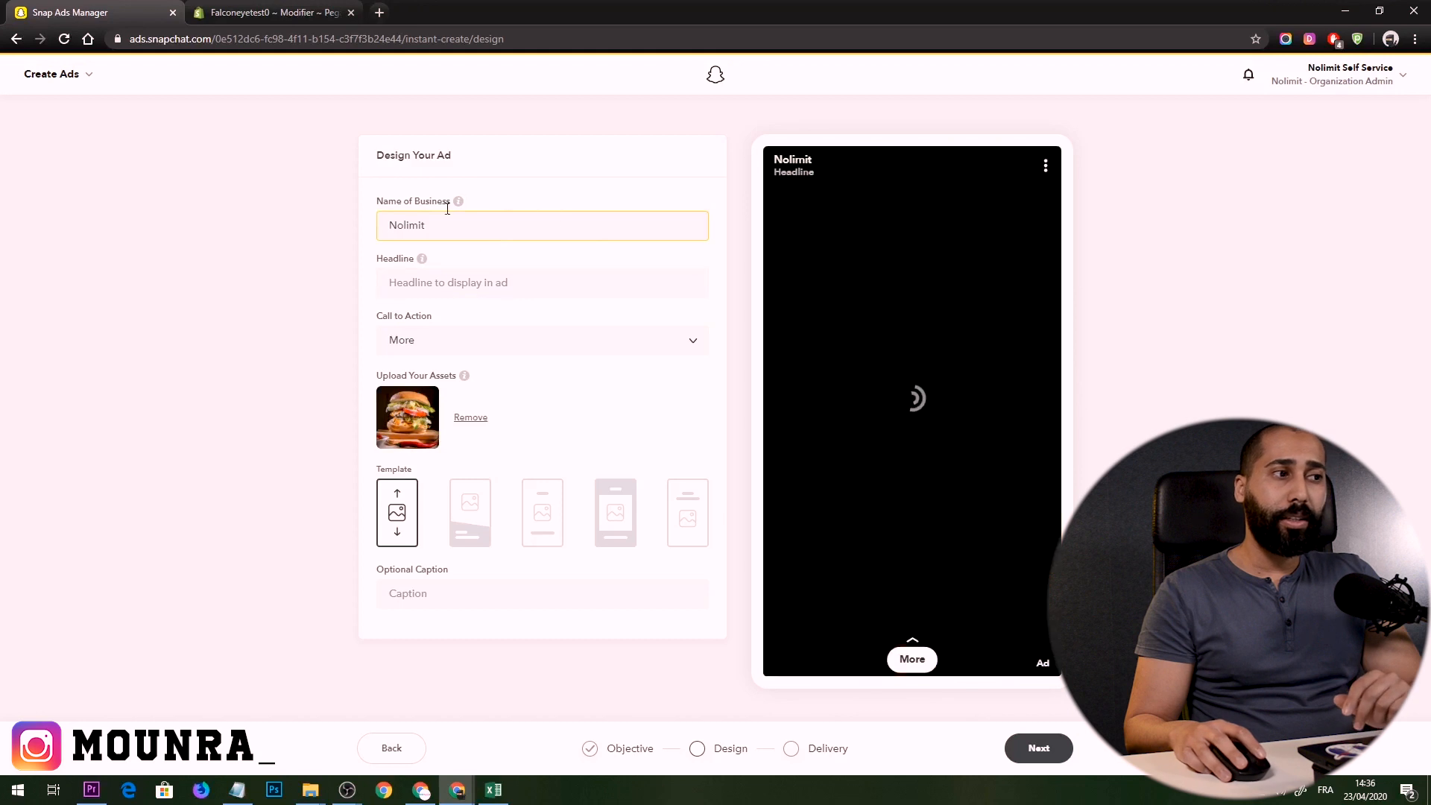
pyautogui.hotkey('ctrl', 'a')
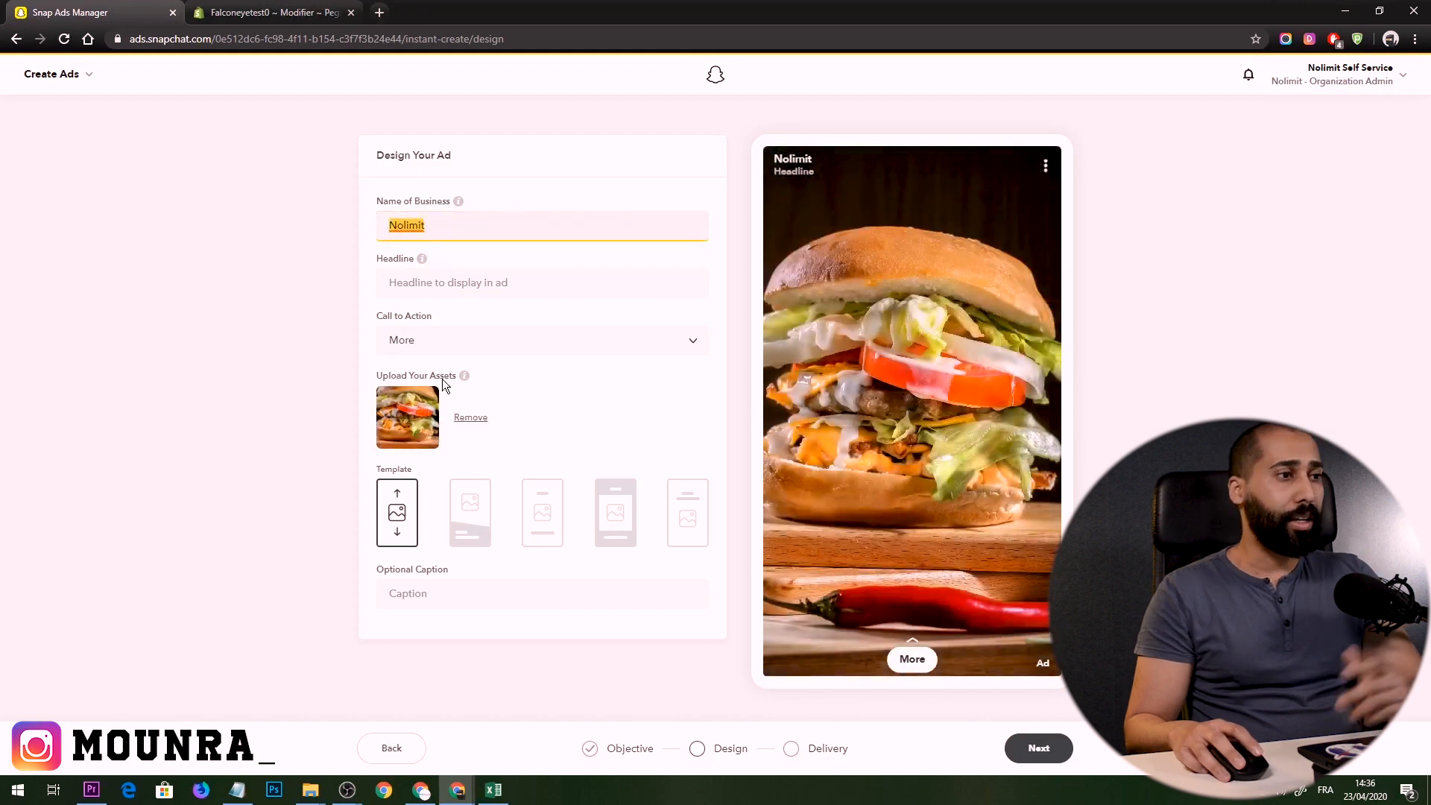
pyautogui.click(552, 282)
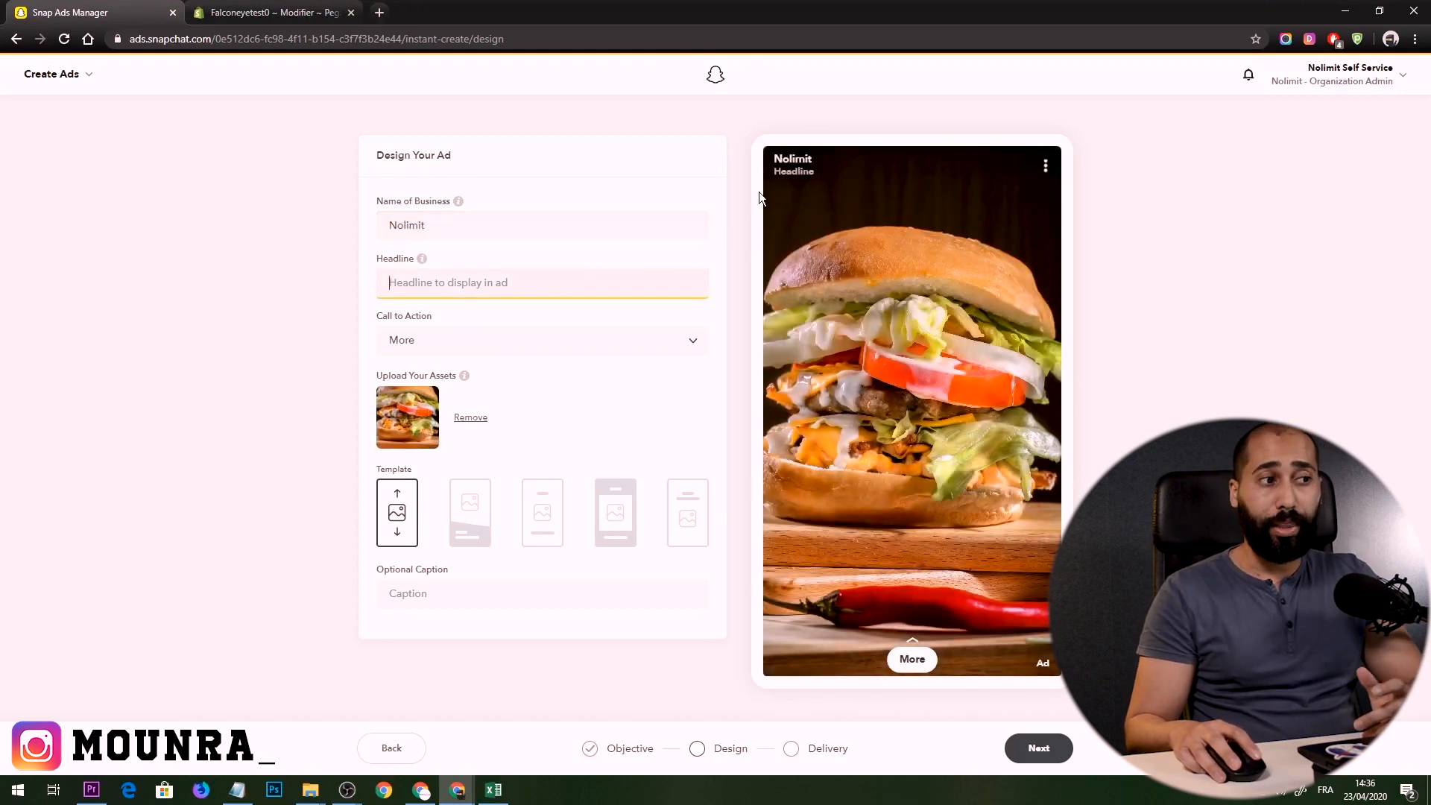
pyautogui.write('30')
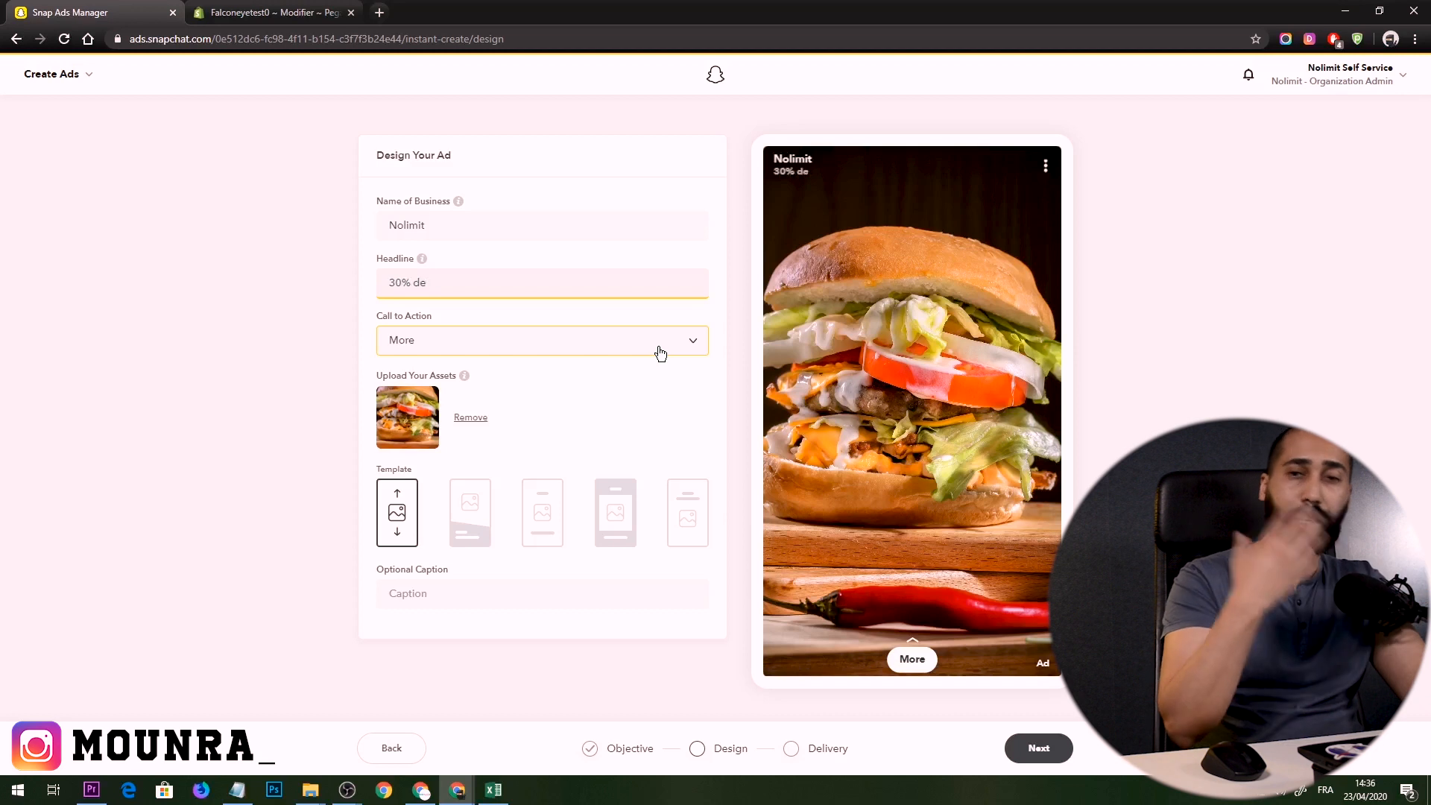
pyautogui.write('% de')
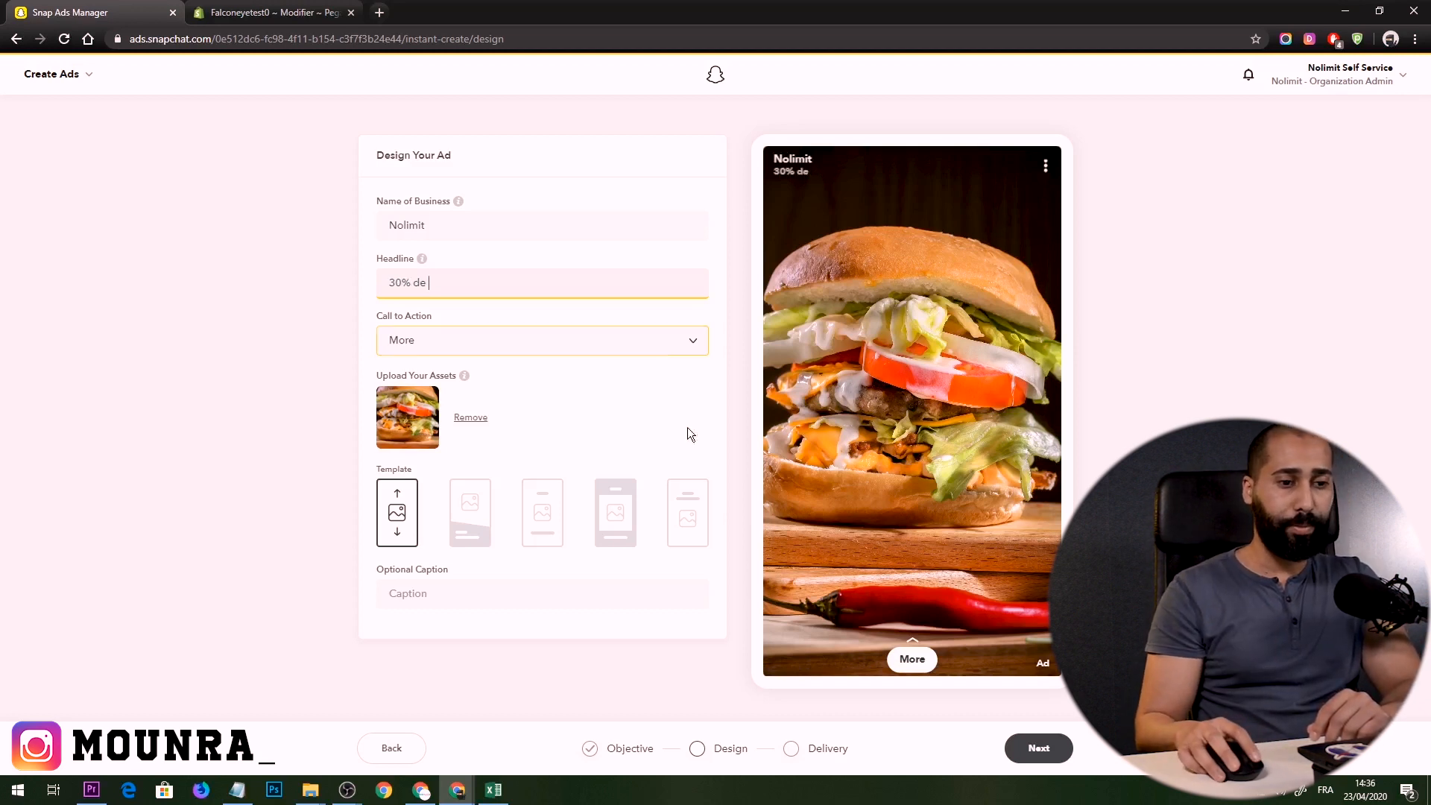
pyautogui.click(1285, 793)
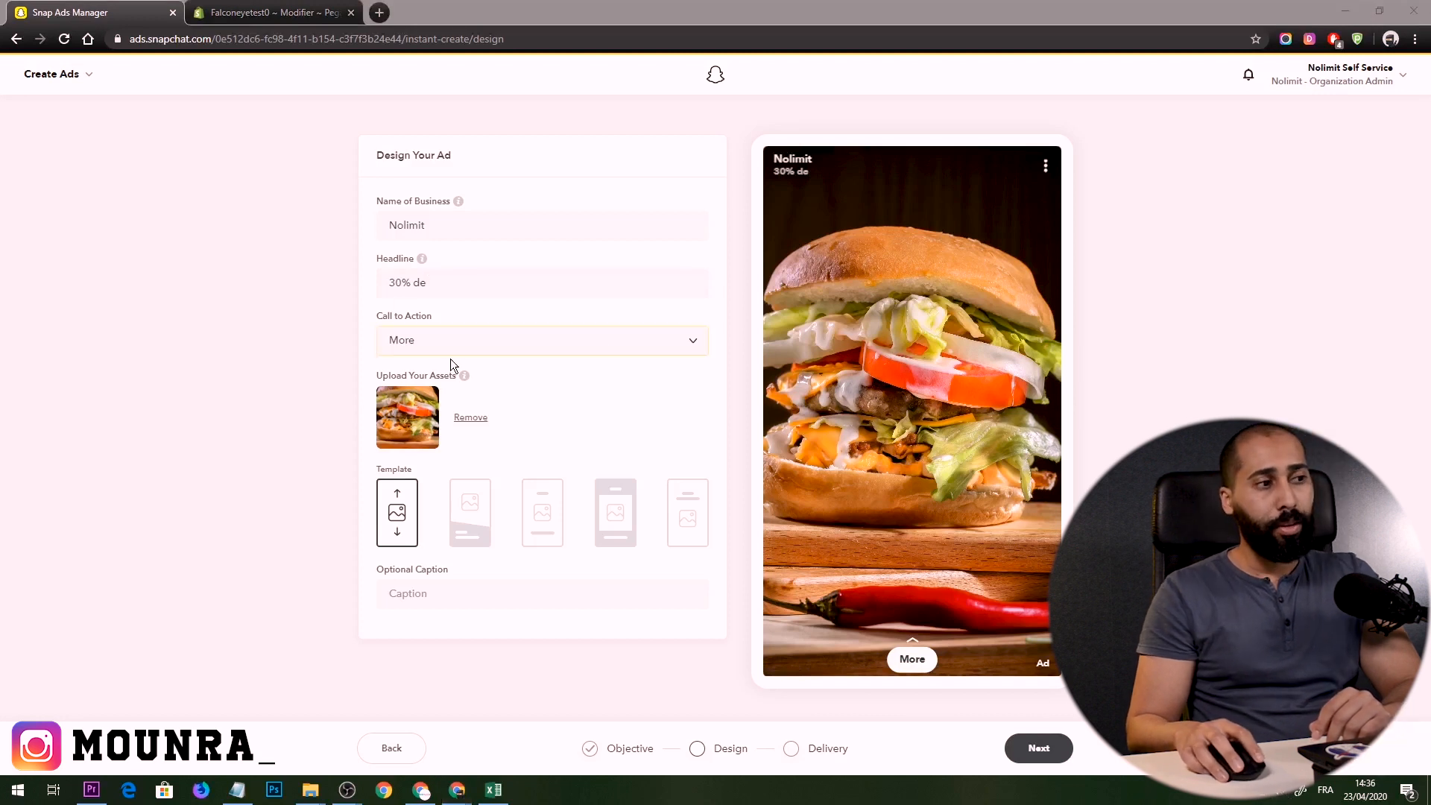
pyautogui.click(504, 284)
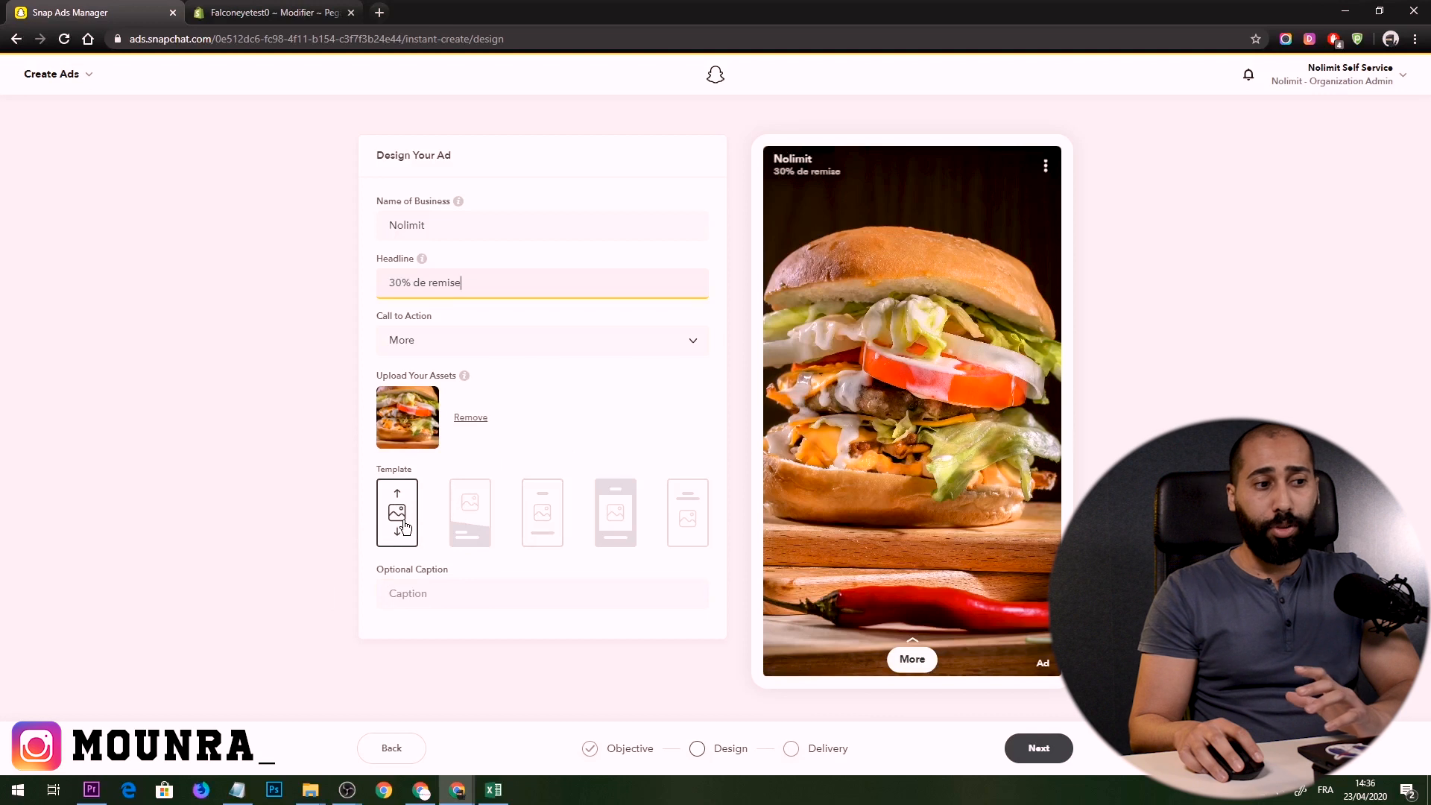
# Step: Try the available ad templates and apply the one with the slanted dark band beneath the image
pyautogui.click(470, 513)
pyautogui.scroll(-1, 395, 506)
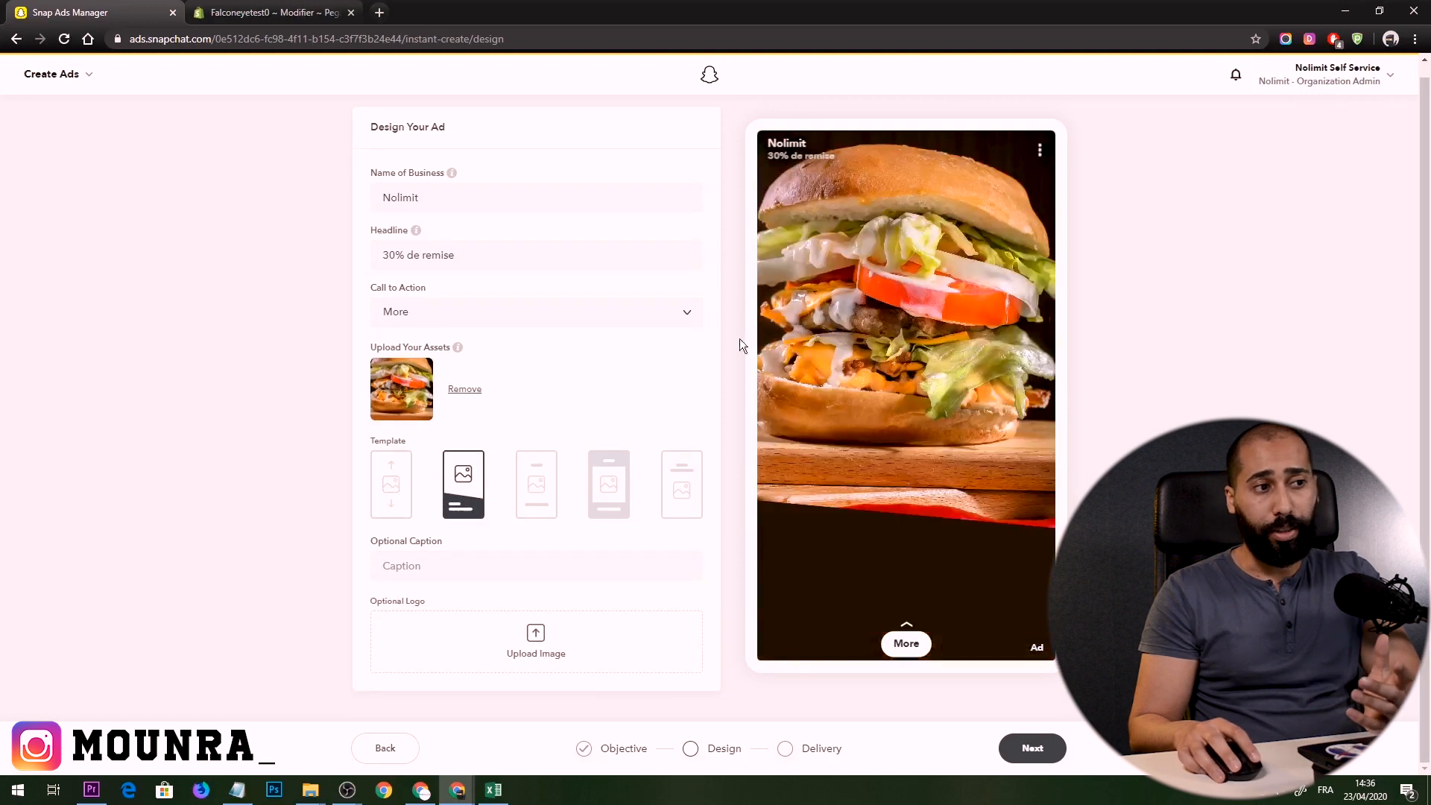
pyautogui.click(392, 483)
pyautogui.click(453, 528)
pyautogui.click(543, 485)
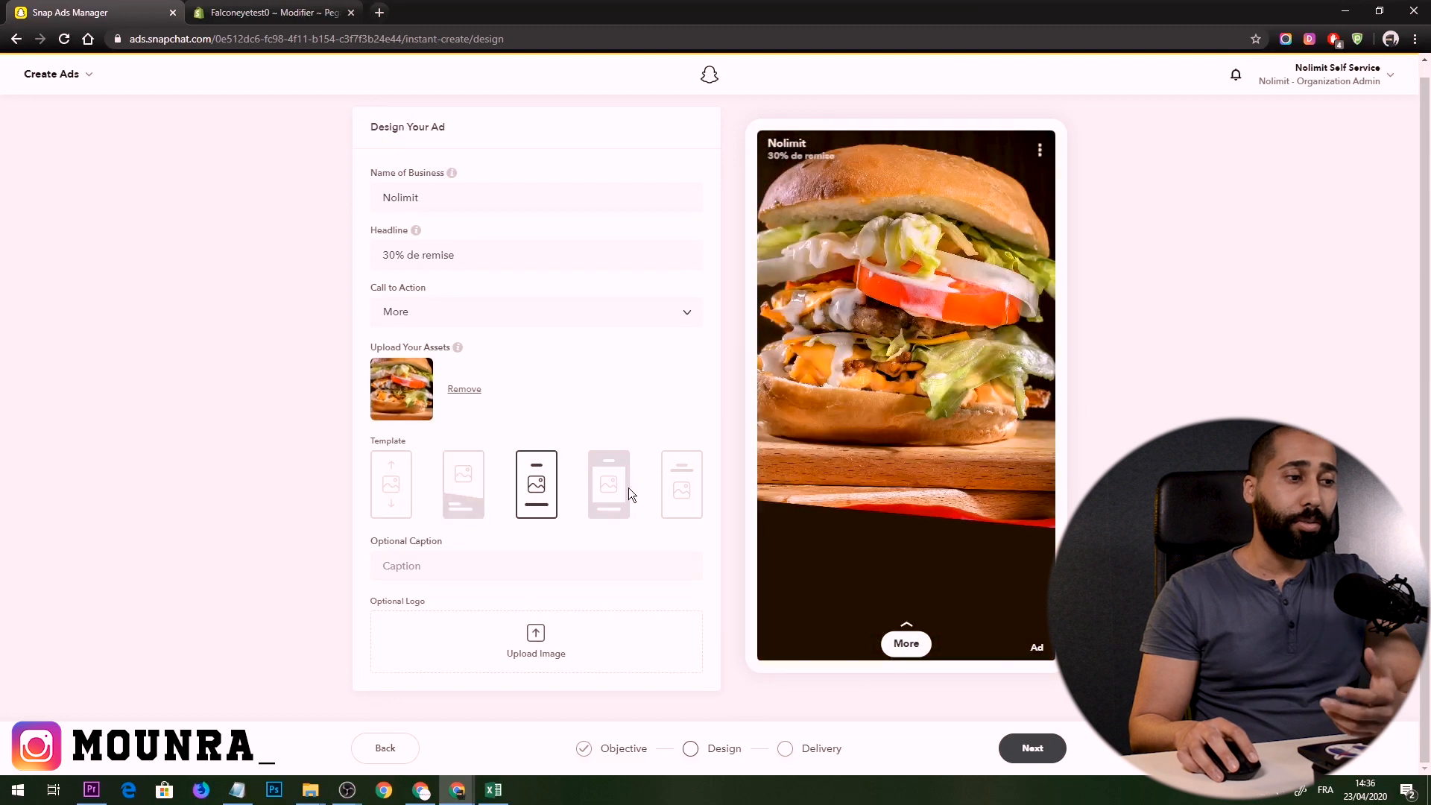
pyautogui.click(629, 495)
pyautogui.click(681, 490)
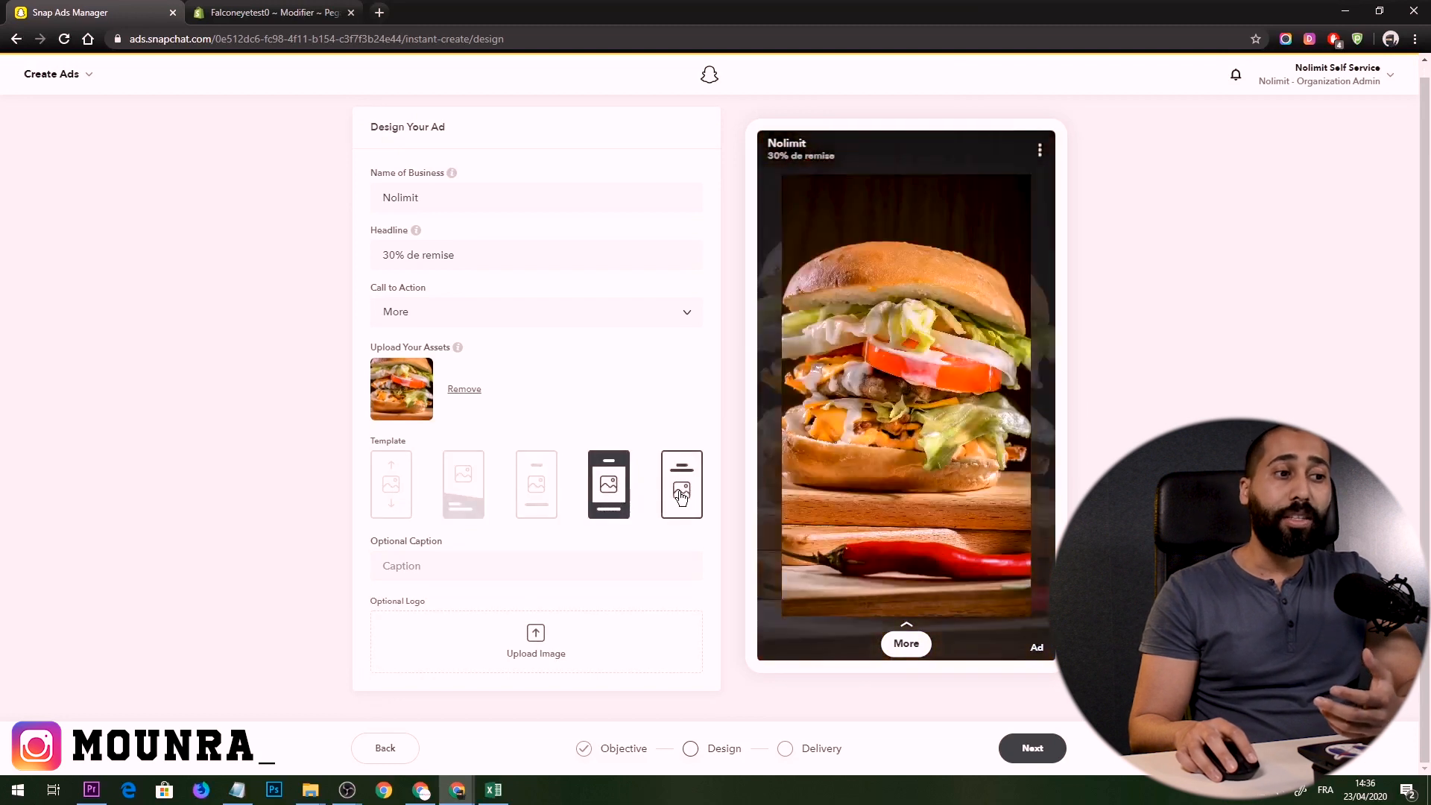
pyautogui.click(475, 500)
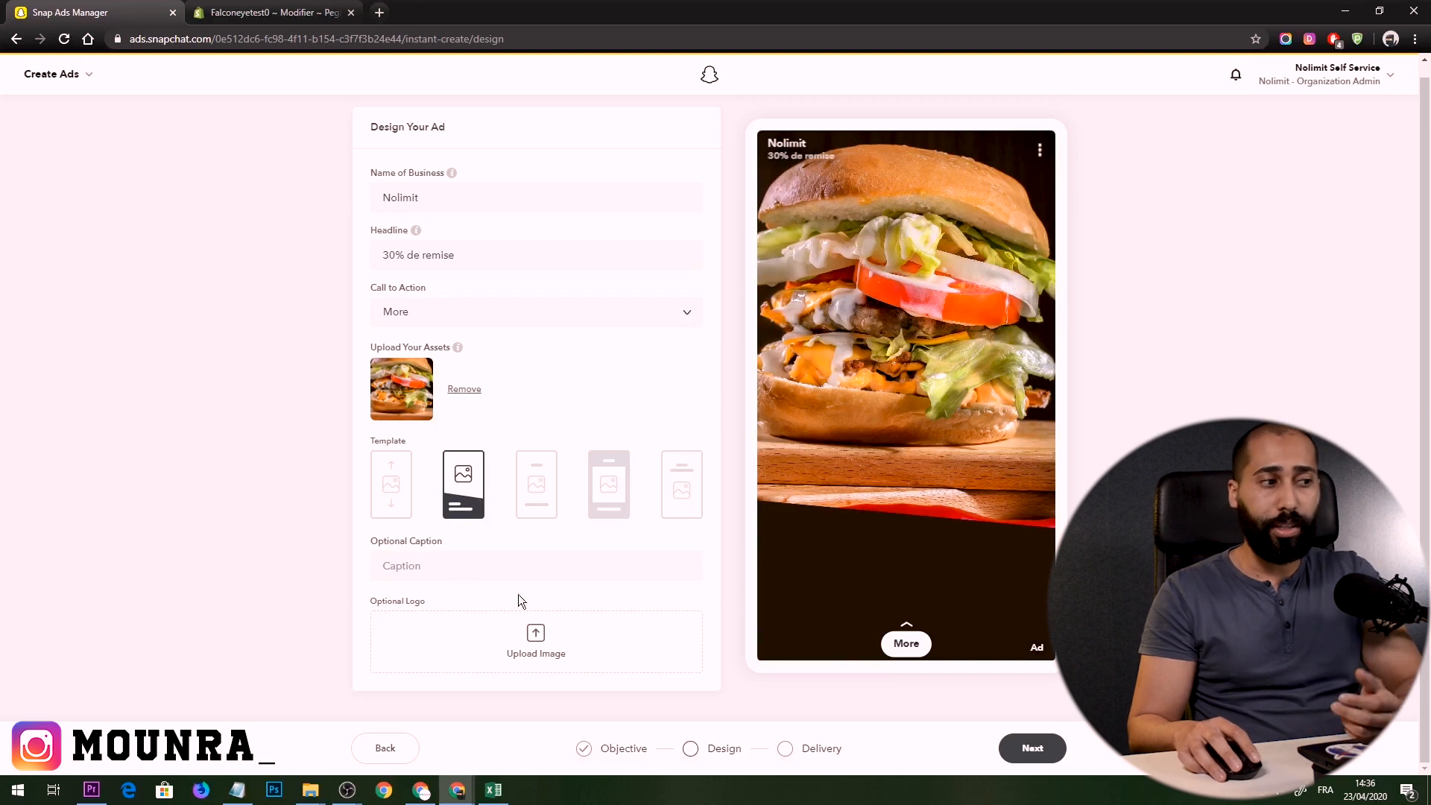
# Step: Enter the caption "code de reduction -30" and upload the MOUNRA_ image as the optional logo
pyautogui.click(441, 571)
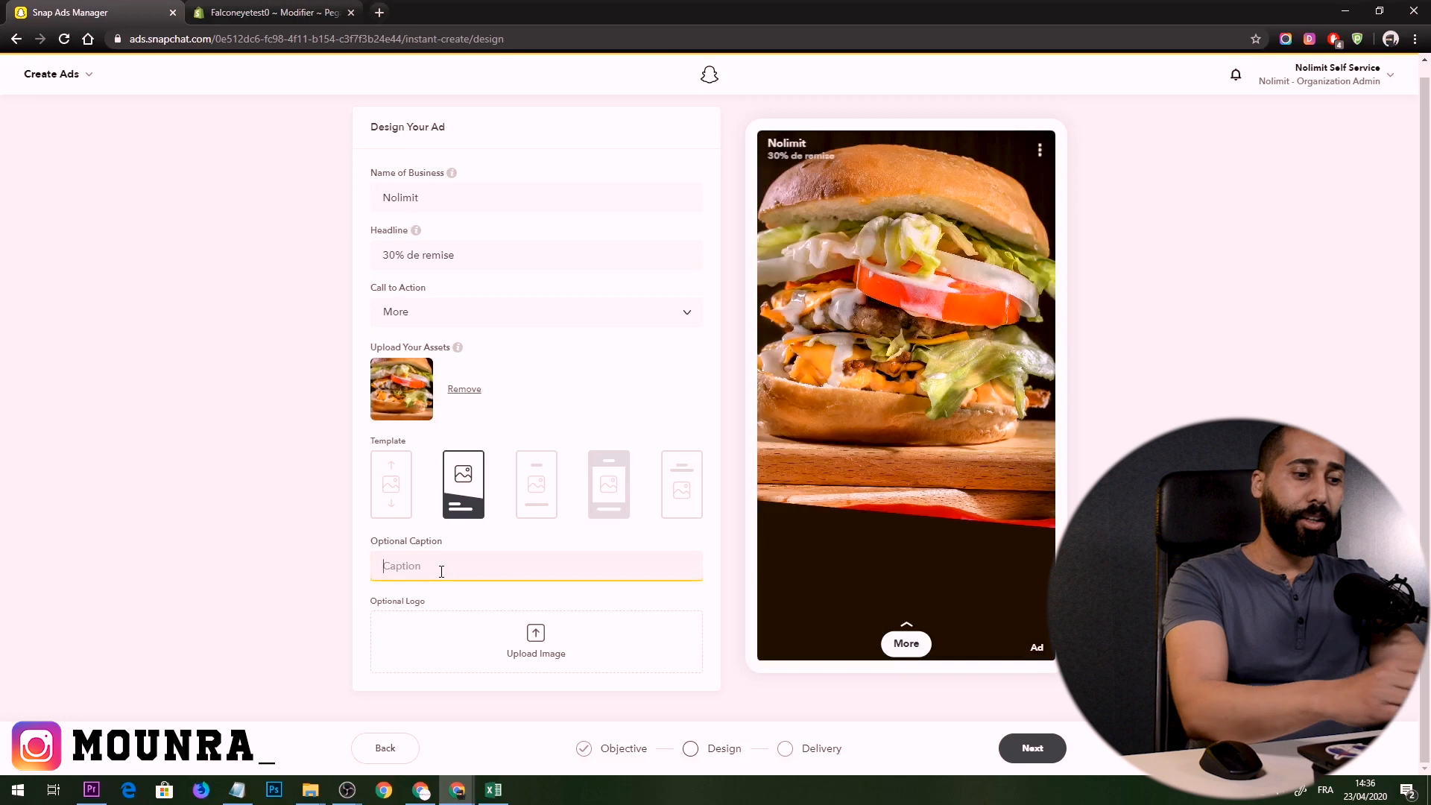
pyautogui.write('code de ')
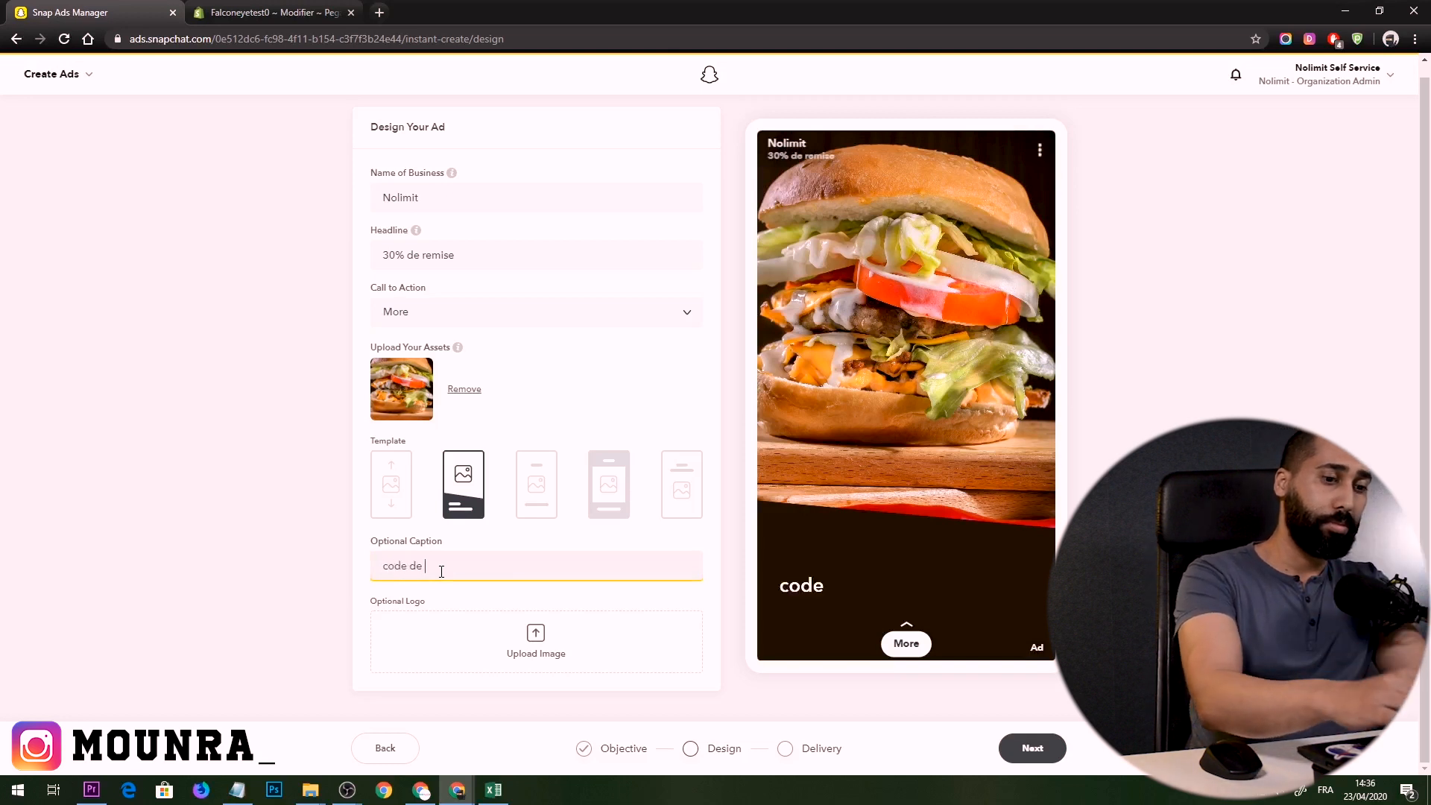
pyautogui.write('reduction ')
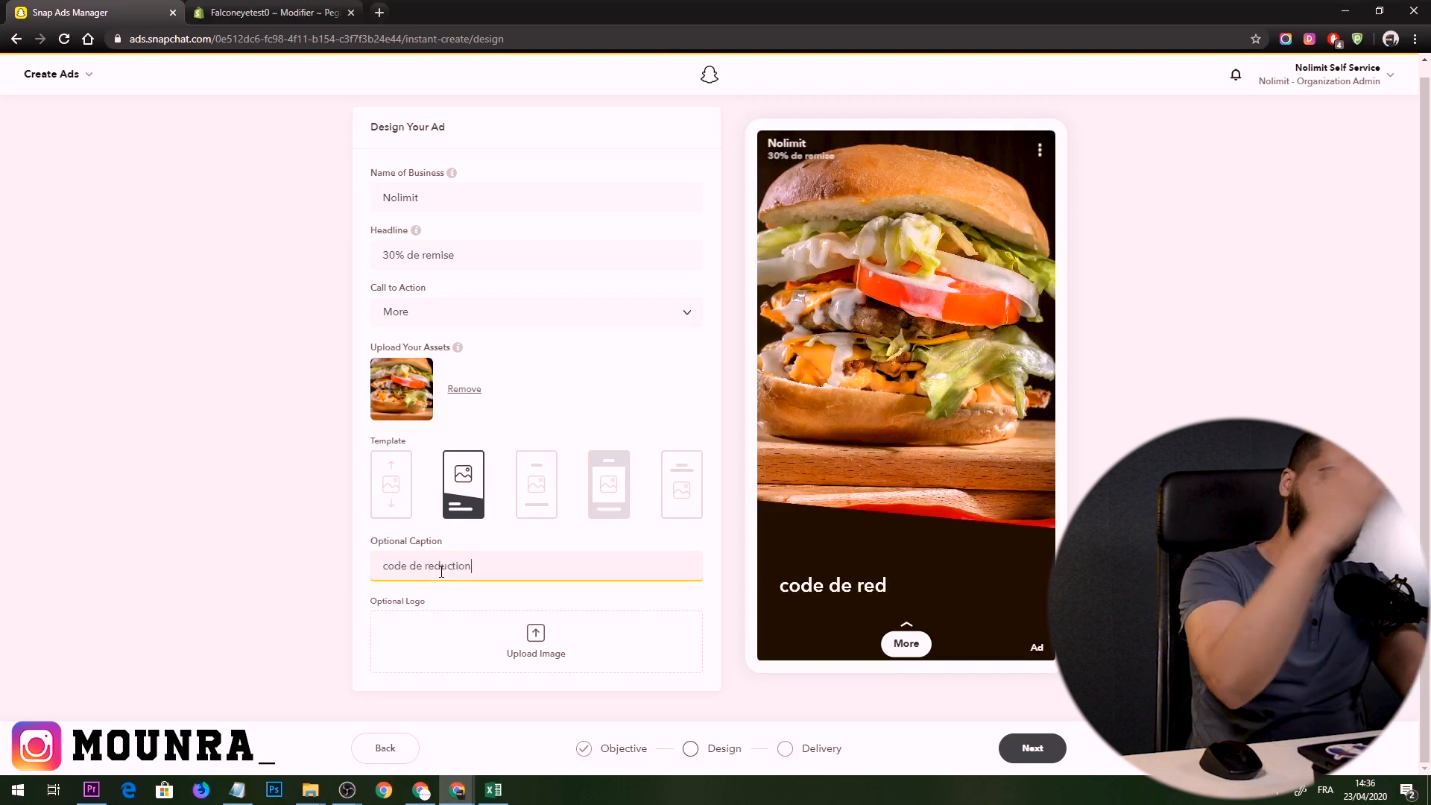
pyautogui.write('-30')
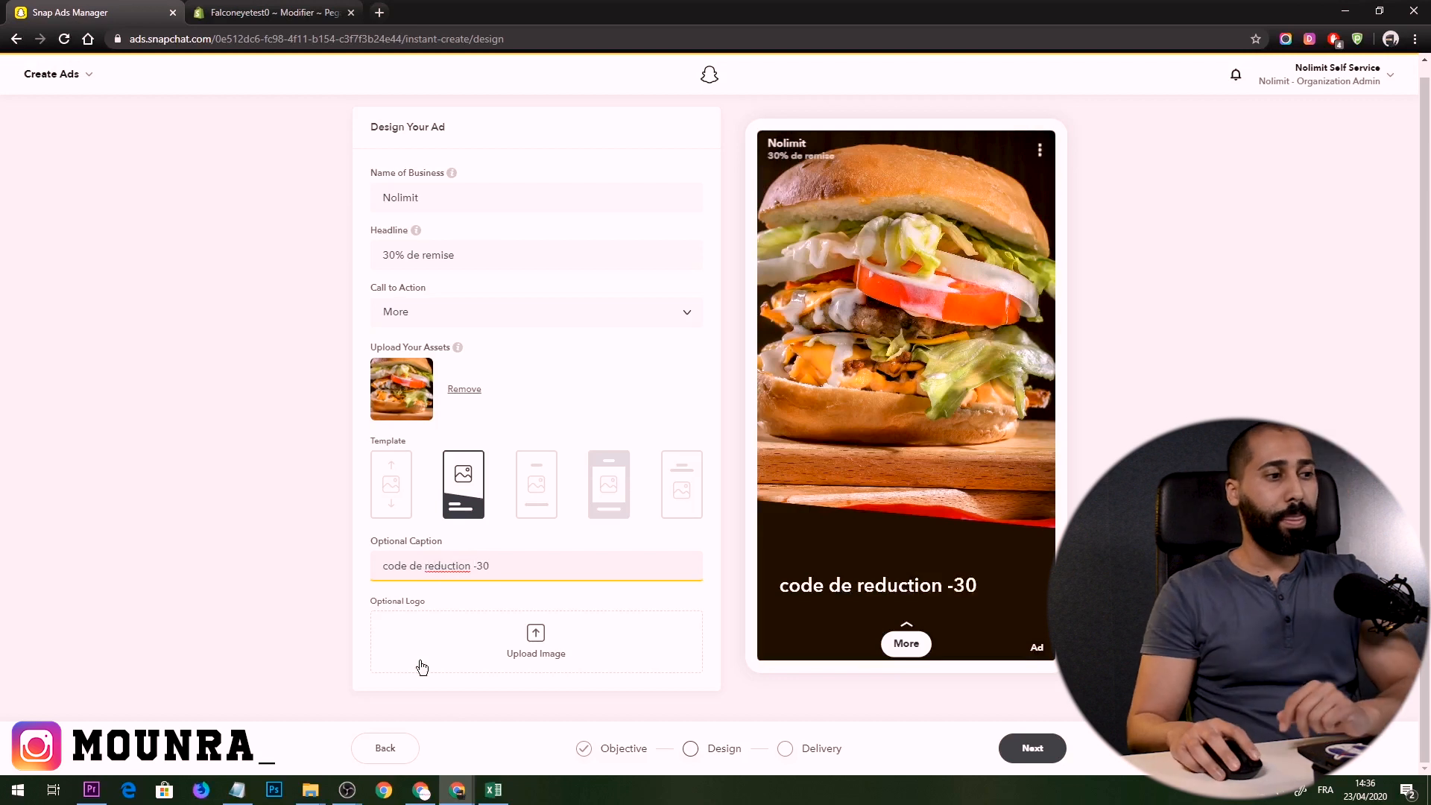
pyautogui.click(444, 641)
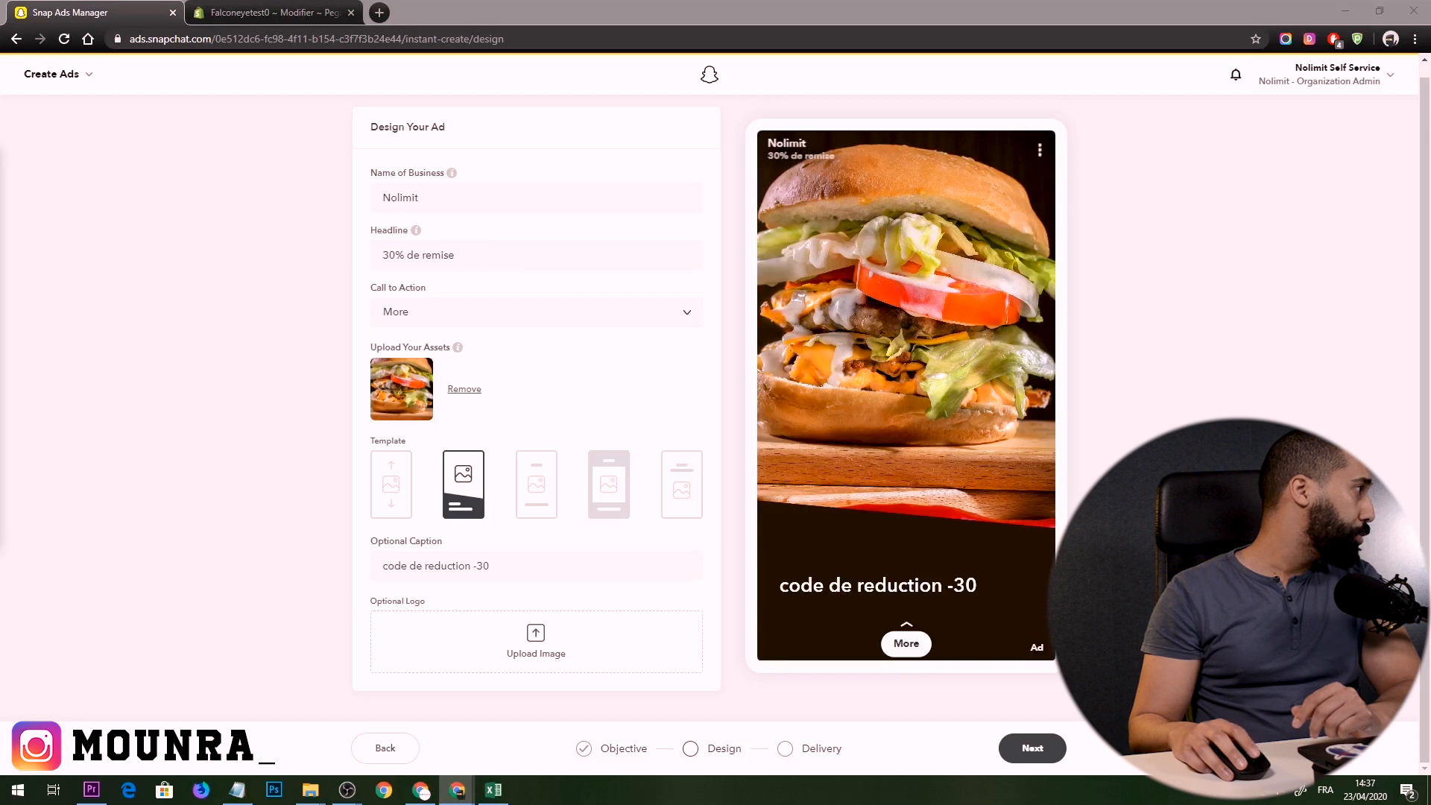
pyautogui.press('Return')
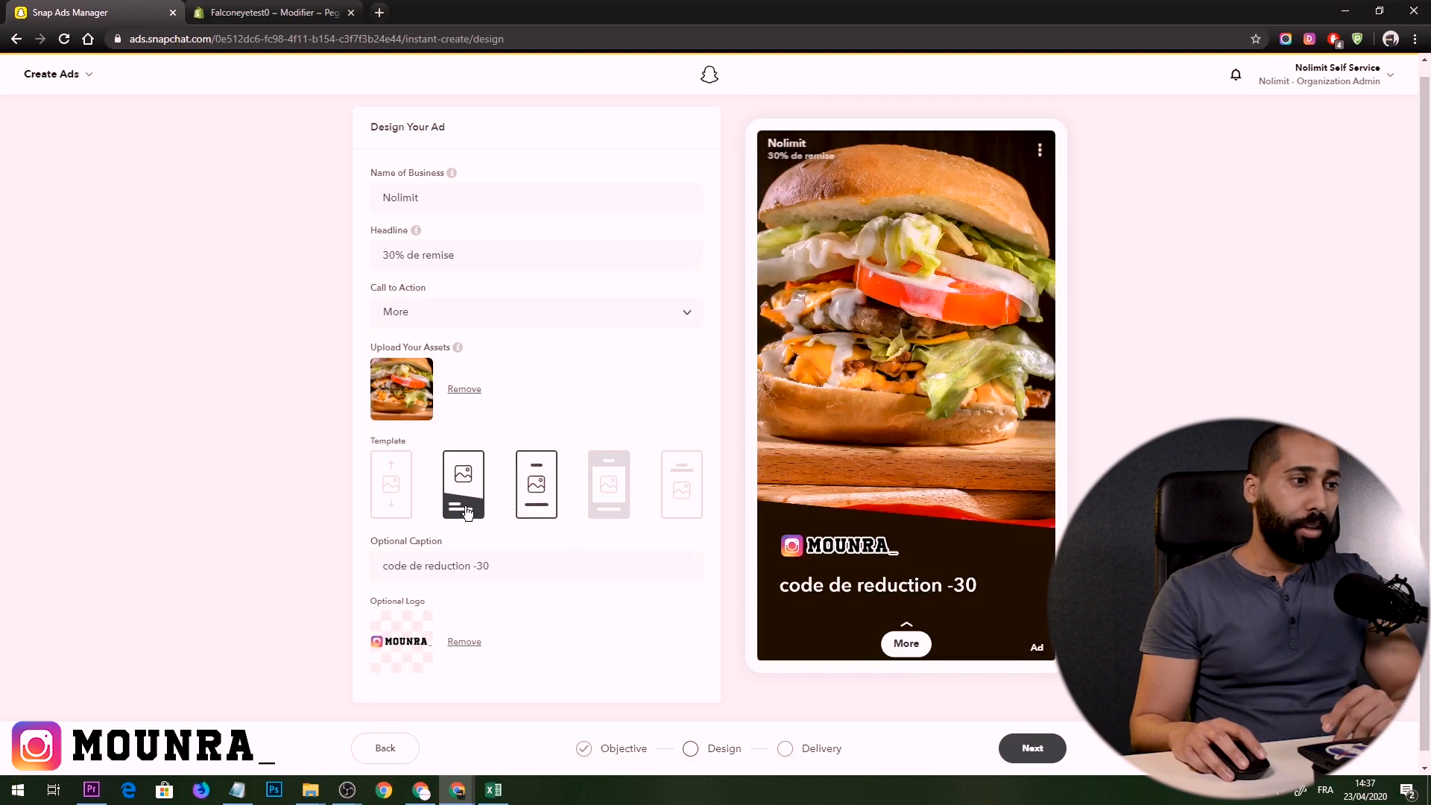
# Step: Preview the captioned ad in the full-screen template, and return to the slanted-band template
pyautogui.click(387, 496)
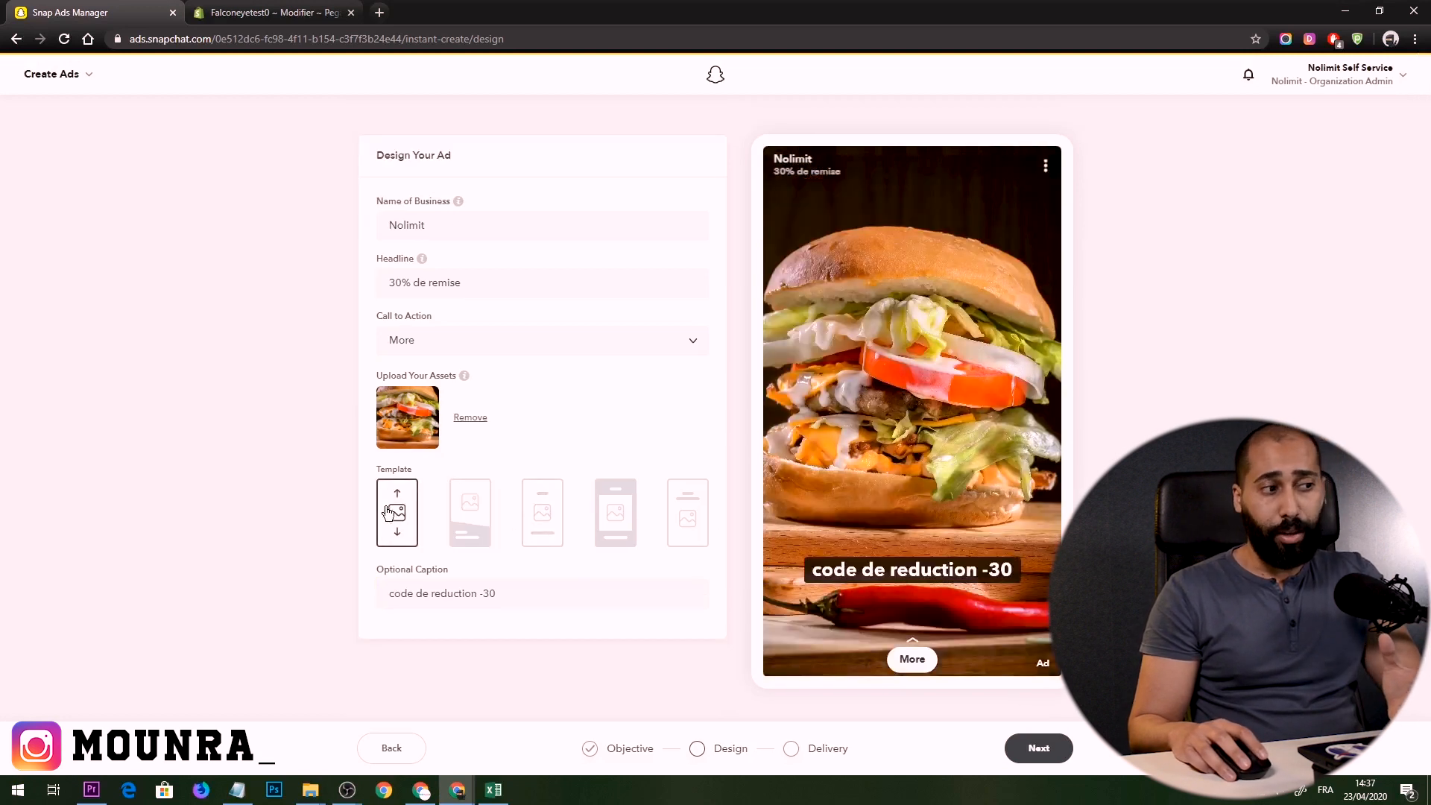
pyautogui.click(491, 544)
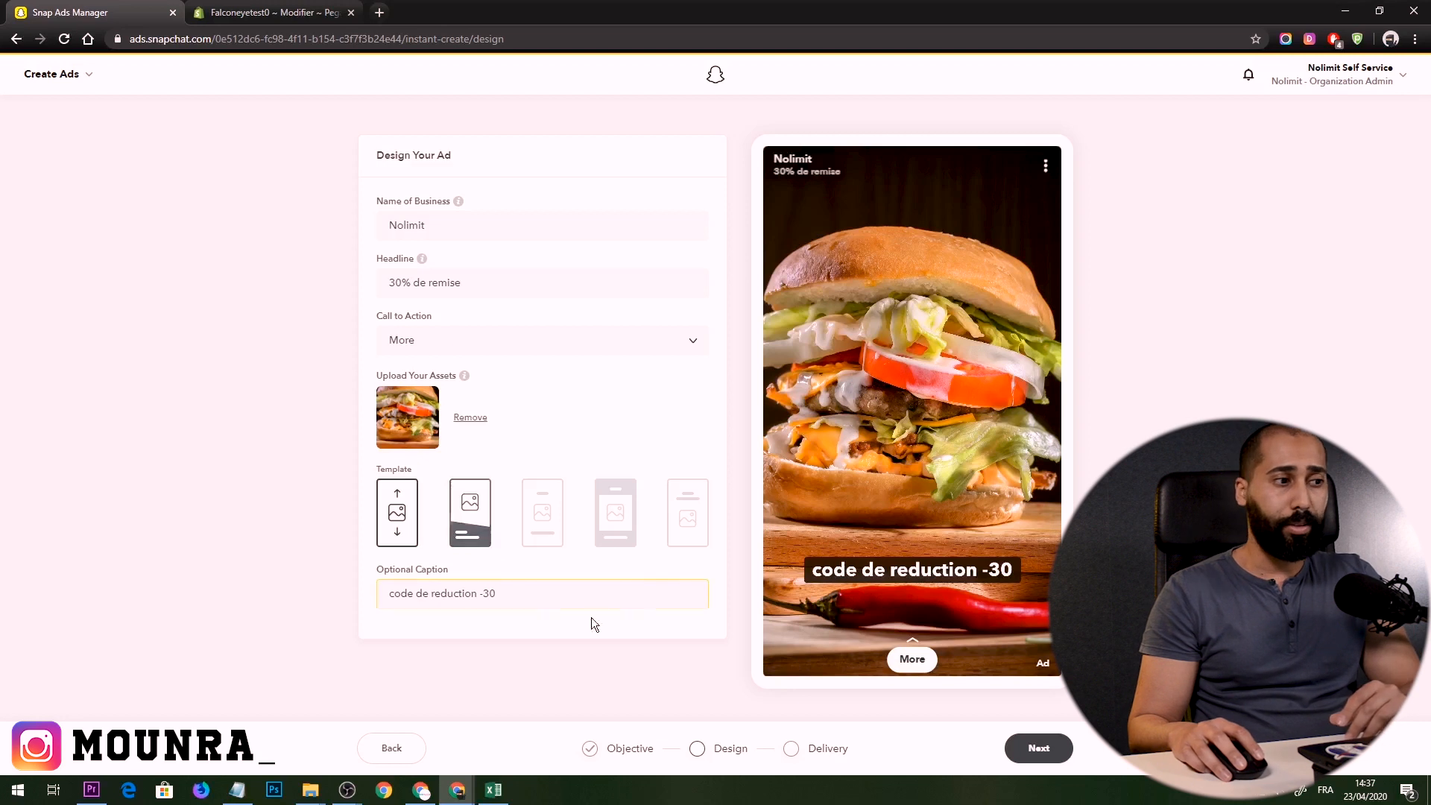
pyautogui.click(456, 535)
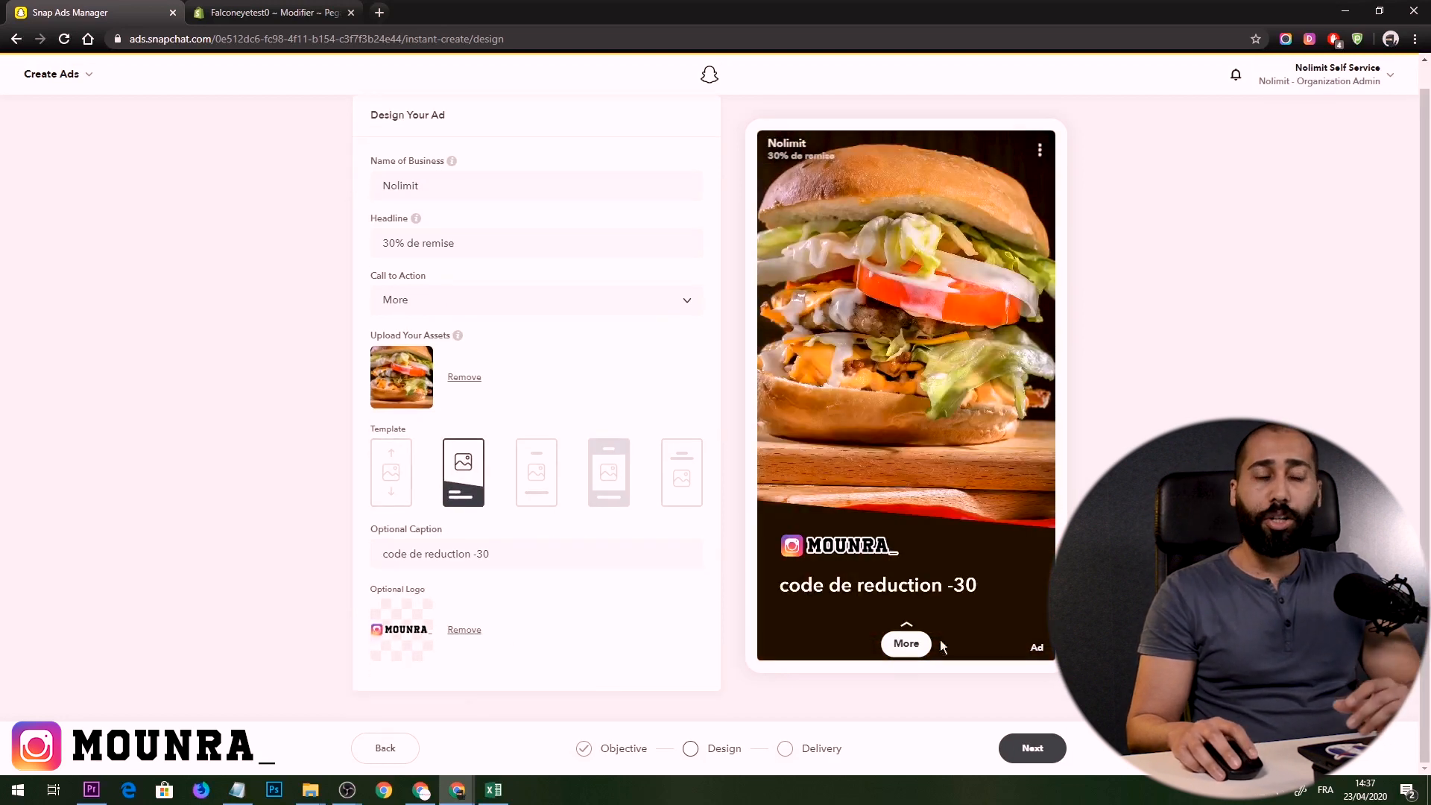
# Step: Set the ad's call to action to Order Now and continue to the delivery stage
pyautogui.click(415, 304)
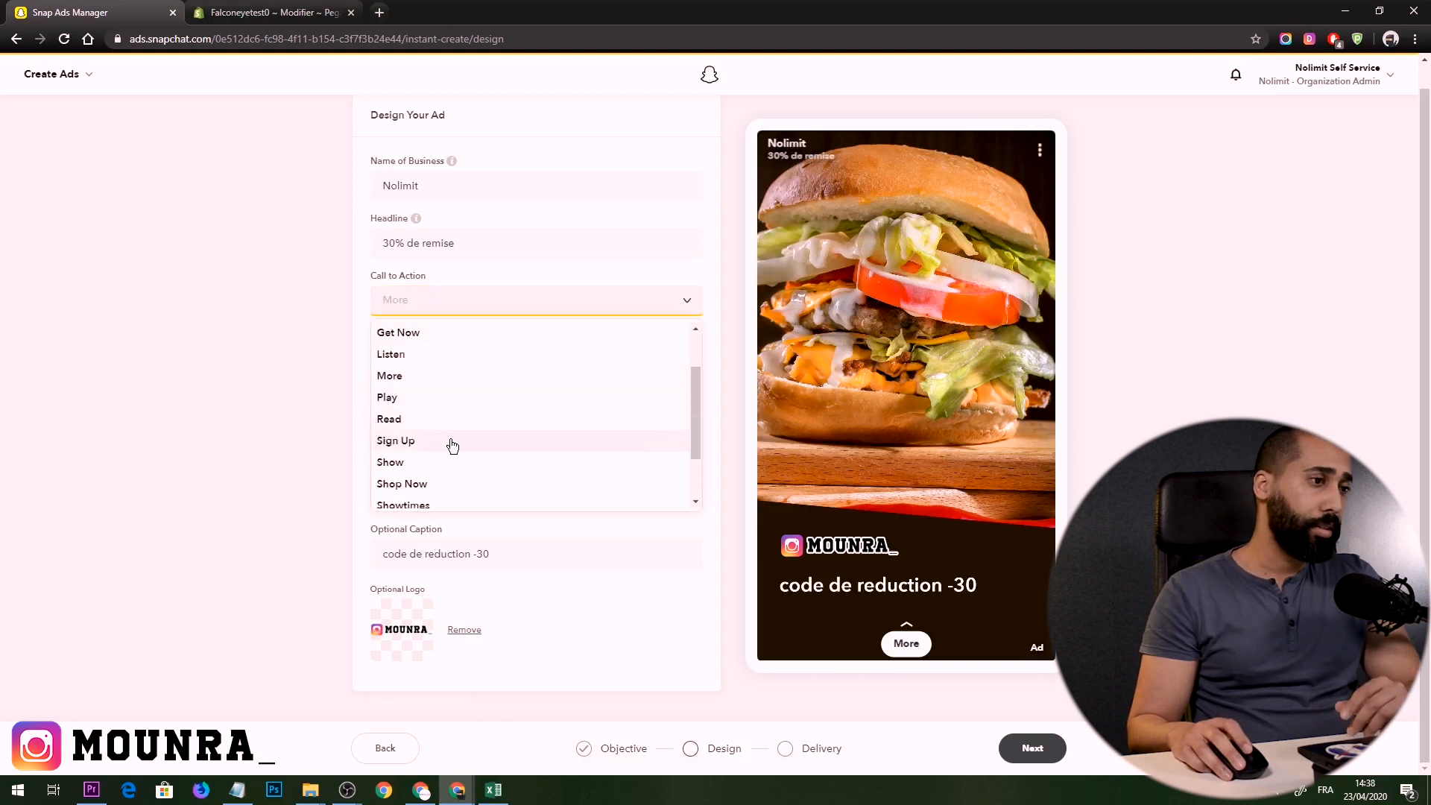
pyautogui.scroll(-1, 449, 372)
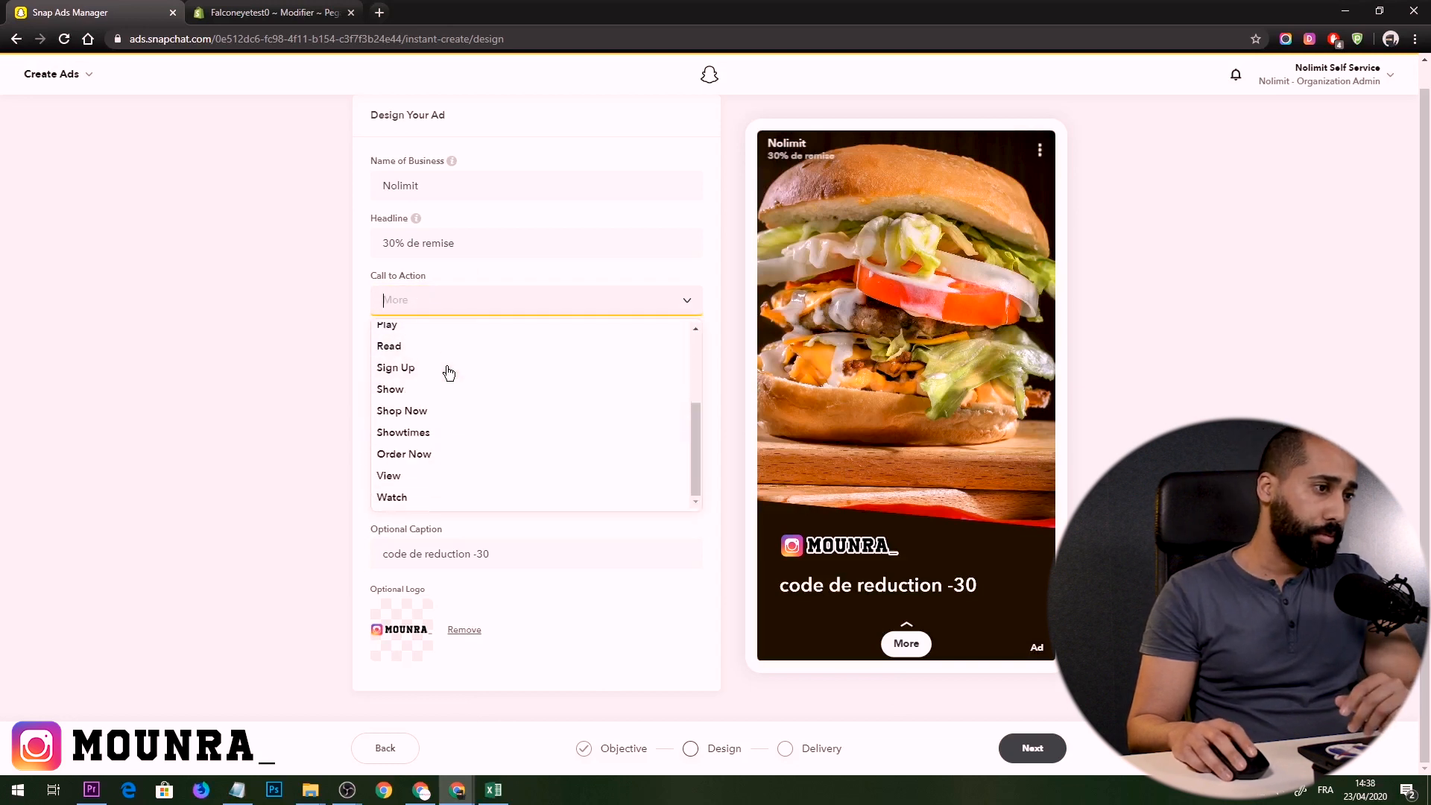
pyautogui.click(426, 457)
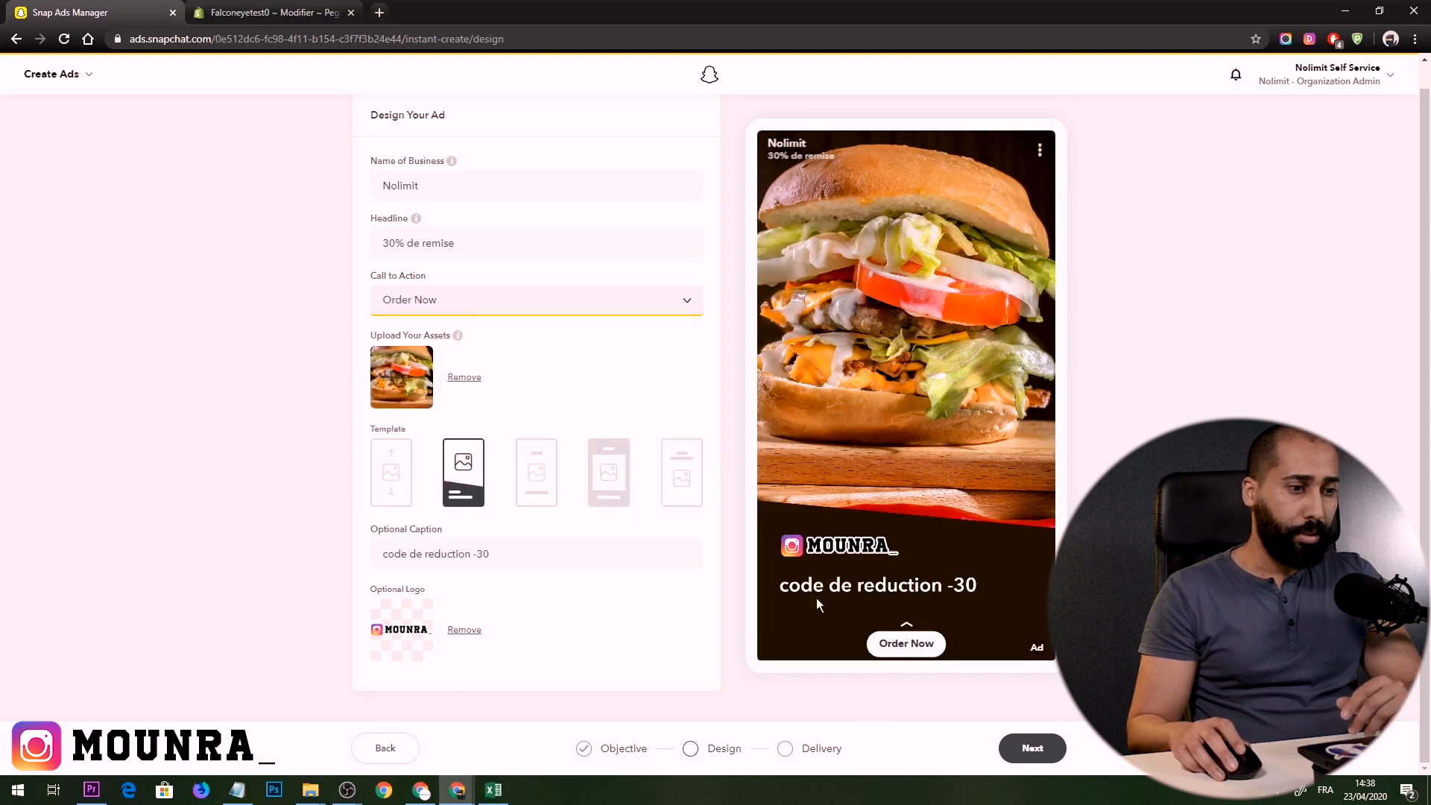
pyautogui.click(1036, 751)
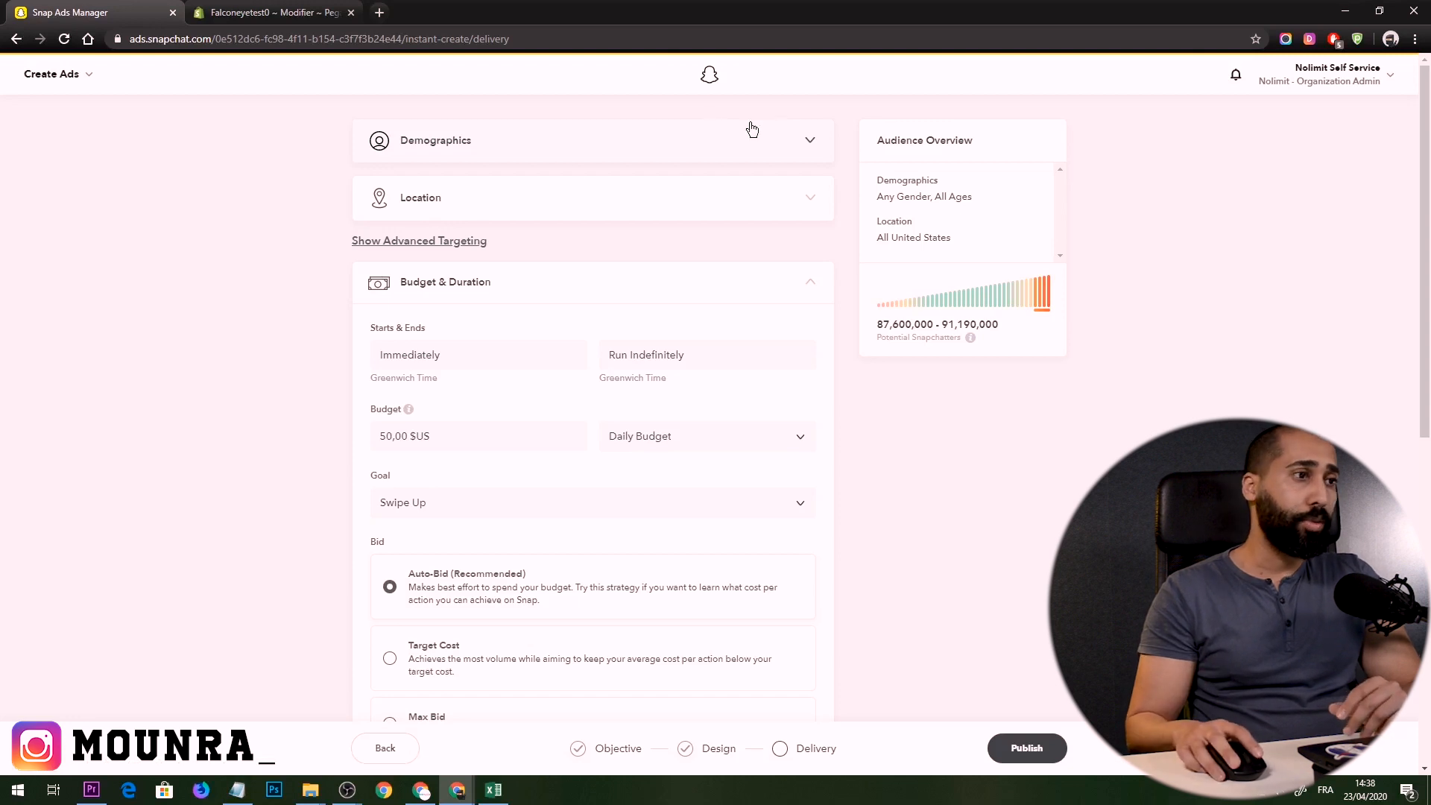
# Step: Set the audience's age range to 18–30 in the demographics
pyautogui.click(517, 150)
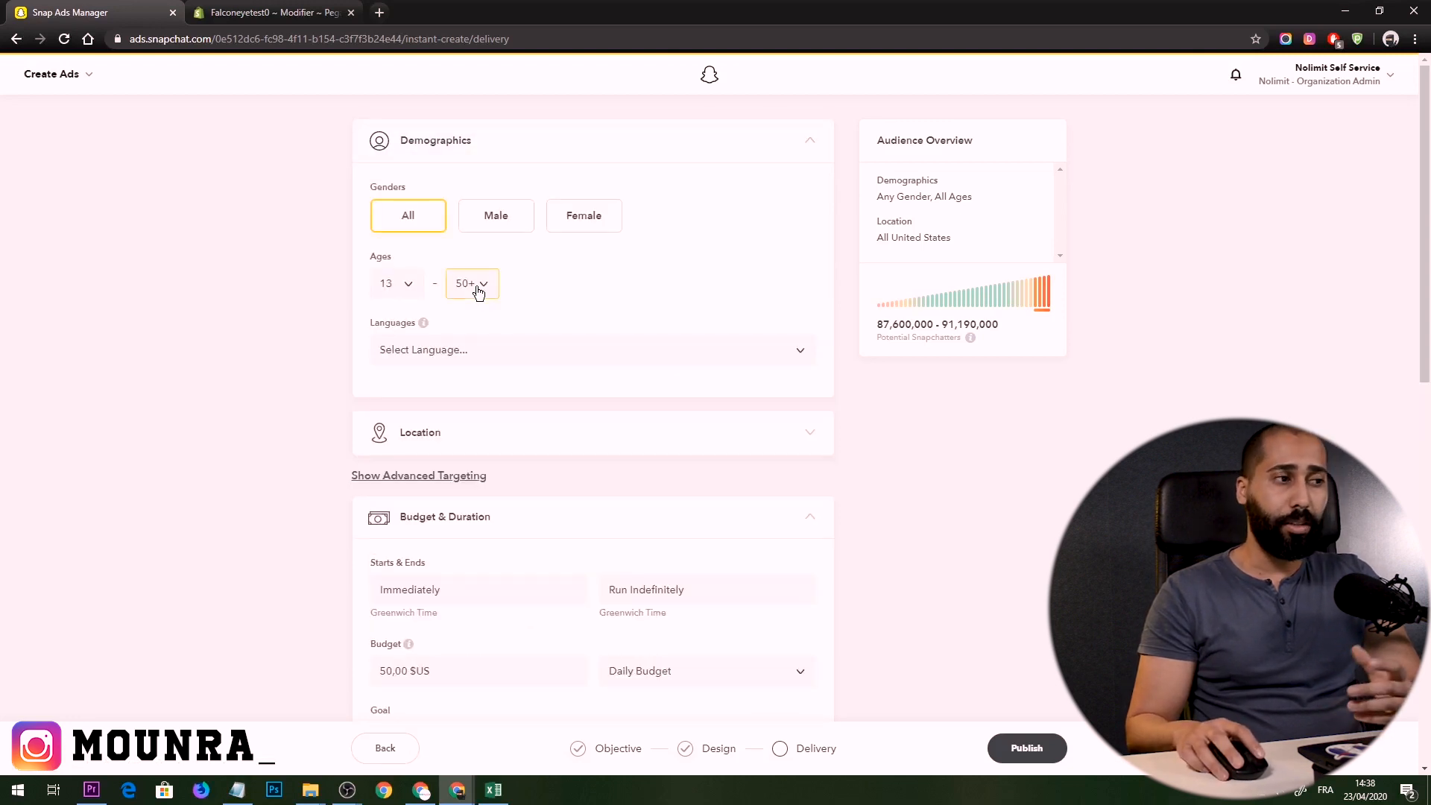
pyautogui.click(410, 287)
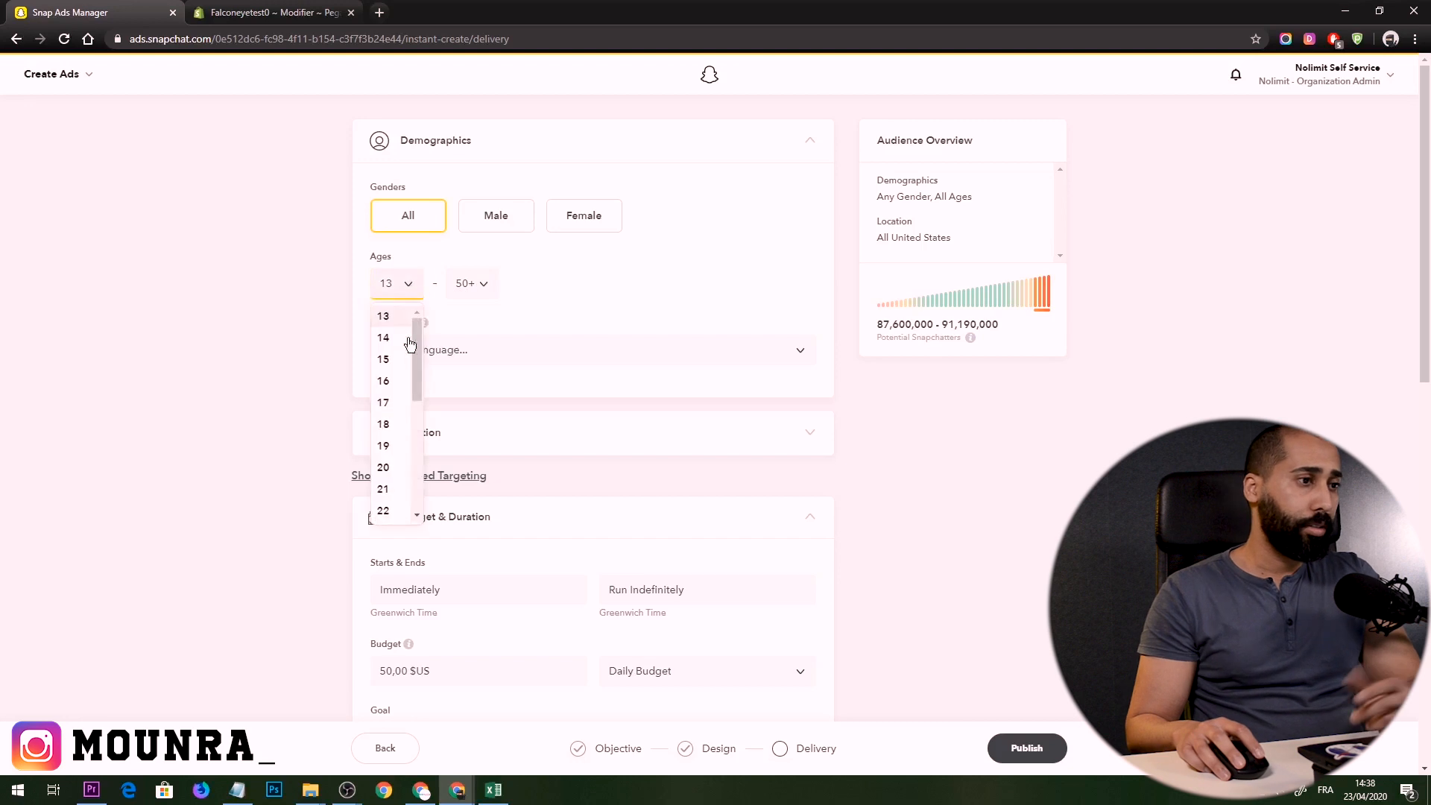
pyautogui.click(395, 431)
pyautogui.click(476, 298)
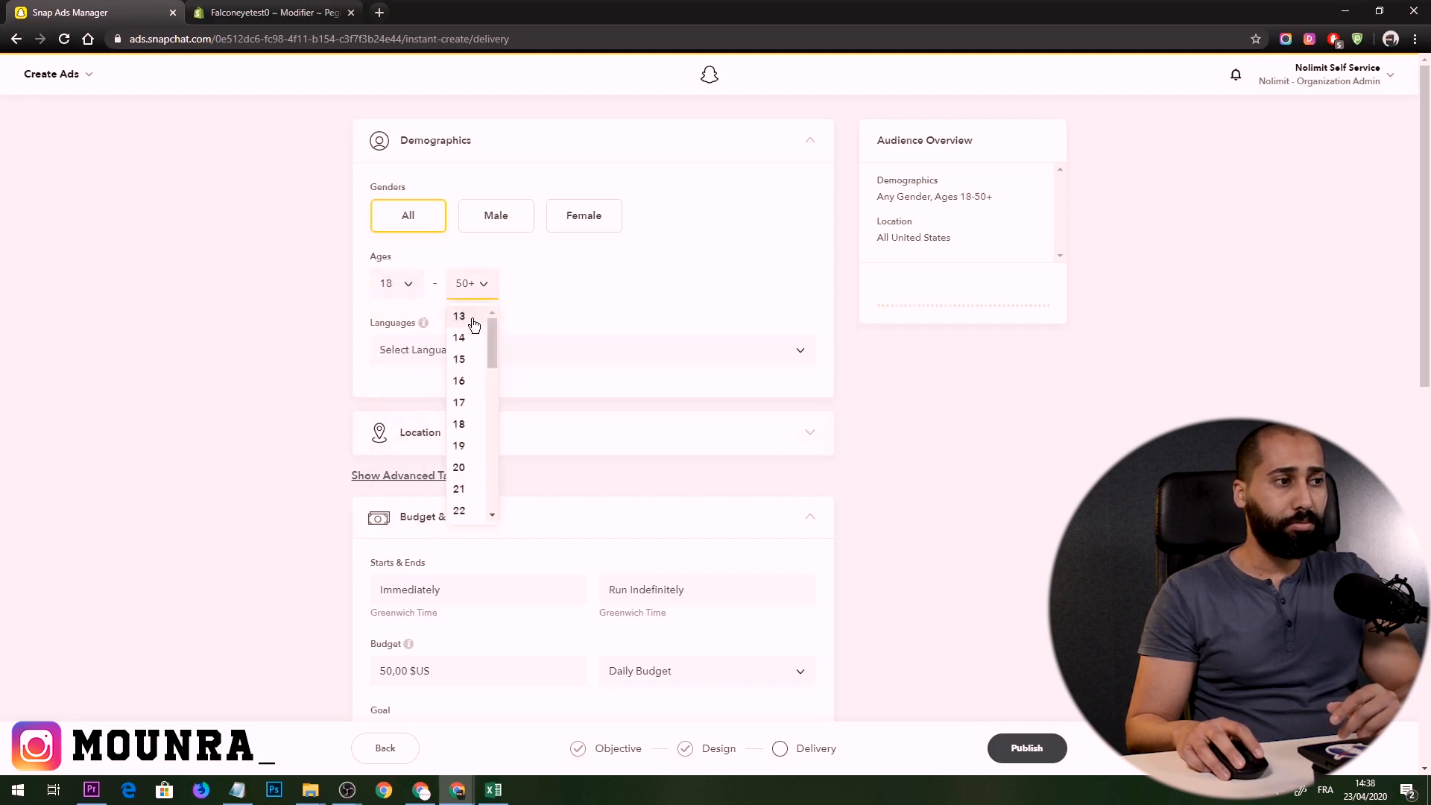
pyautogui.scroll(-2, 476, 462)
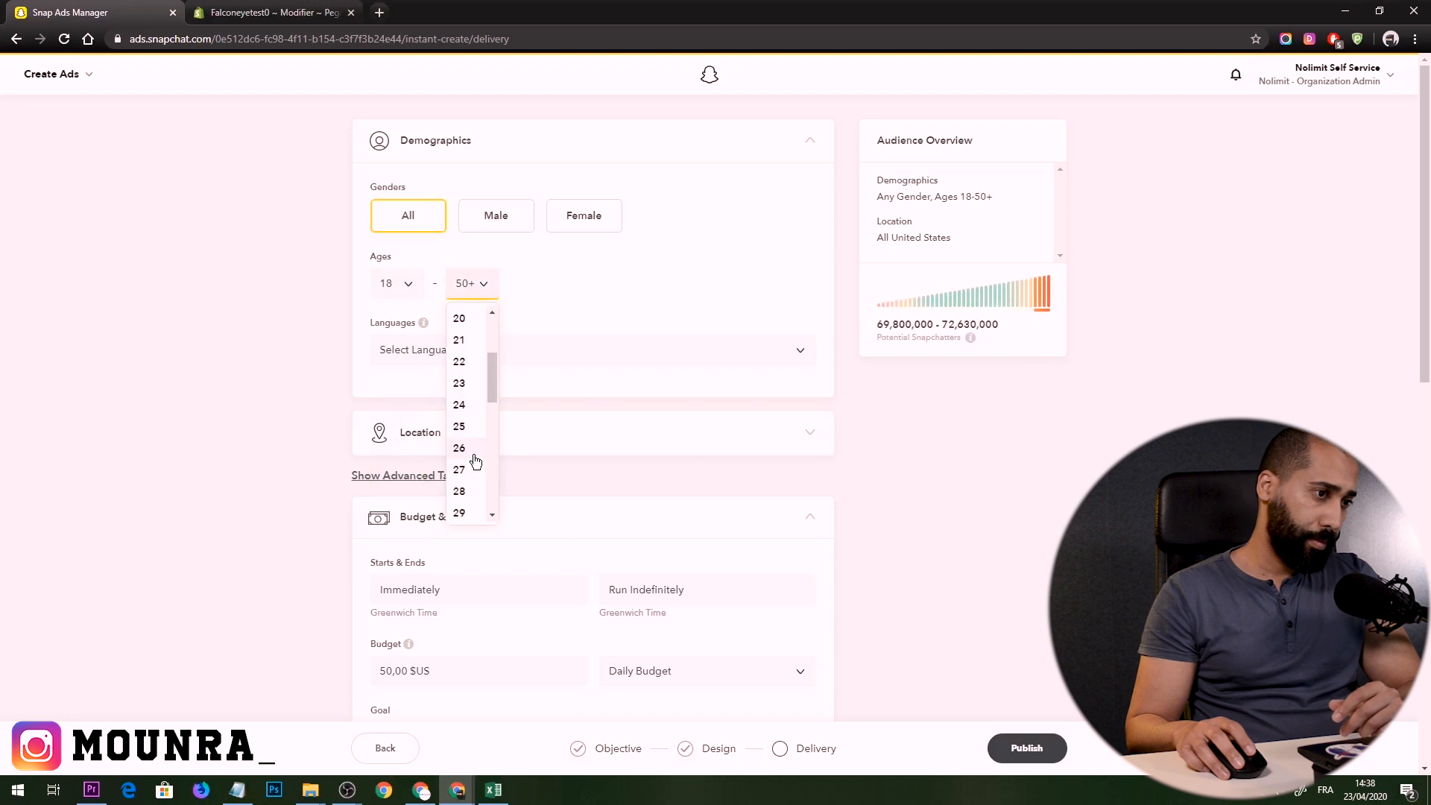
pyautogui.click(460, 485)
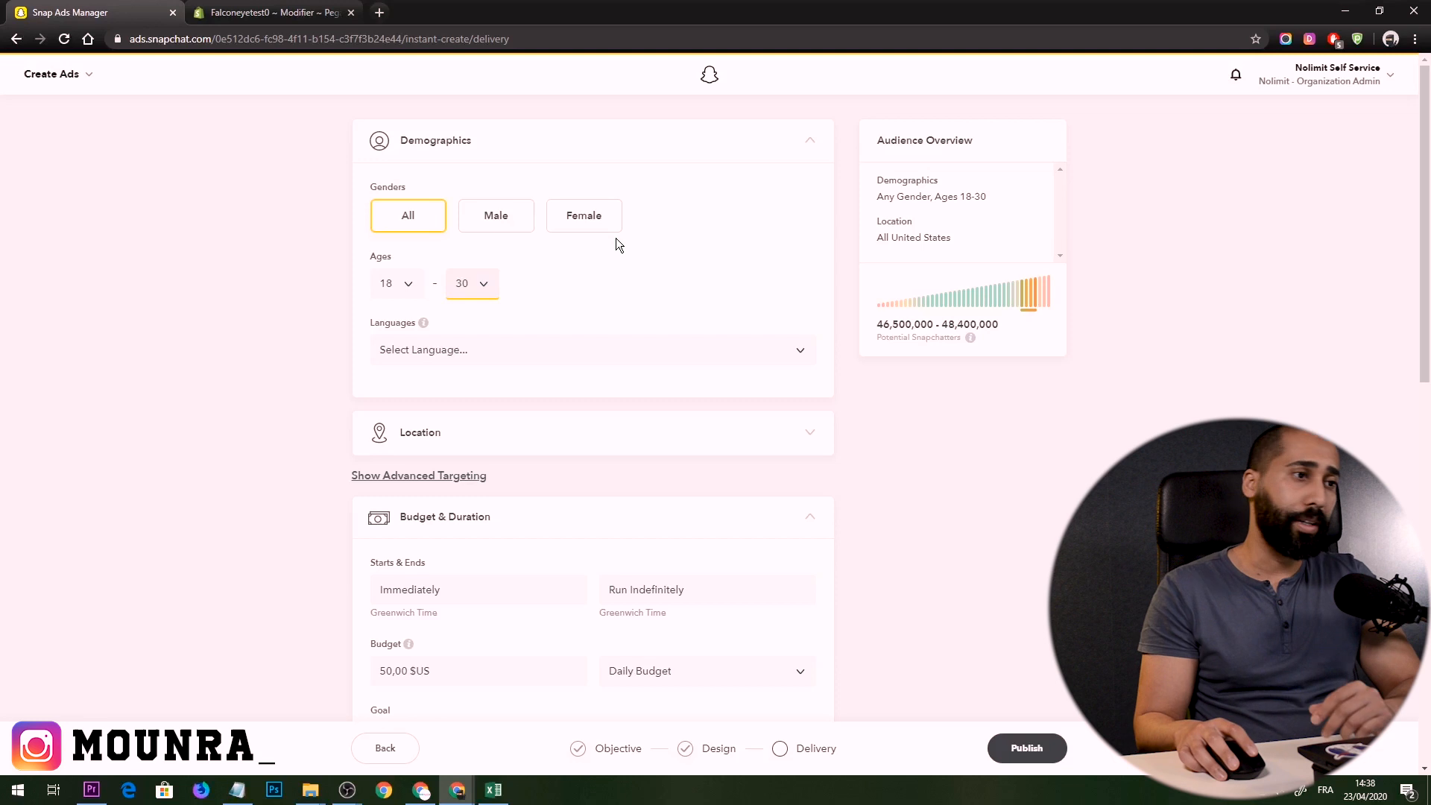
# Step: Add English as the audience's target language
pyautogui.click(488, 349)
pyautogui.write('zng')
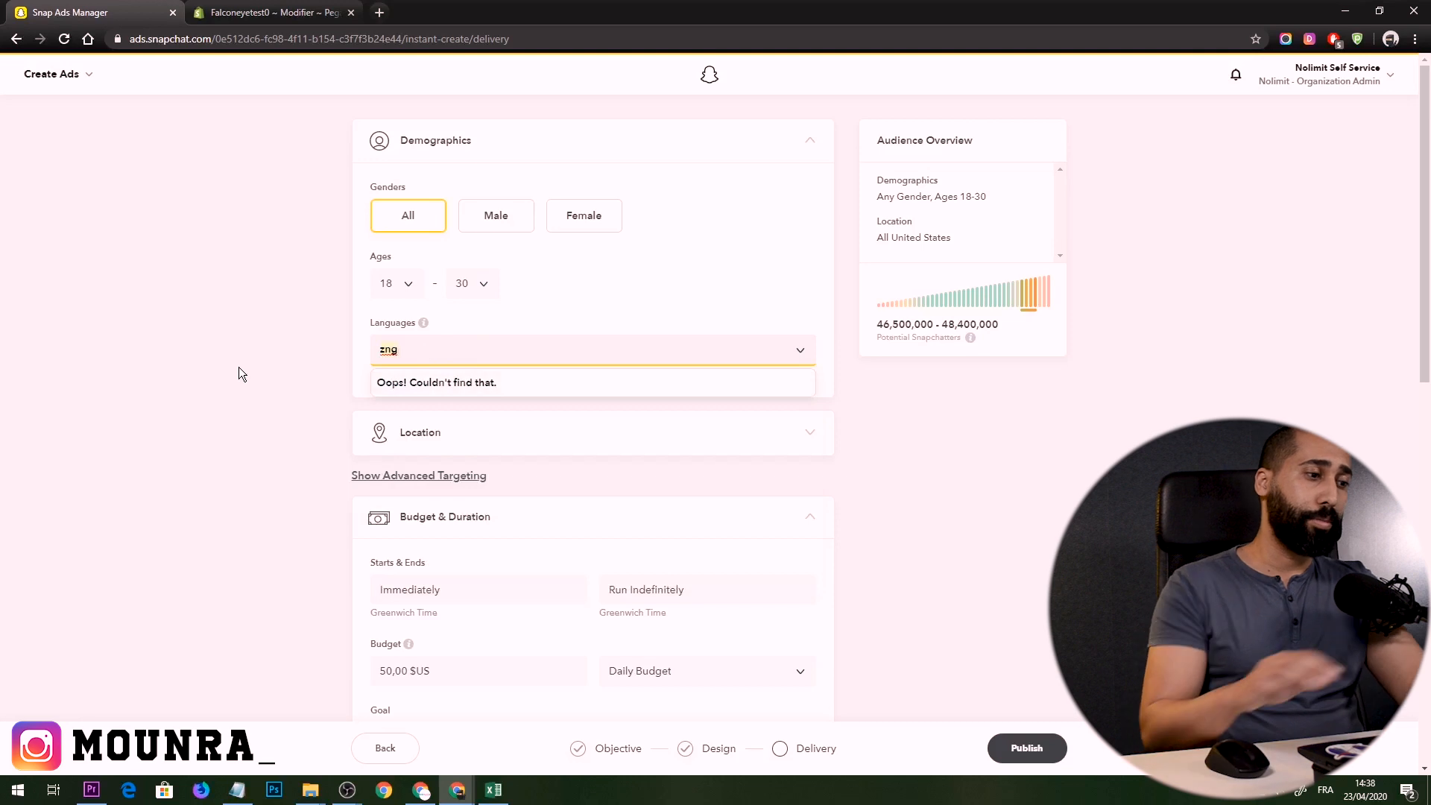
pyautogui.press('BackSpace')
pyautogui.press('BackSpace')
pyautogui.press('BackSpace')
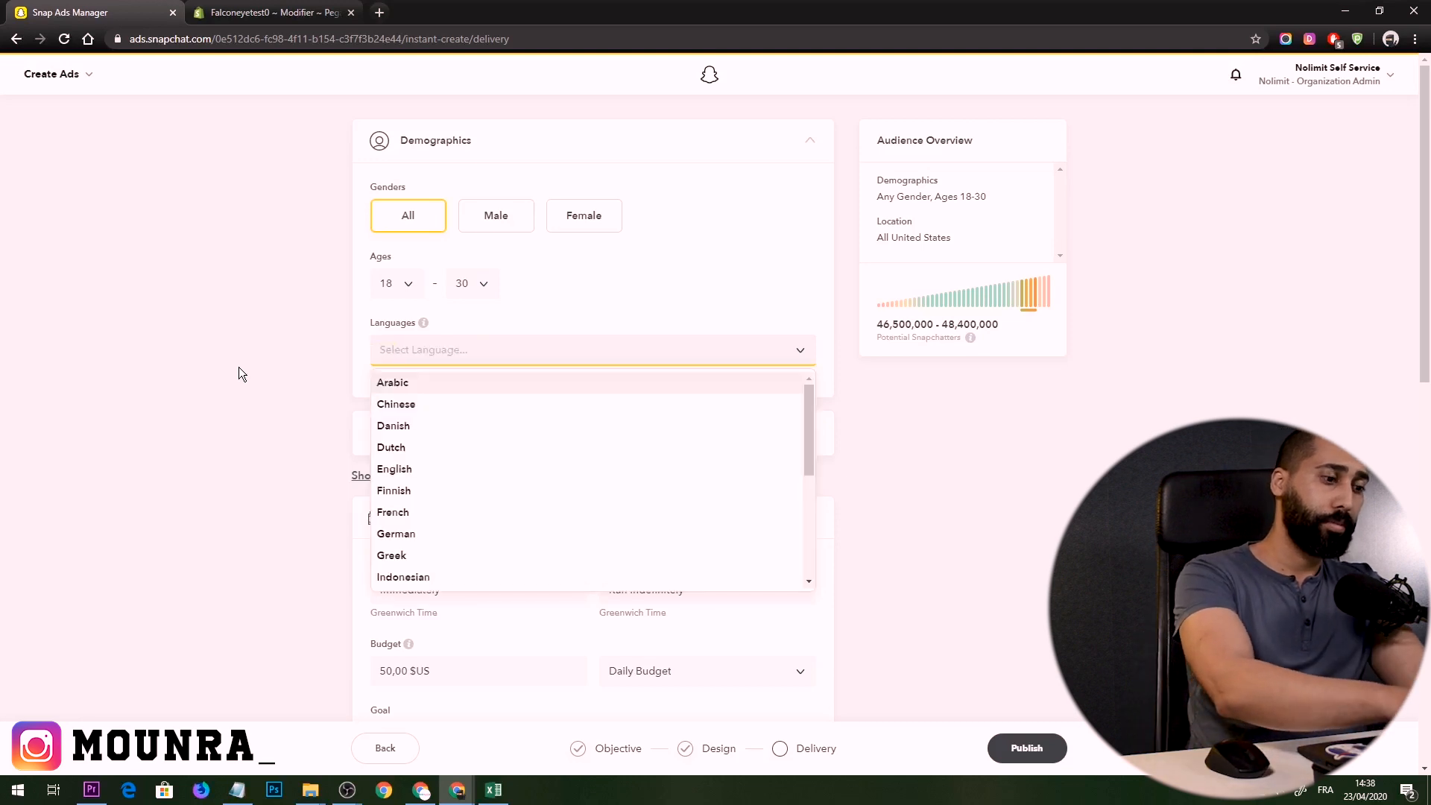
pyautogui.write('engl')
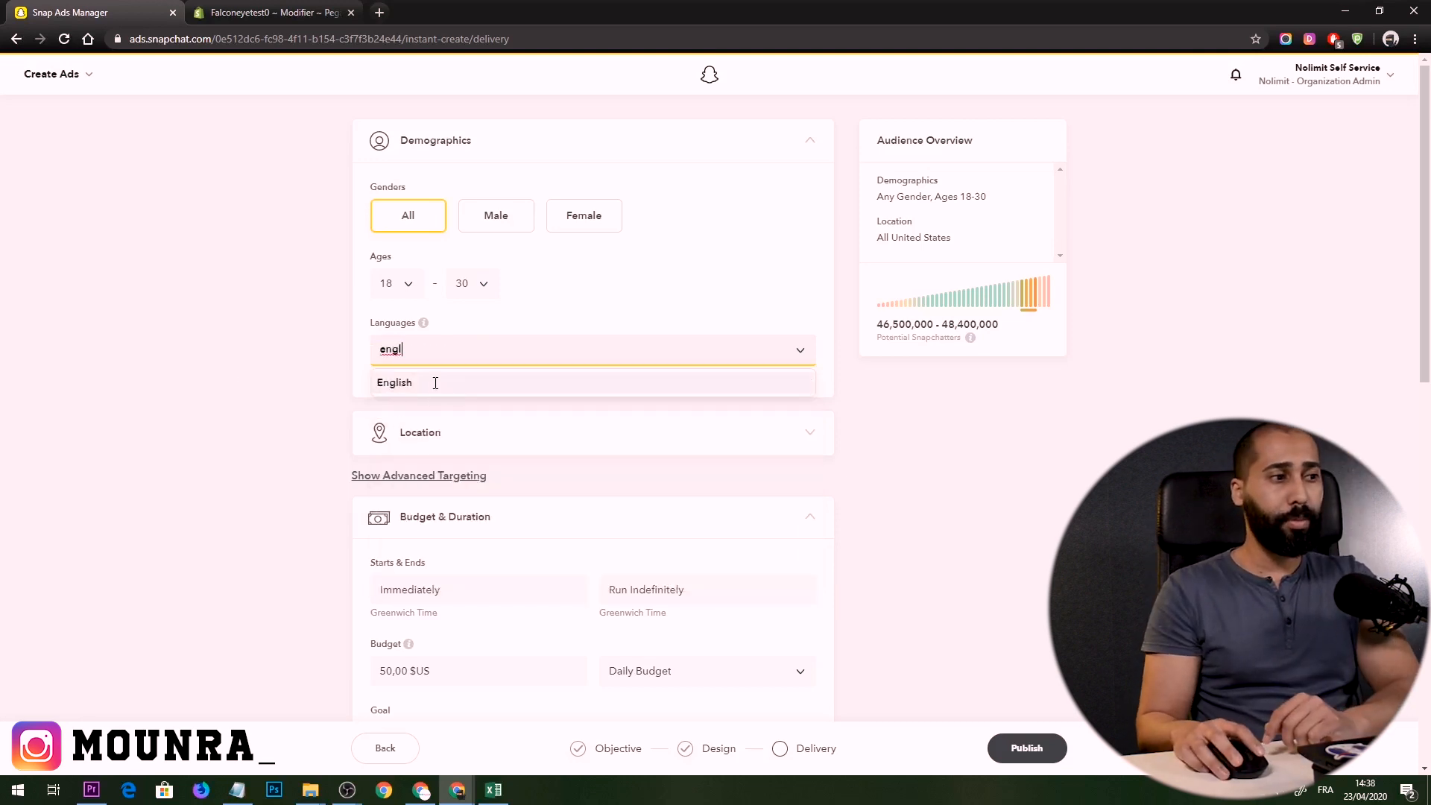
pyautogui.click(435, 382)
# Step: Include BBQ Restaurants from the Location Categories in the audience's United States location targeting
pyautogui.click(462, 464)
pyautogui.scroll(-2, 463, 517)
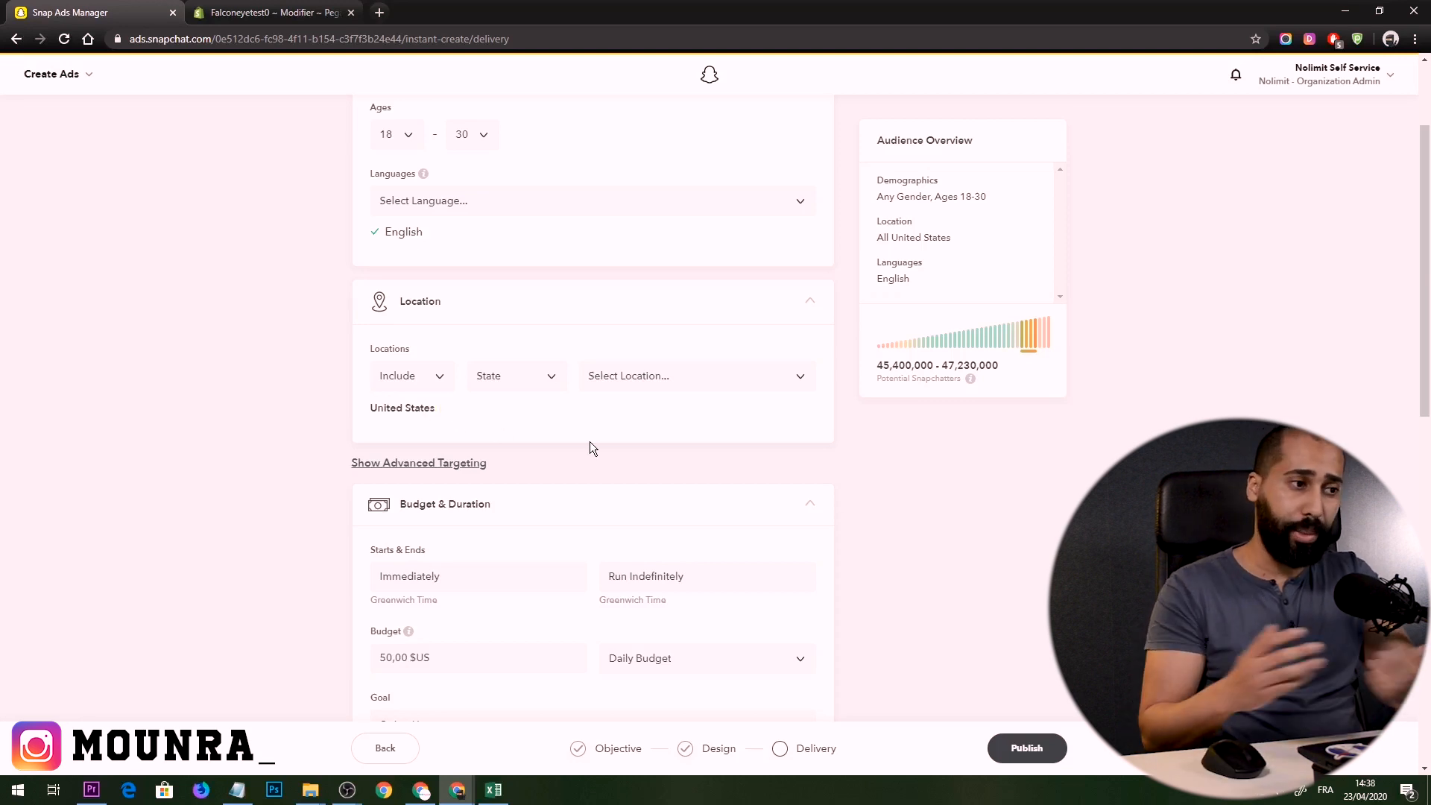
pyautogui.click(403, 380)
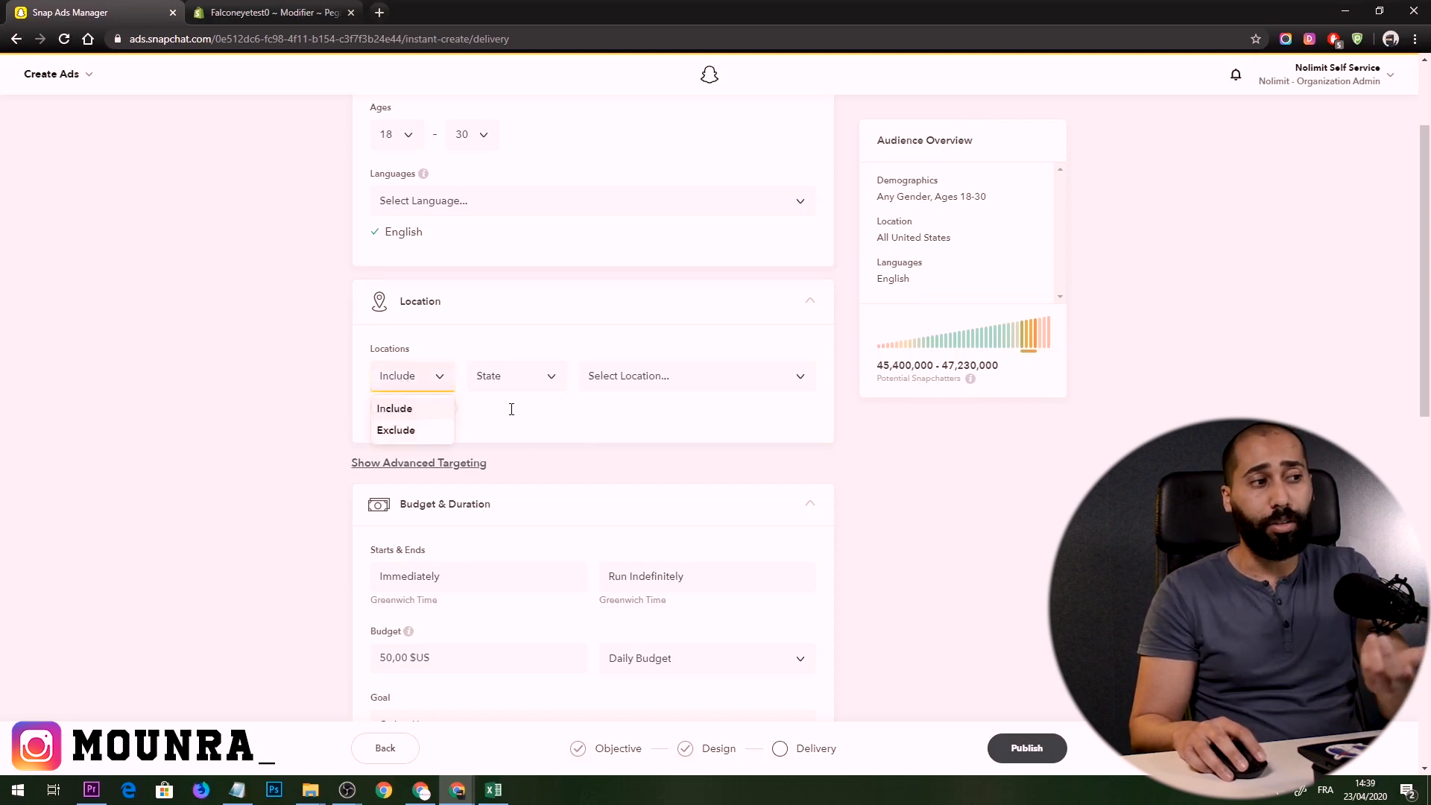
pyautogui.click(512, 375)
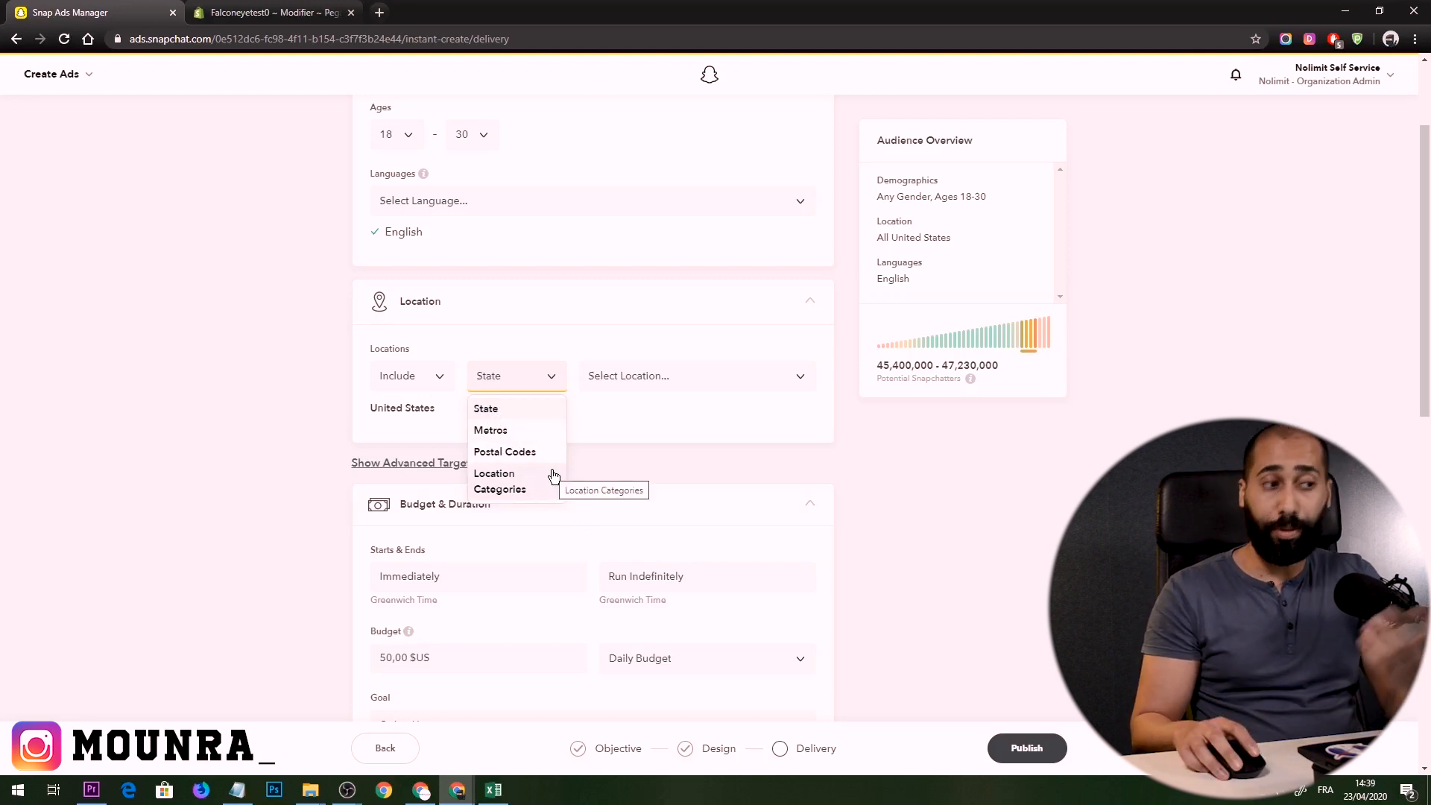
pyautogui.click(497, 484)
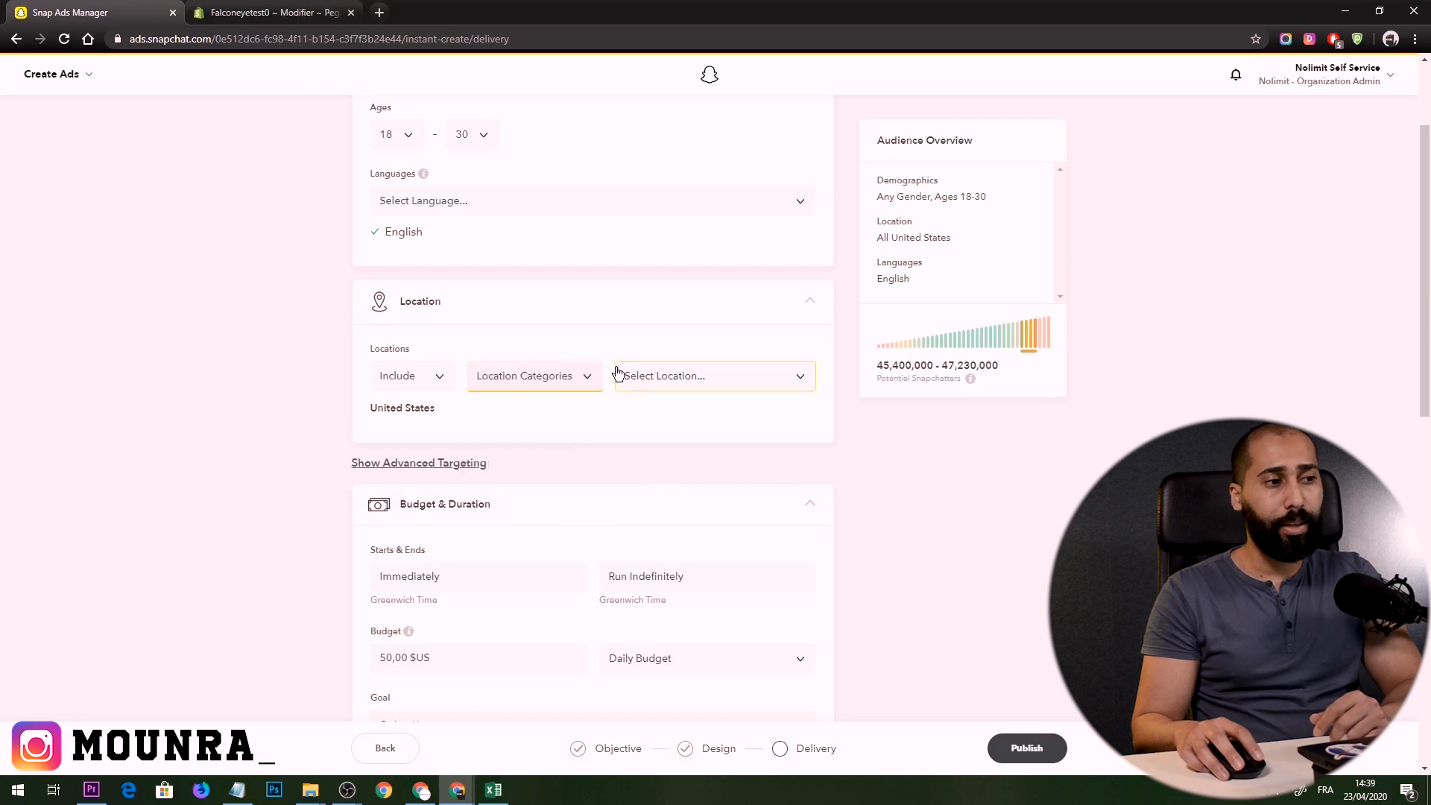
pyautogui.click(662, 387)
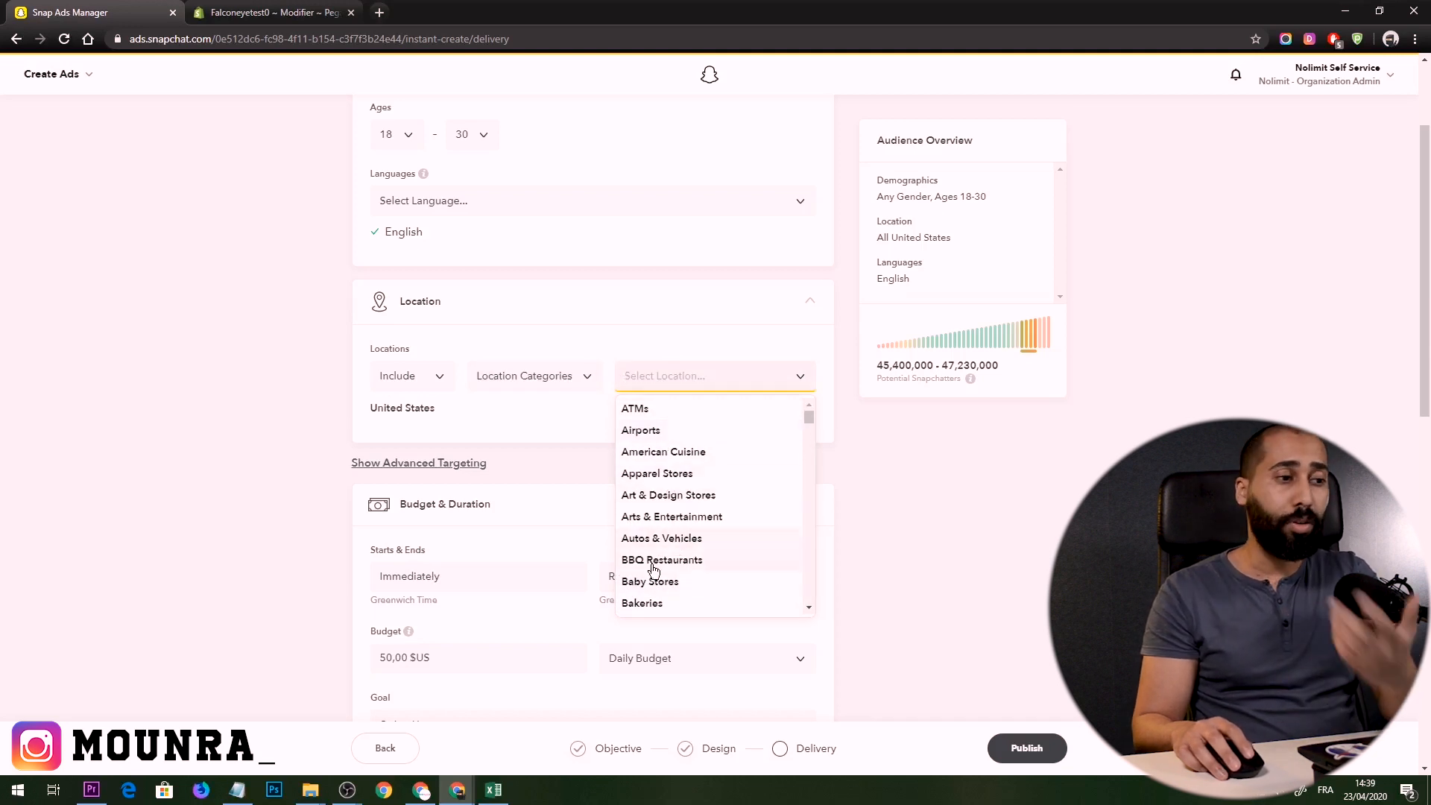
pyautogui.scroll(-1, 685, 566)
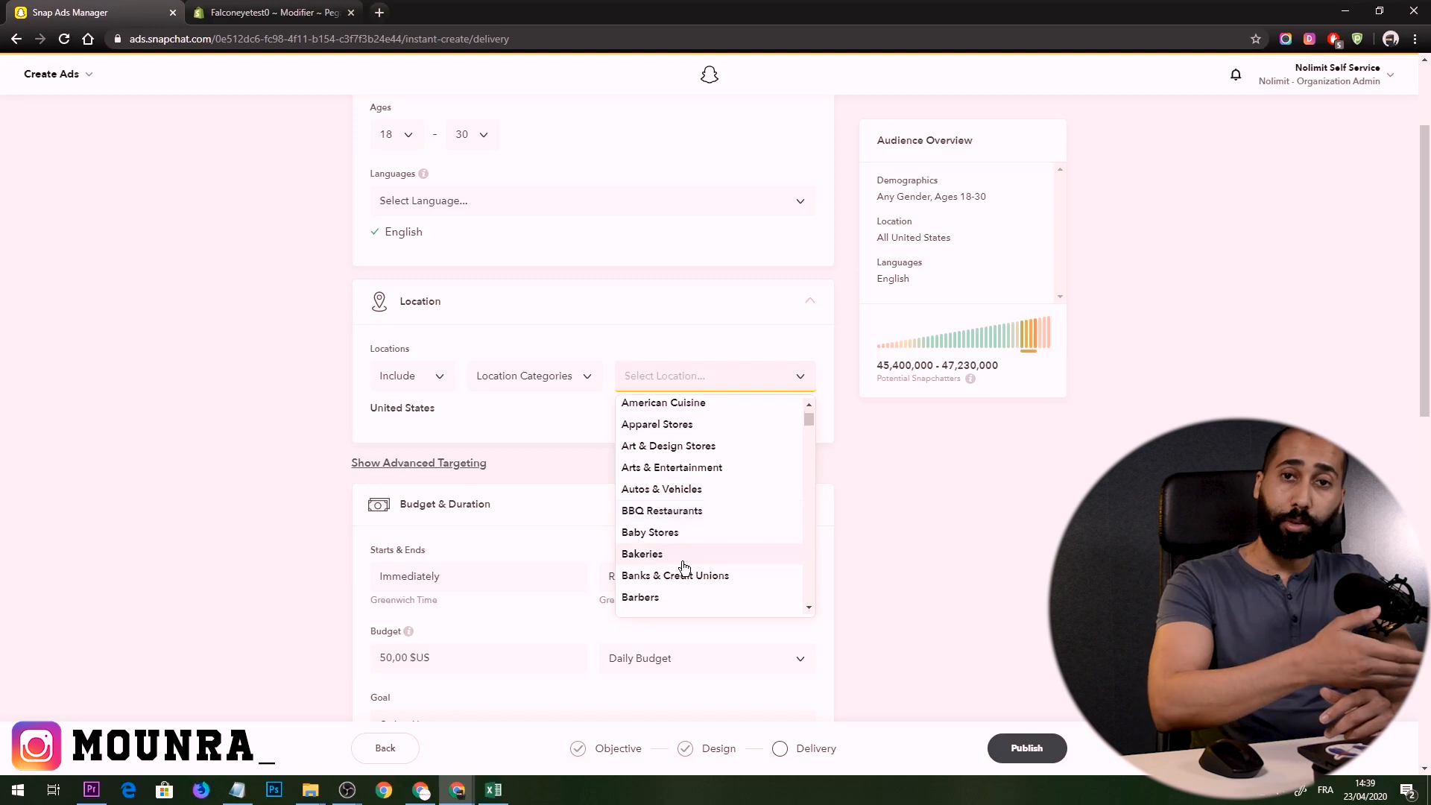
pyautogui.click(665, 513)
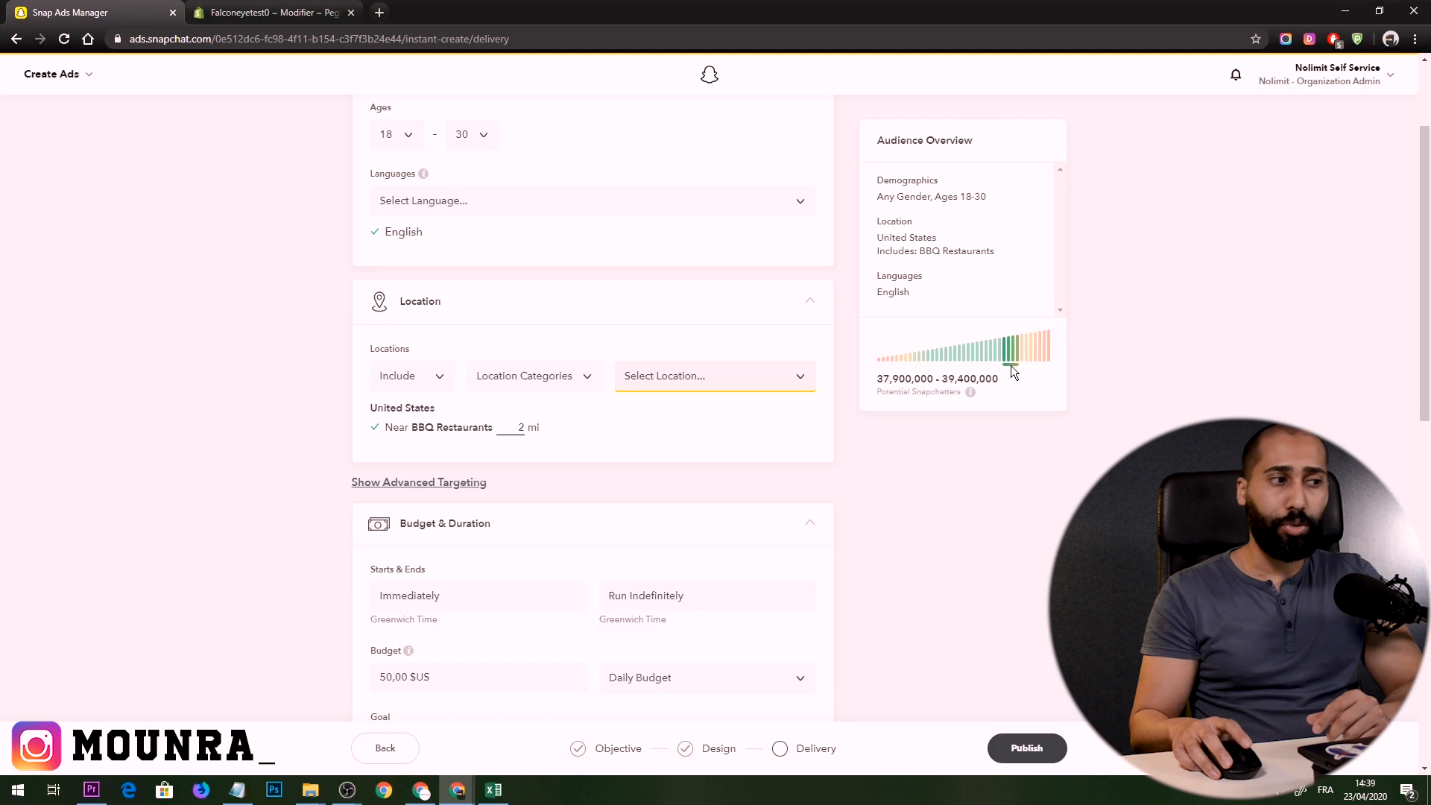
# Step: Show the advanced targeting and add the Fast Food Junkies lifestyle category to the audience's interests
pyautogui.scroll(-1, 472, 421)
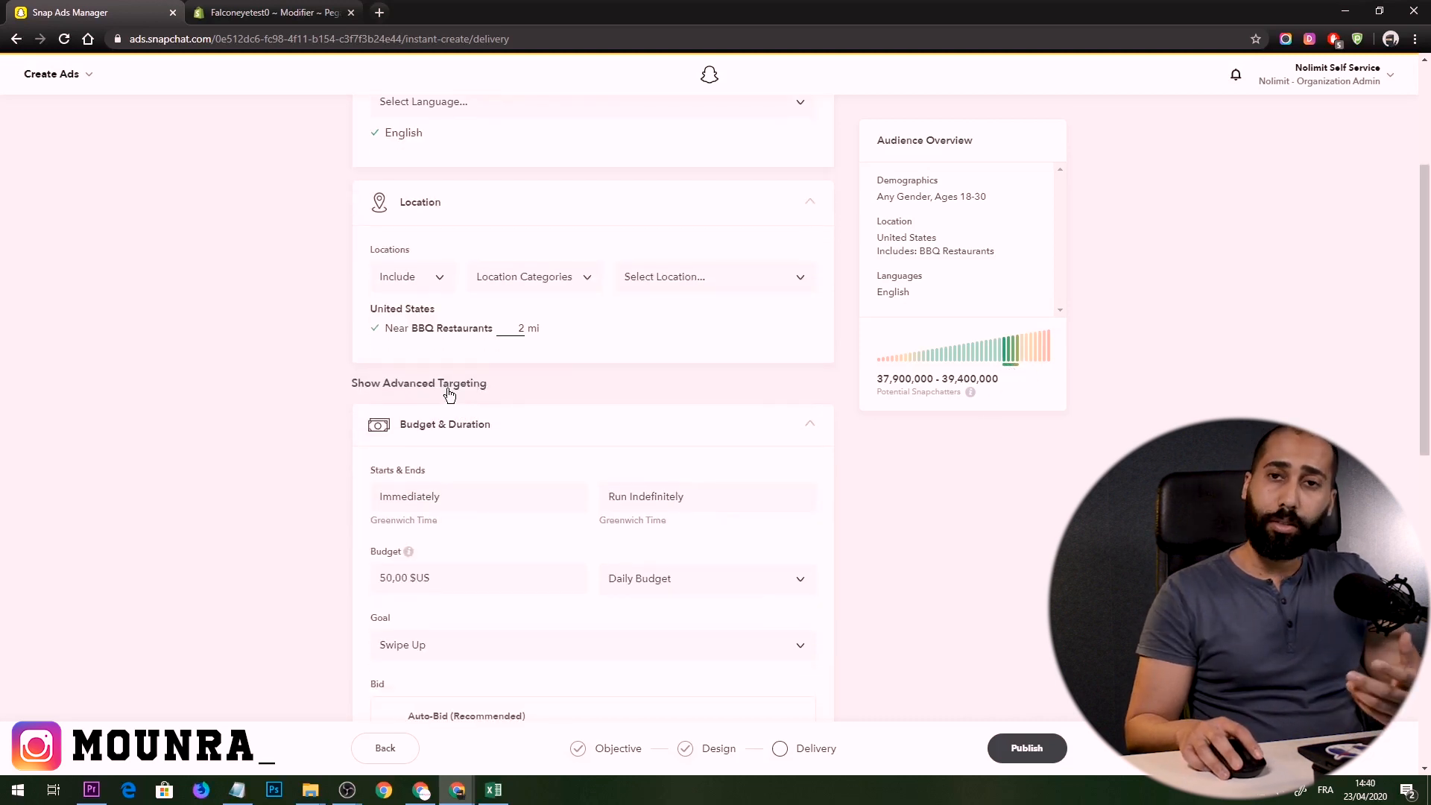
pyautogui.click(449, 388)
pyautogui.scroll(-2, 522, 507)
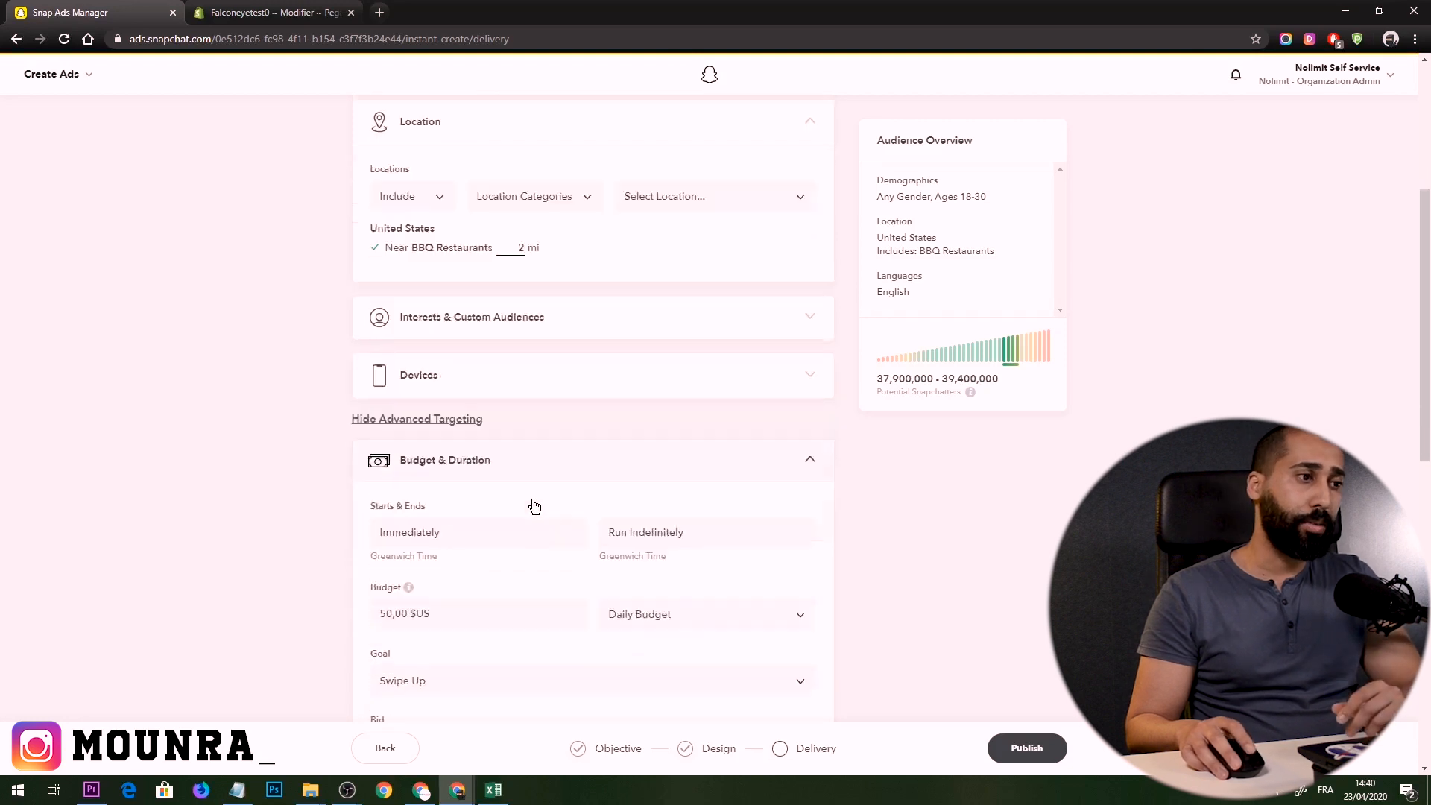
pyautogui.click(553, 251)
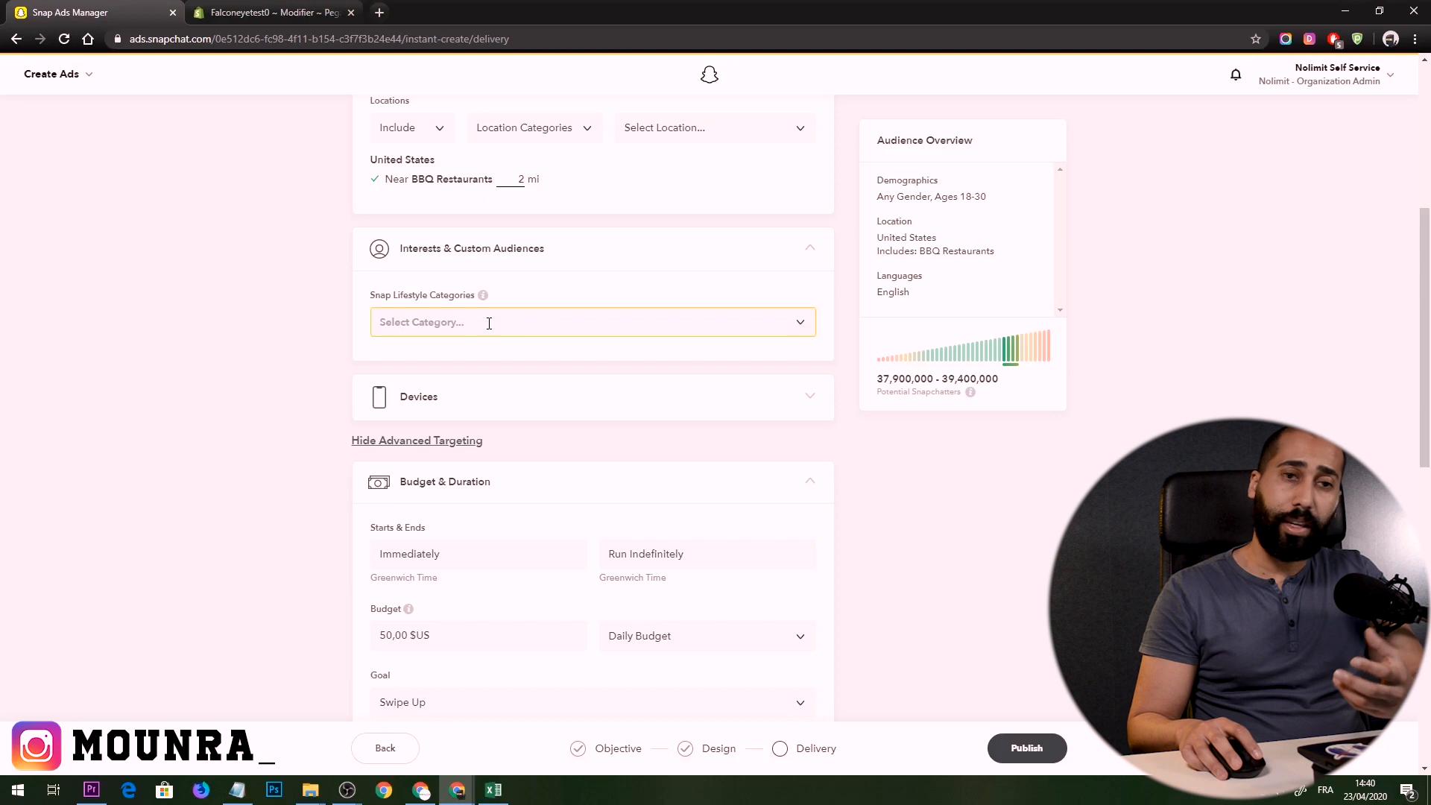
pyautogui.click(632, 324)
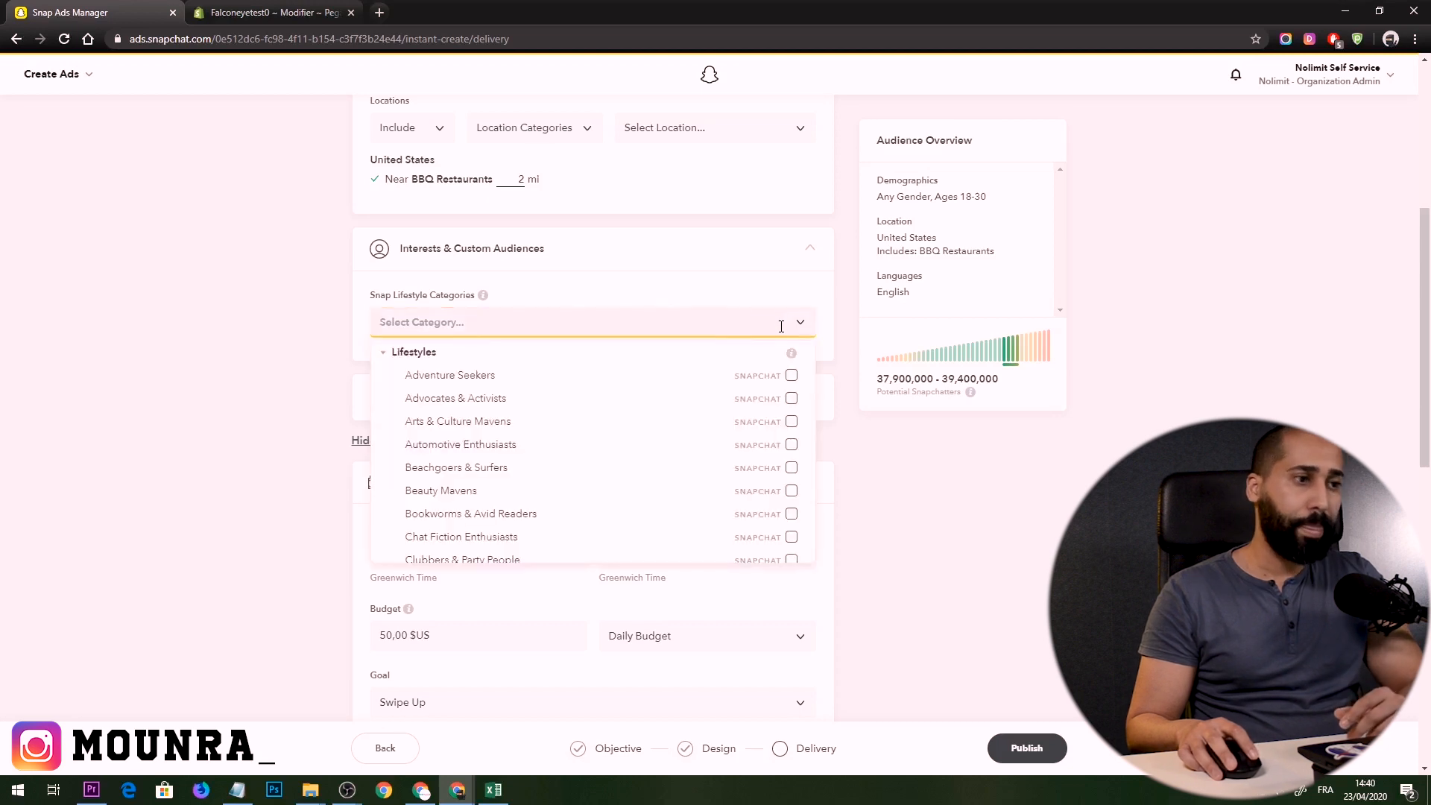
pyautogui.scroll(-2, 568, 506)
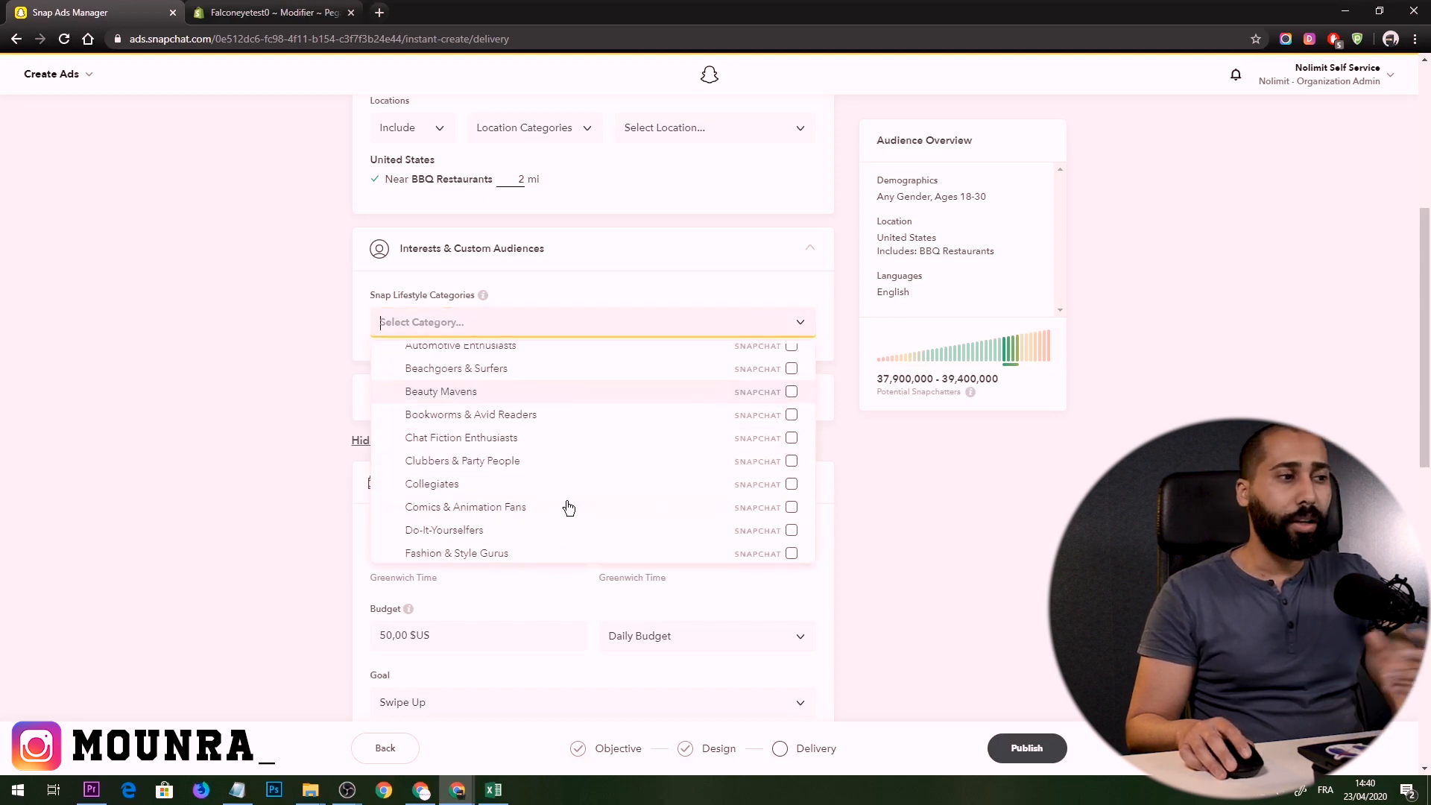
pyautogui.scroll(-2, 568, 507)
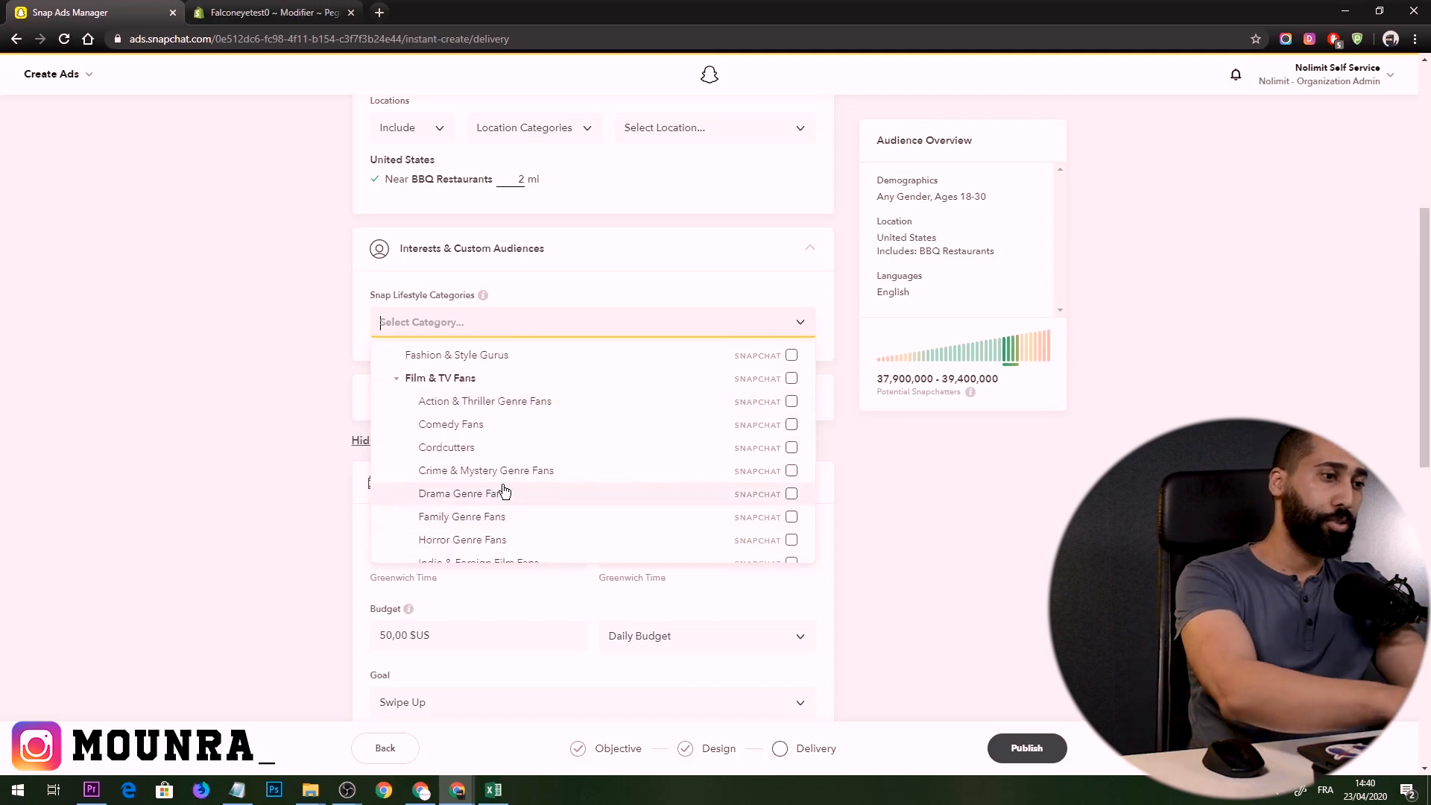
pyautogui.write('food')
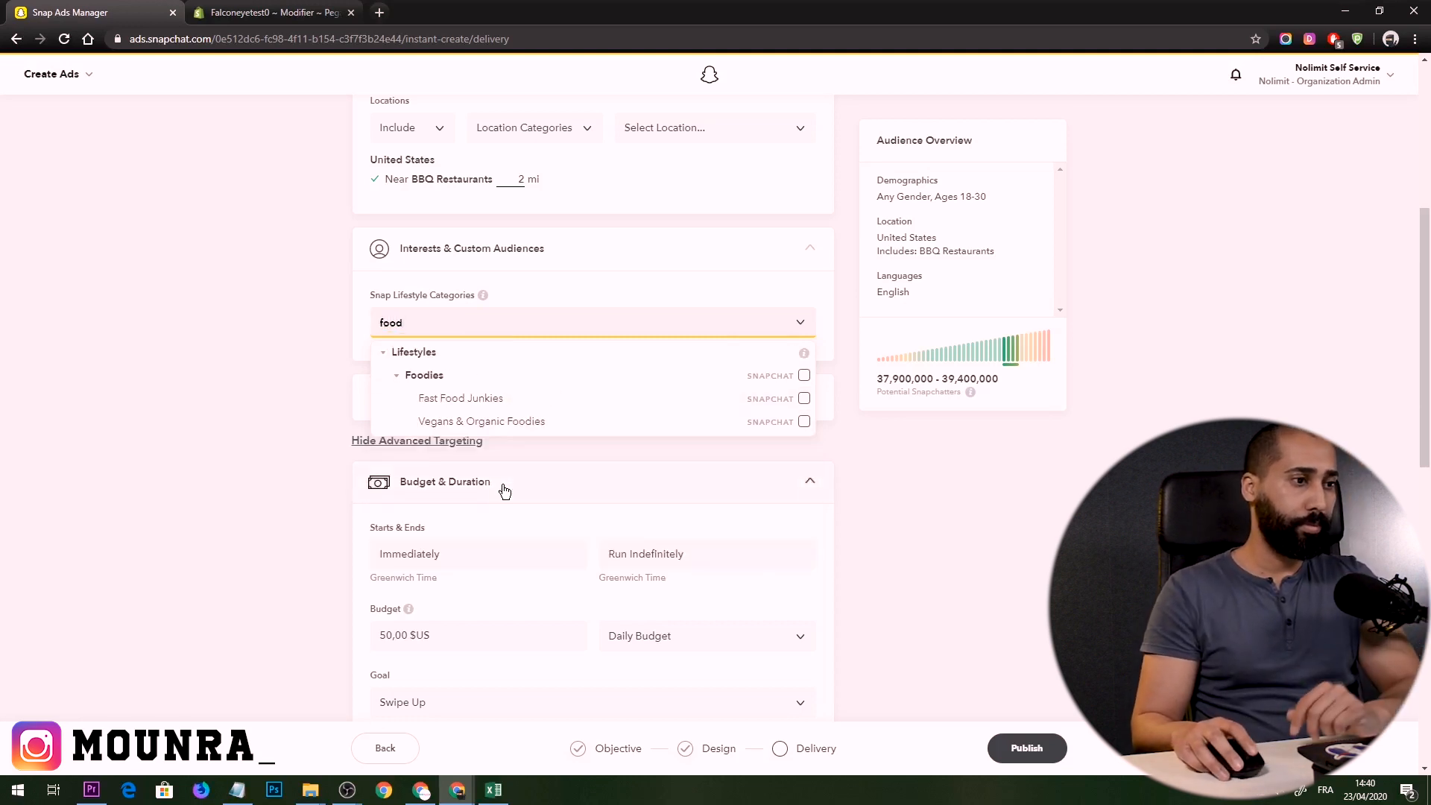
pyautogui.click(805, 400)
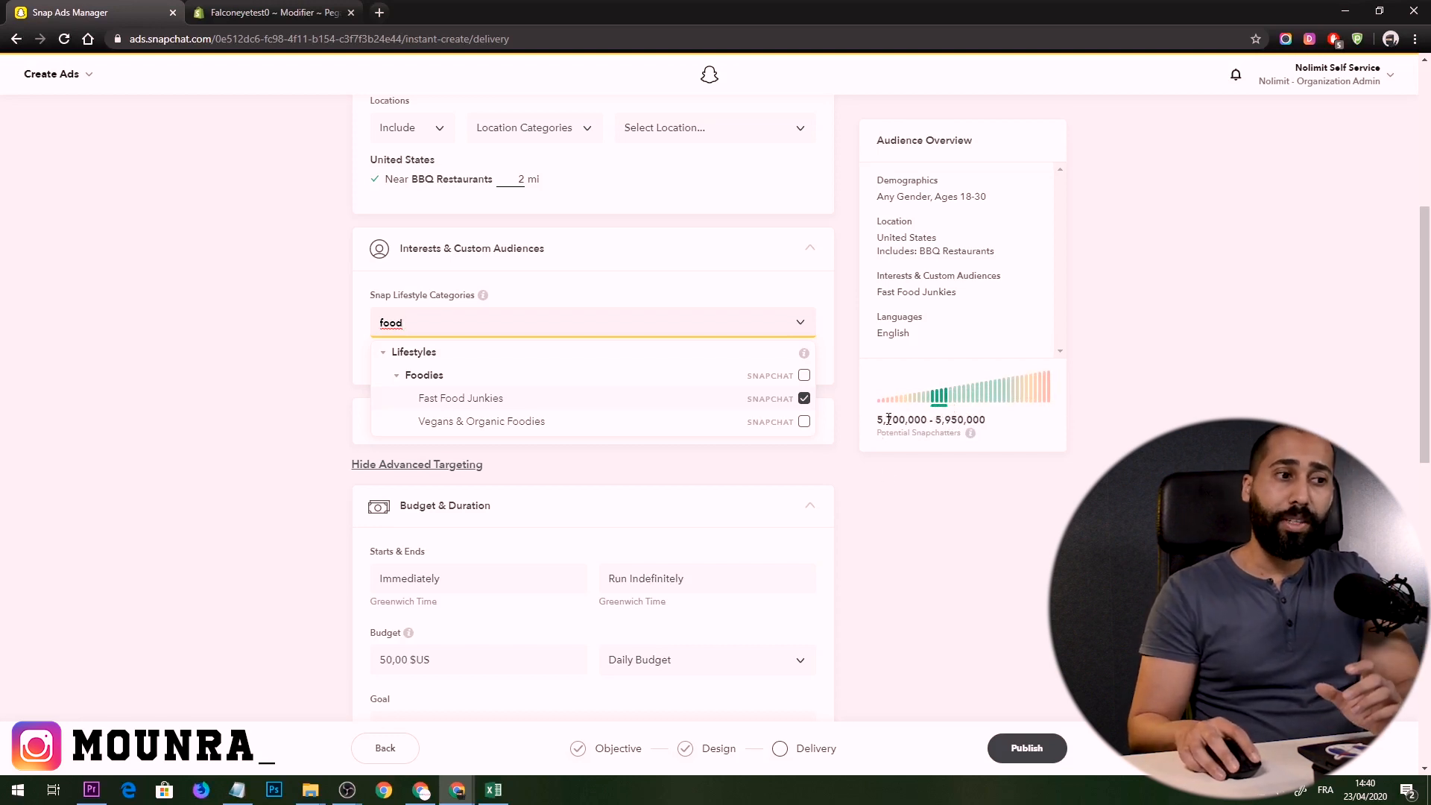
pyautogui.moveTo(879, 419); pyautogui.dragTo(1000, 425)
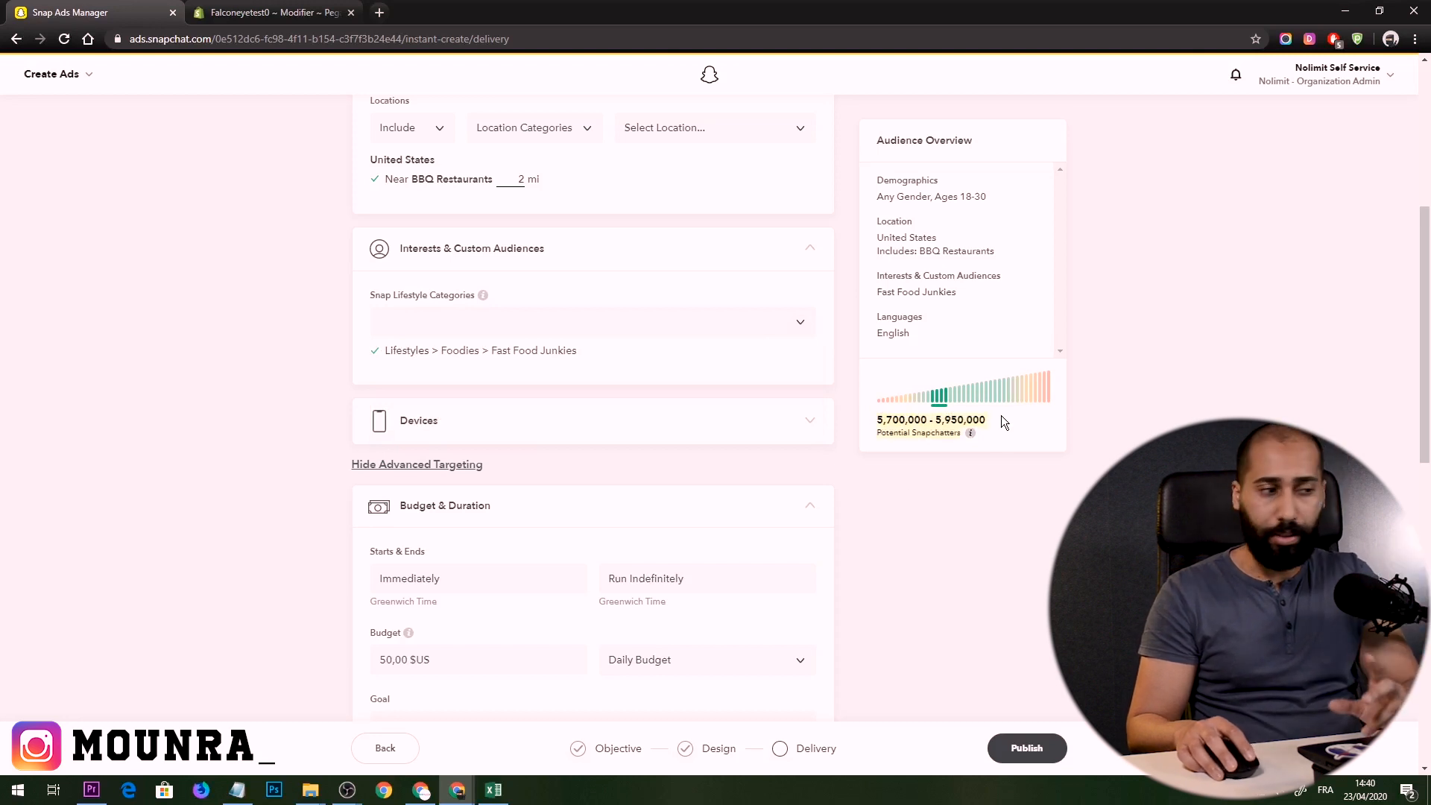
# Step: Set the ad's budget type to Lifetime Budget in the budget and duration settings
pyautogui.scroll(-1, 515, 471)
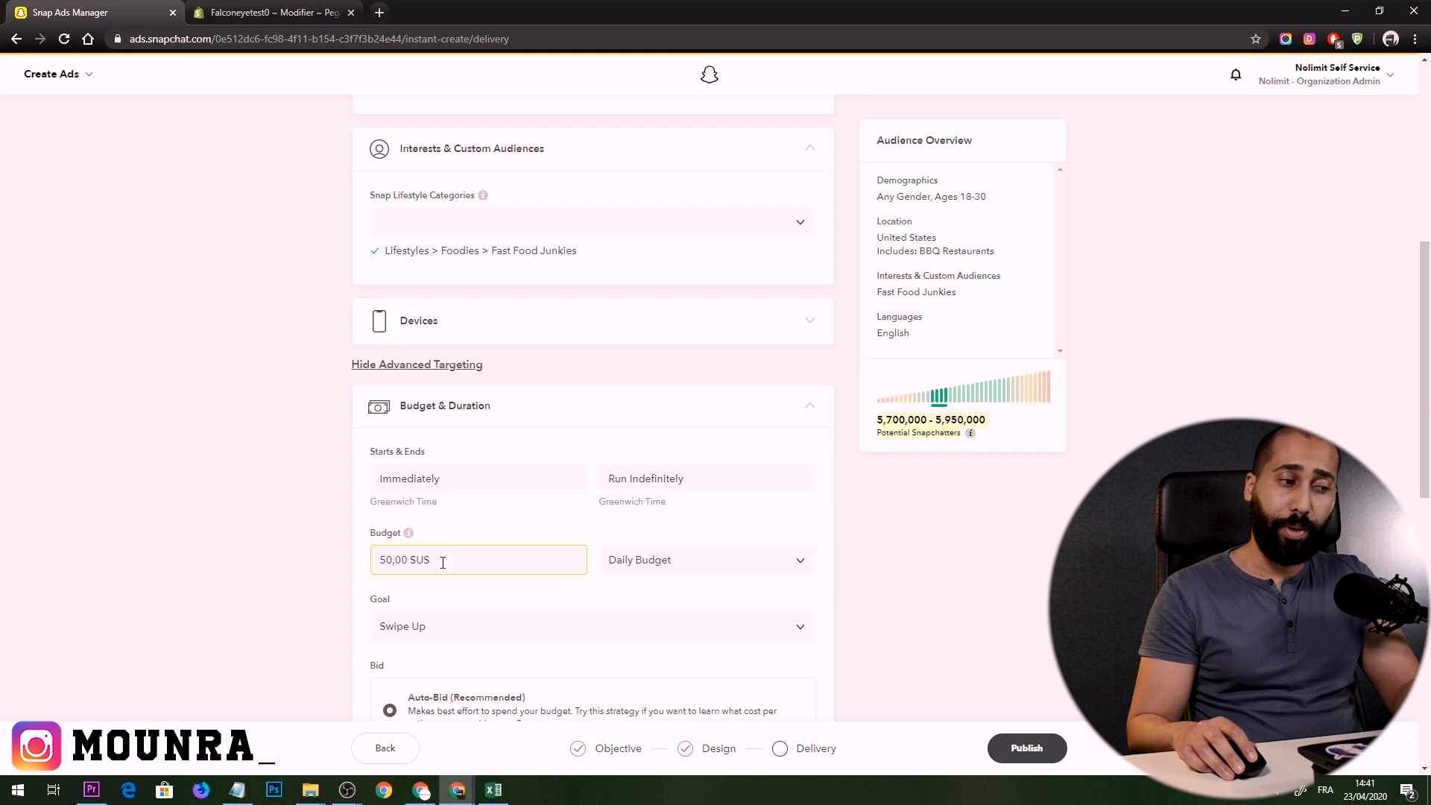
pyautogui.scroll(-3, 656, 544)
pyautogui.click(637, 374)
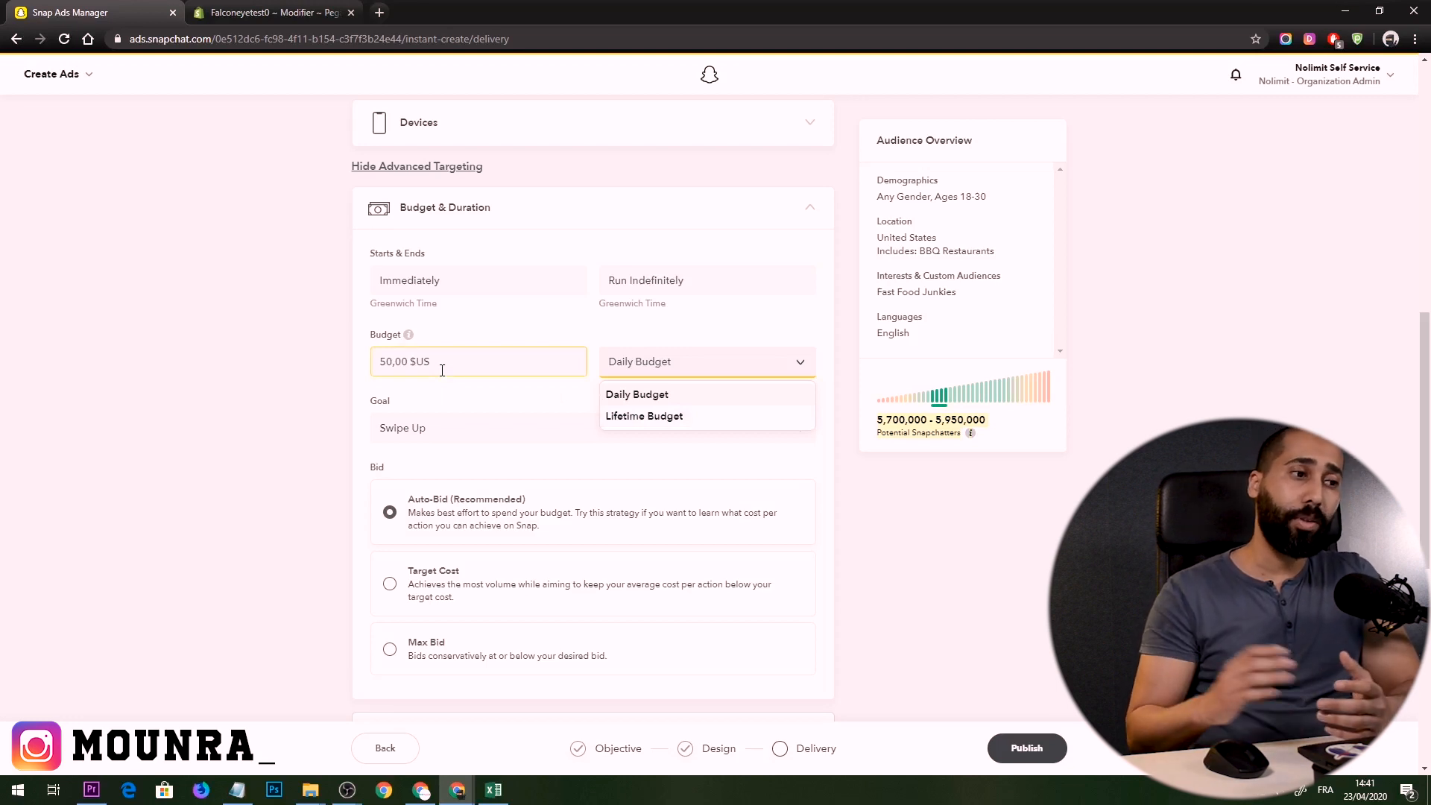
pyautogui.click(654, 417)
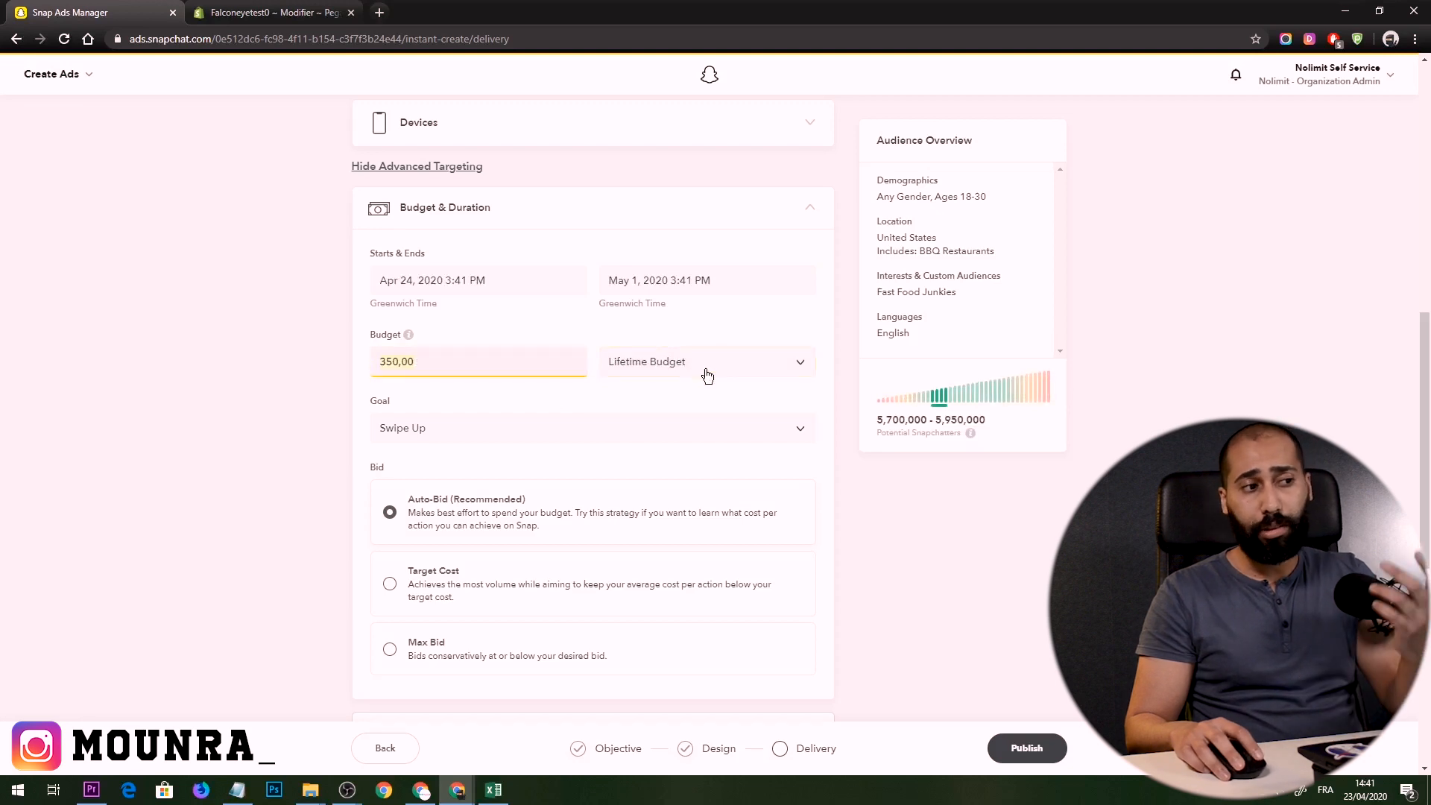
# Step: Examine the goal options available for the ad, including Swipe Up and the pixel goals, keeping the current choice
pyautogui.click(462, 438)
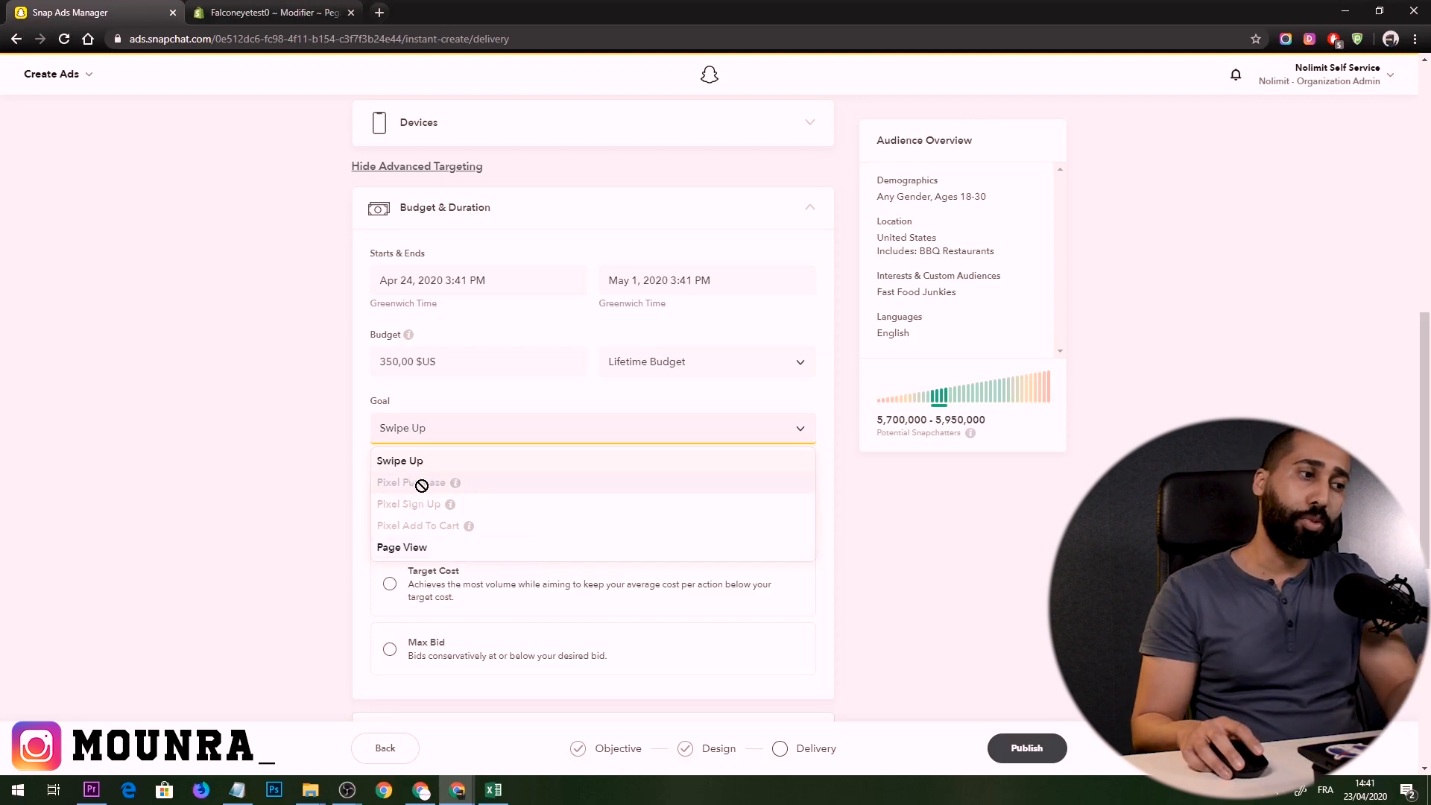
pyautogui.moveTo(416, 480)
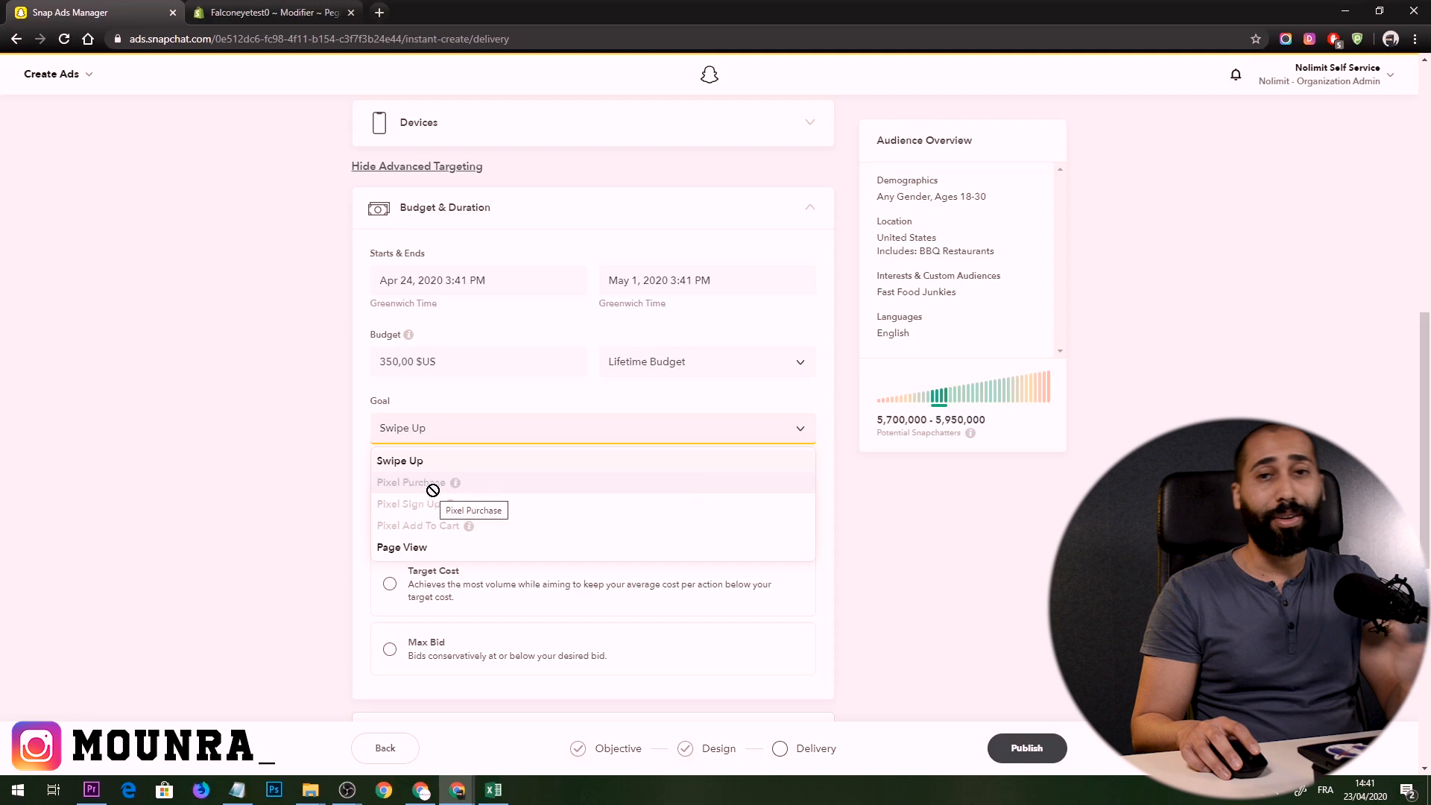
pyautogui.click(914, 564)
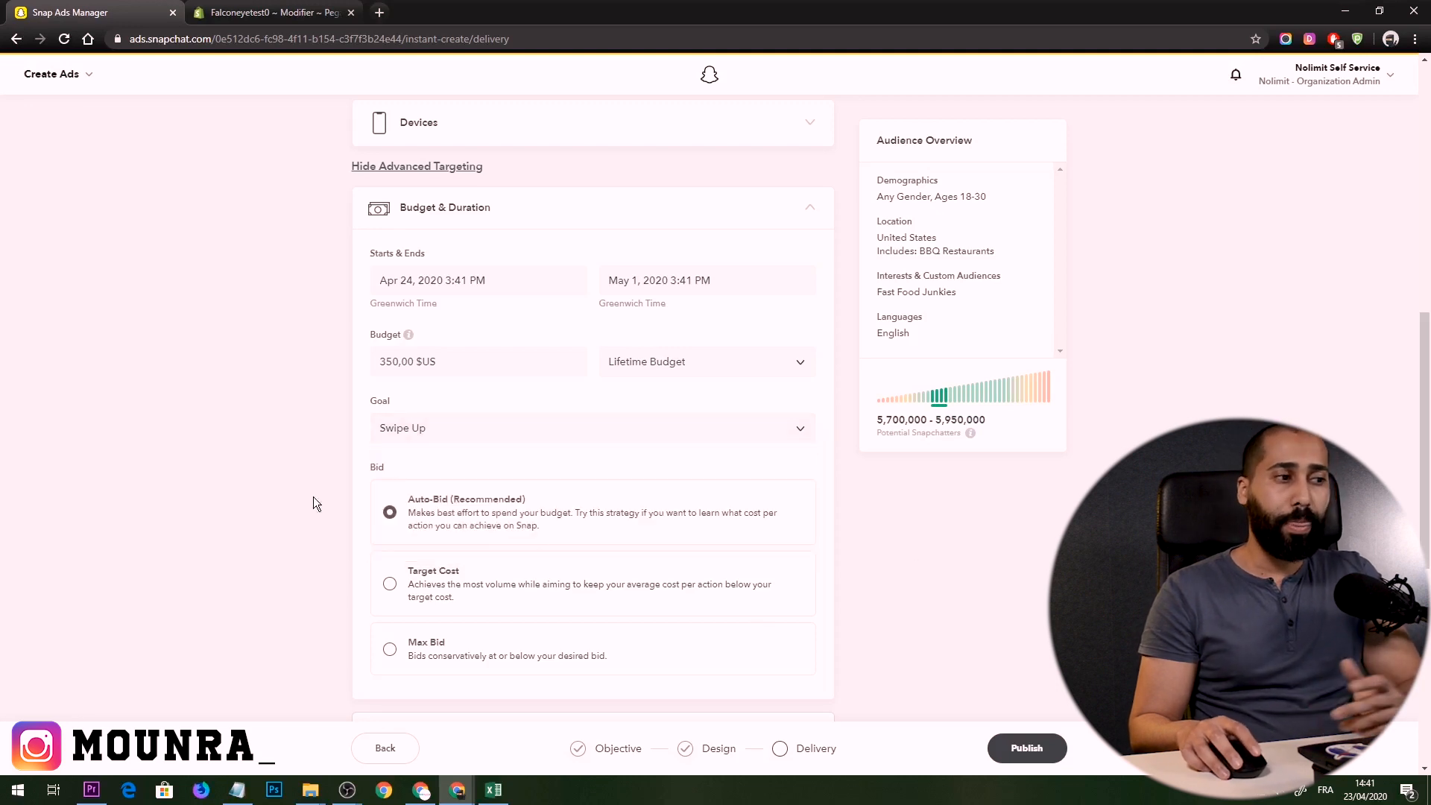
pyautogui.click(468, 442)
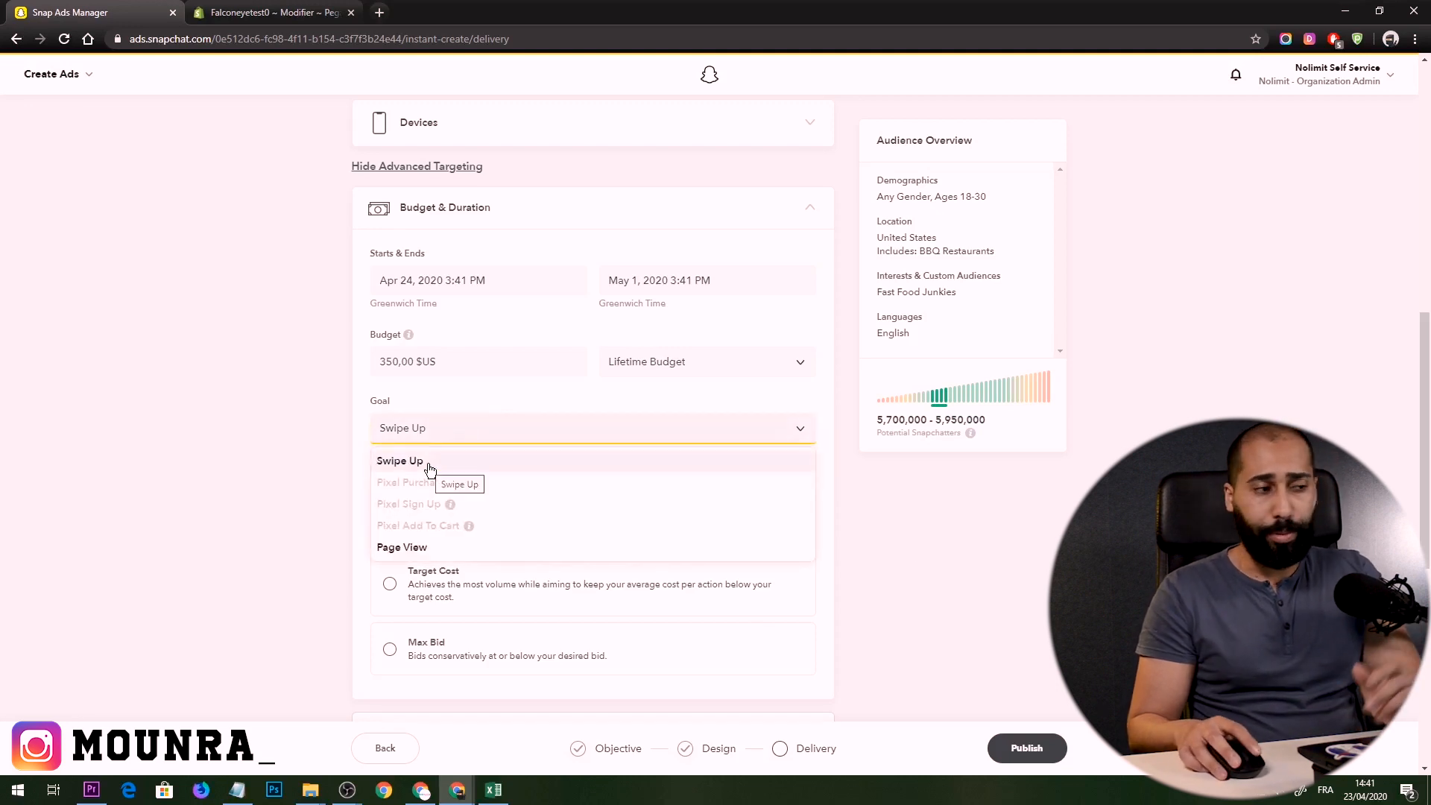
pyautogui.click(1005, 515)
# Step: Review the bid strategies, business address and payment details sections of the delivery page
pyautogui.scroll(-4, 649, 590)
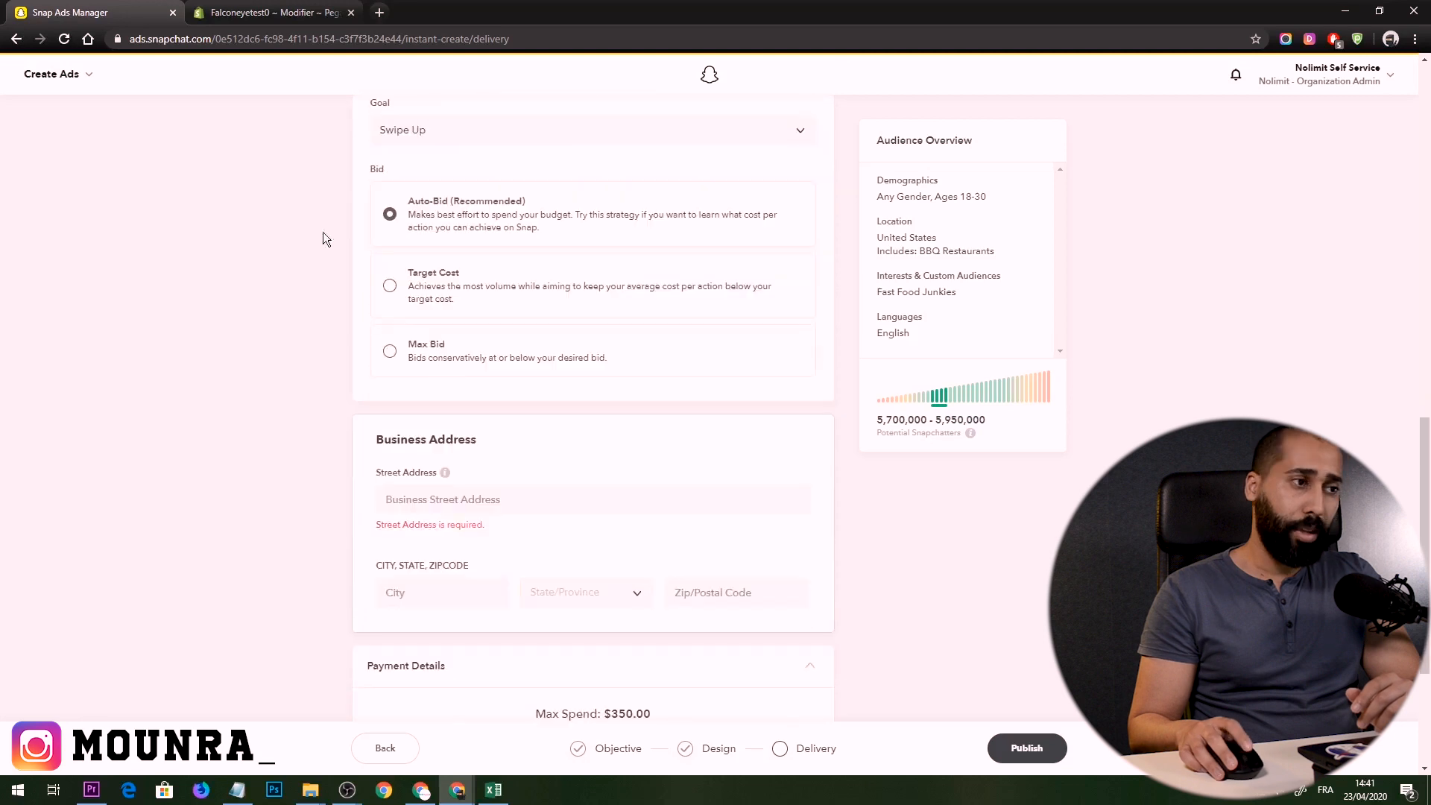
pyautogui.scroll(-3, 720, 442)
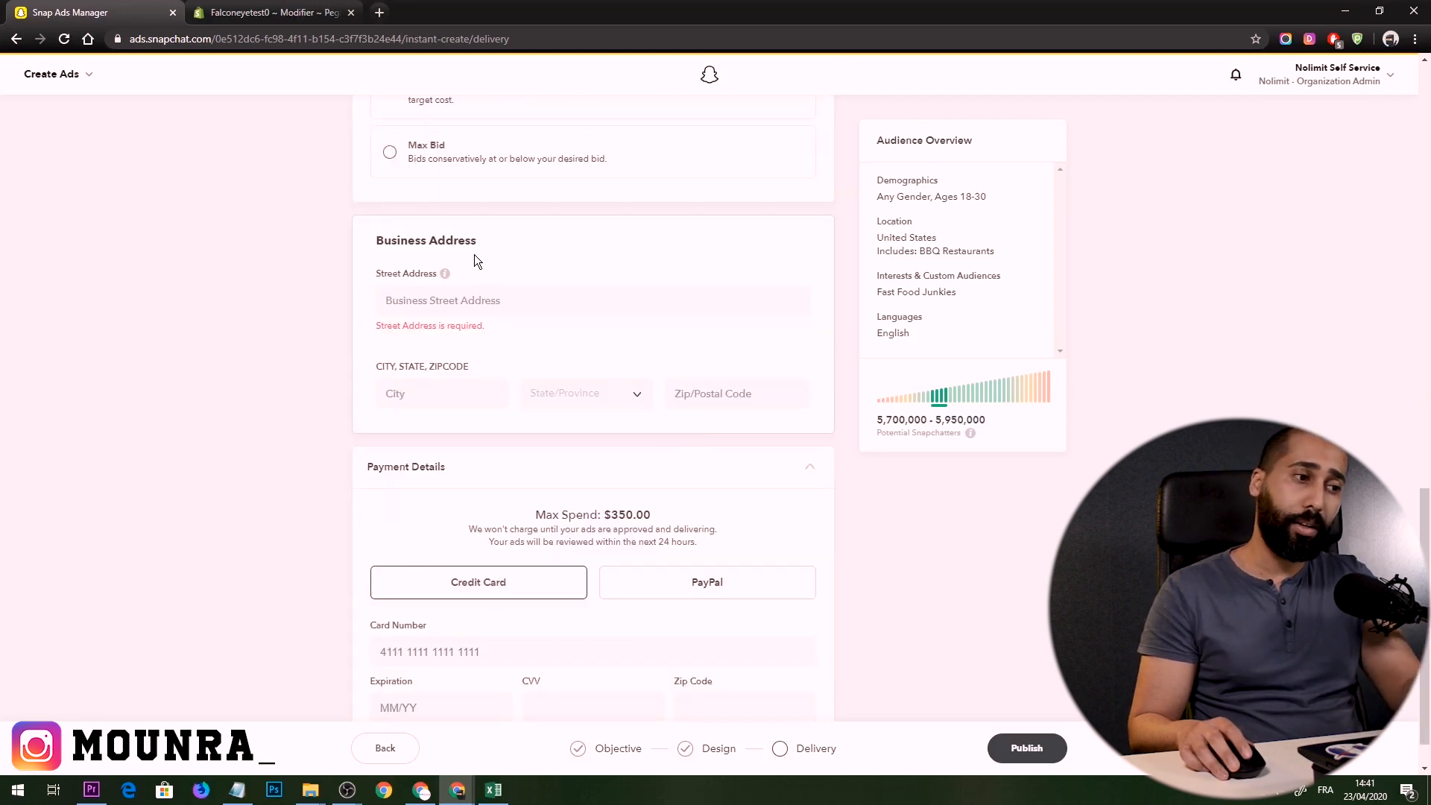
pyautogui.scroll(-1, 521, 313)
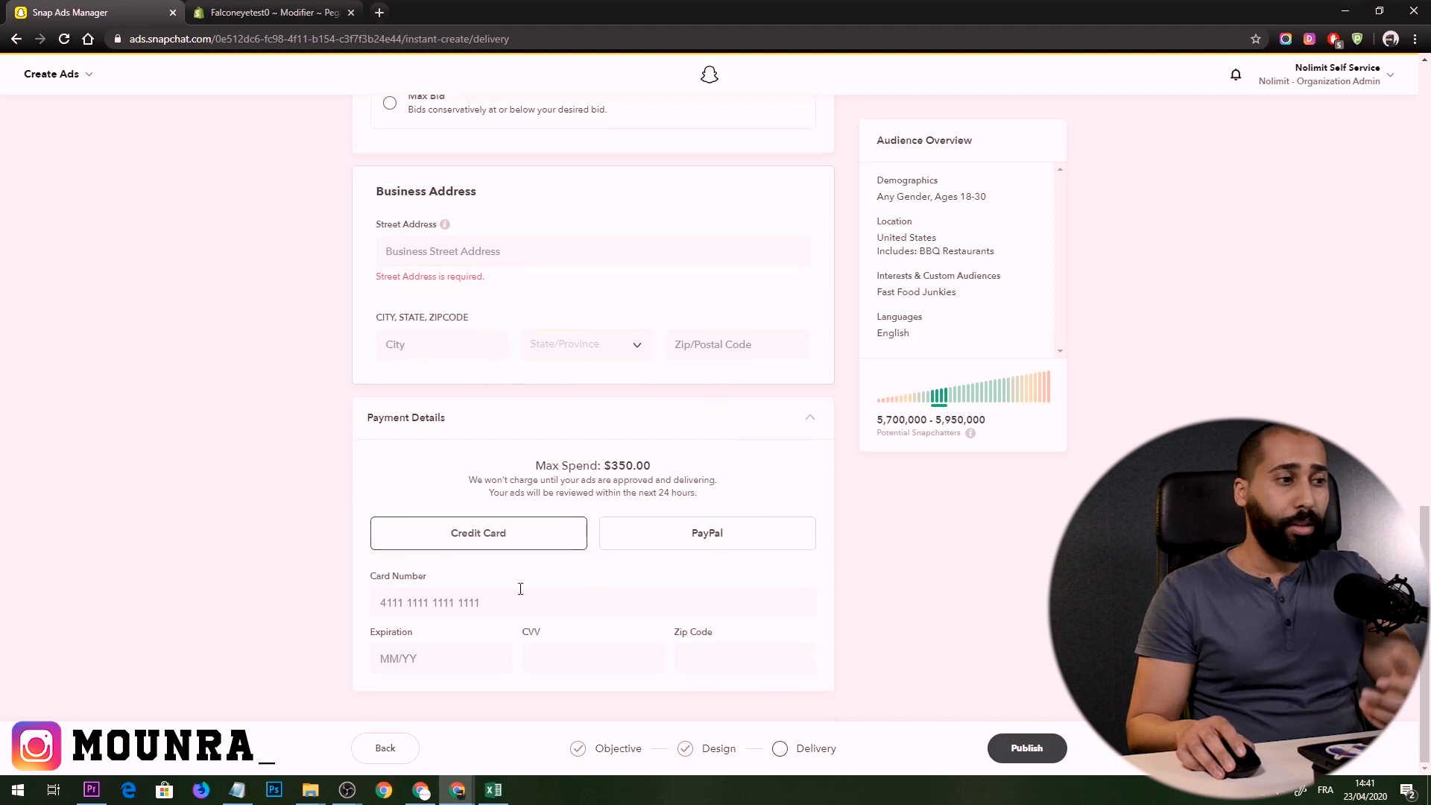